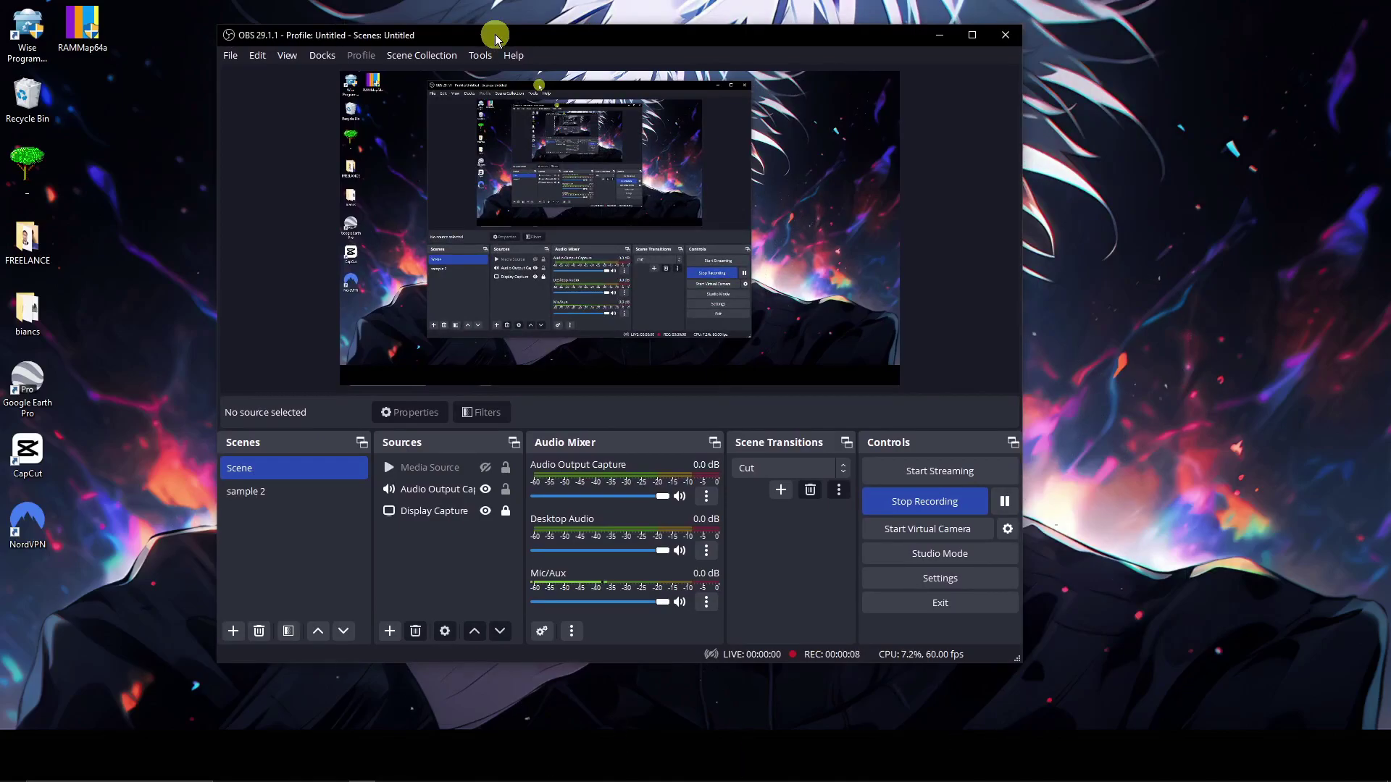
Enlarge the OBS window and reposition it on the desktop by dragging its title bar
drag(516, 34, 602, 71)
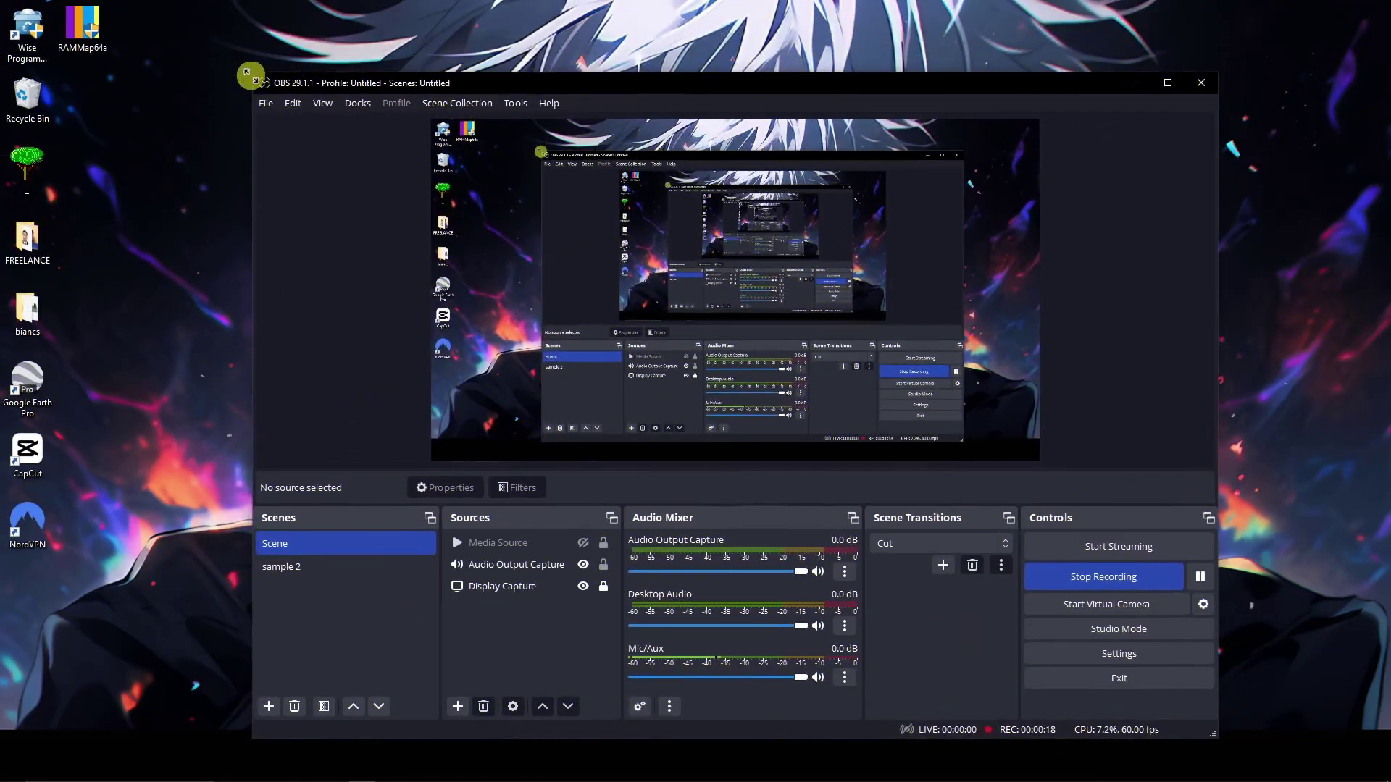
drag(252, 73, 169, 17)
drag(381, 27, 410, 36)
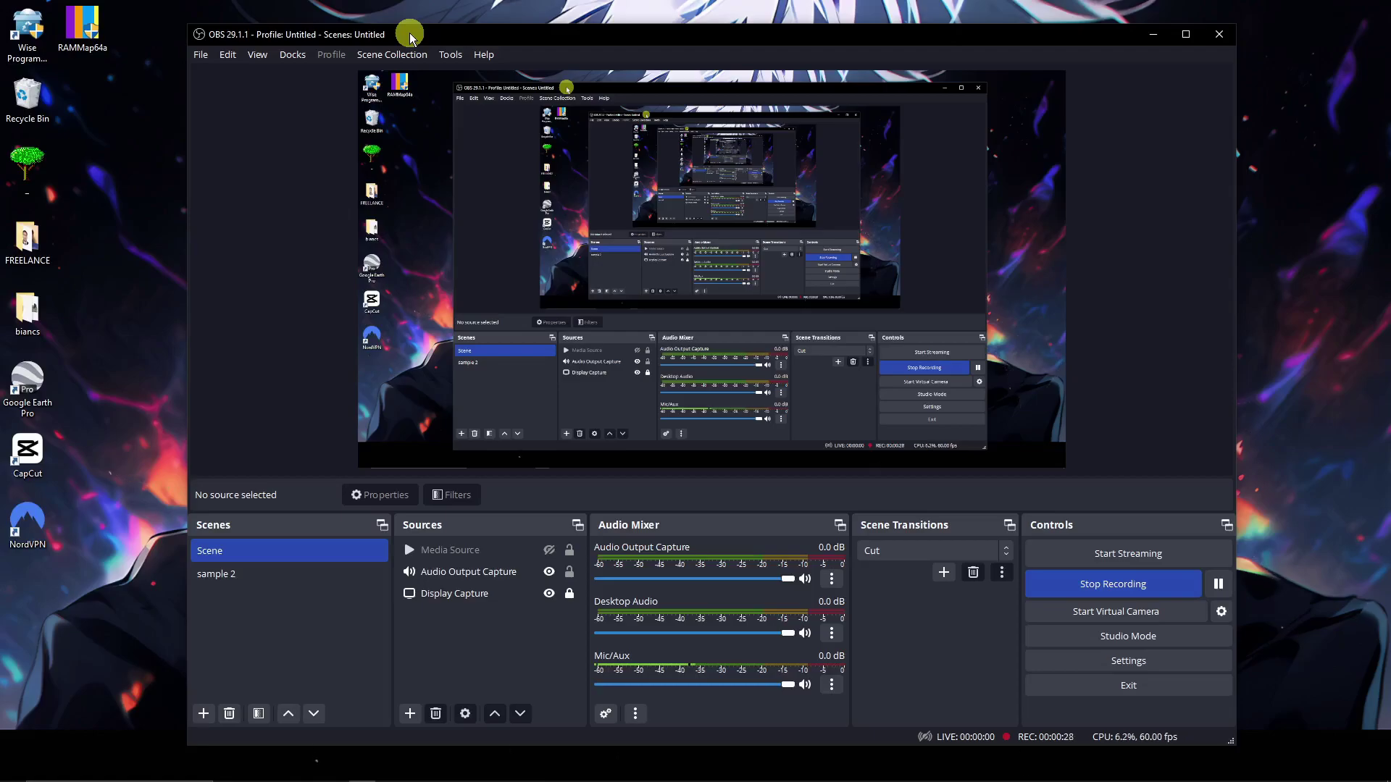
drag(443, 36, 416, 26)
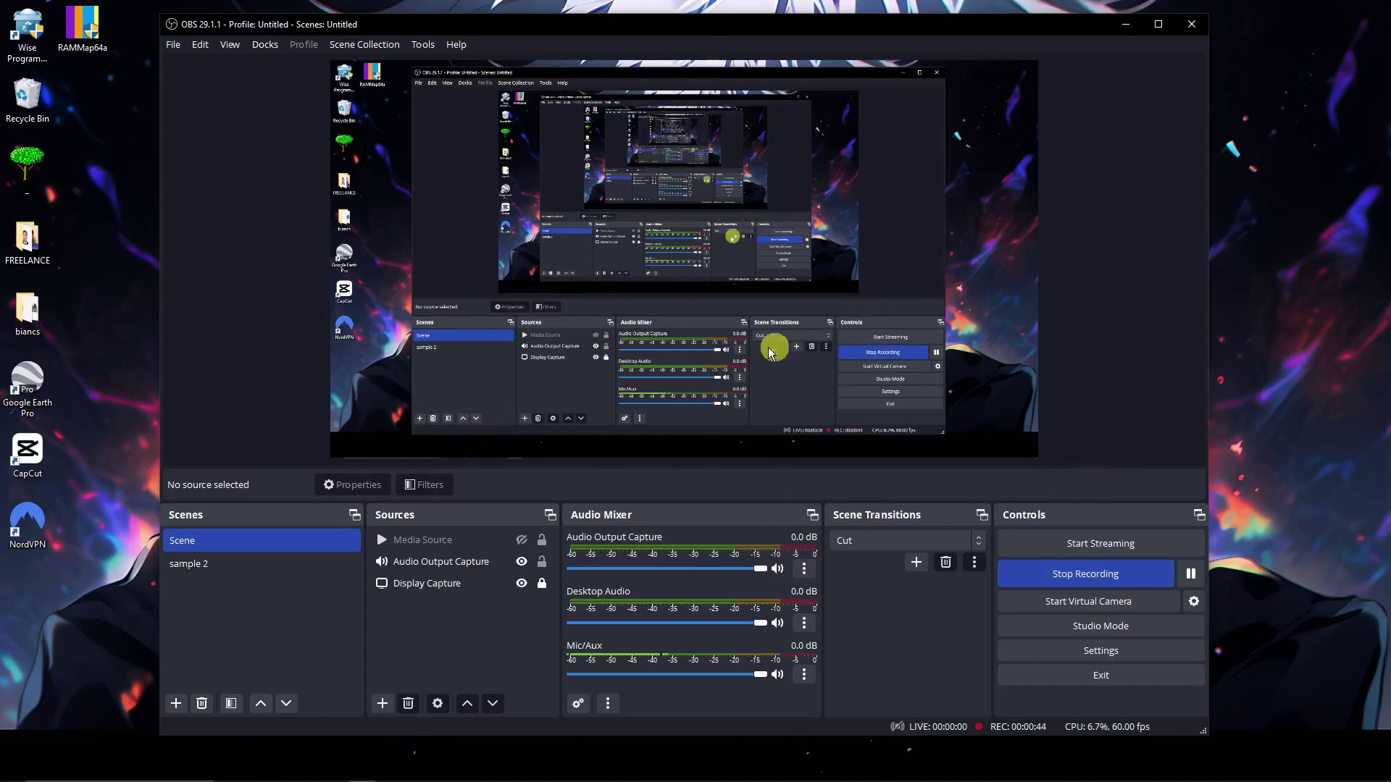
mouse_move(797, 21)
mouse_down()
mouse_move(517, 34)
mouse_move(891, 50)
mouse_move(667, 50)
mouse_move(925, 31)
mouse_move(758, 45)
mouse_move(778, 39)
mouse_up()
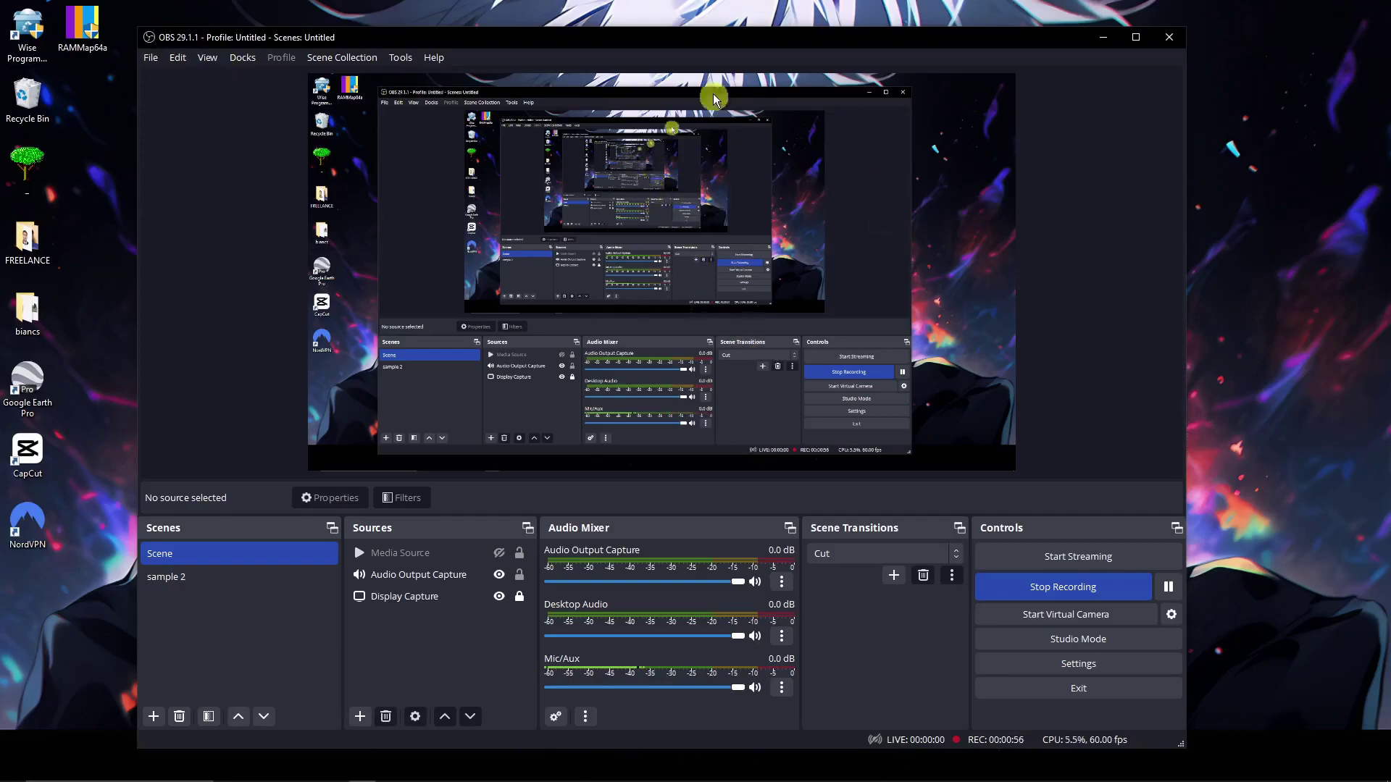
drag(706, 44, 728, 26)
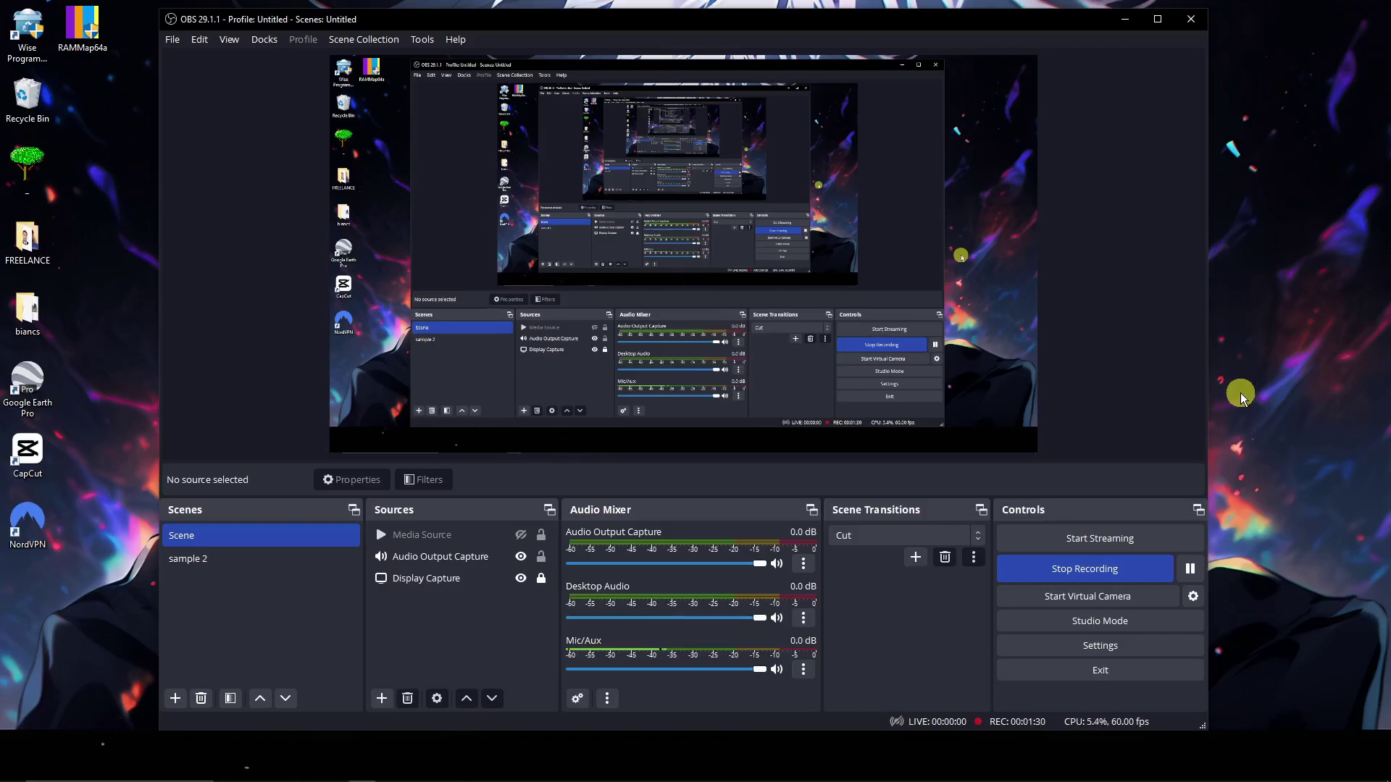
drag(484, 19, 521, 41)
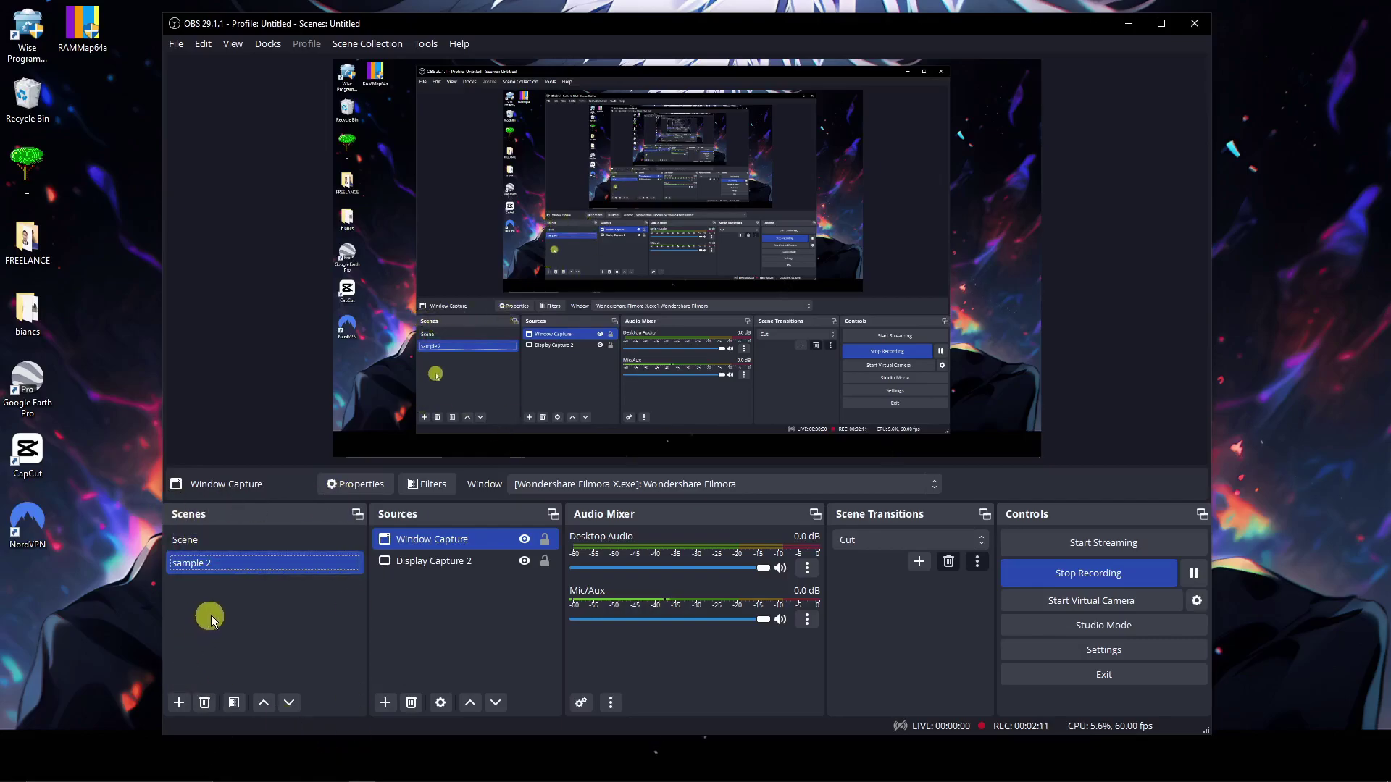
Switch back and forth between Scene and sample 2 to compare their sources
click(246, 543)
click(255, 561)
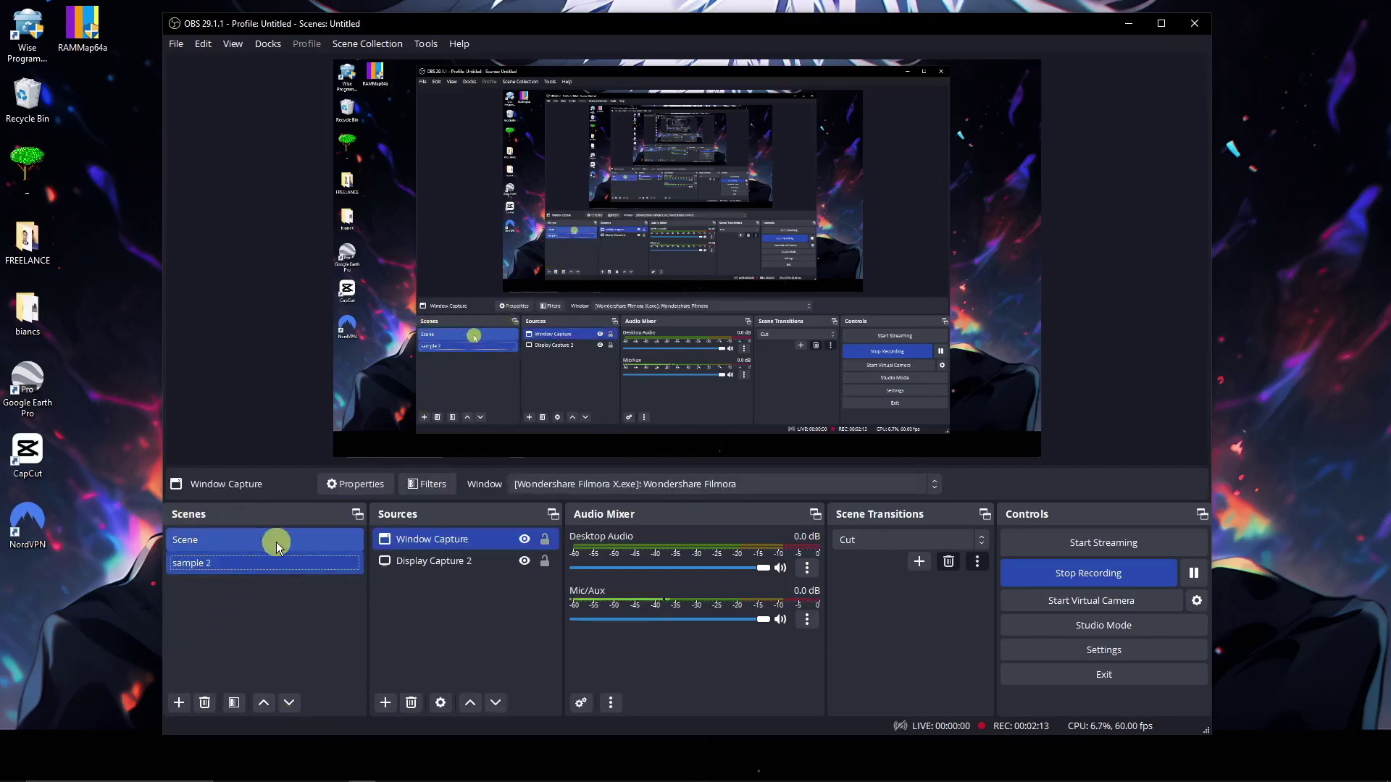
click(277, 542)
click(285, 562)
click(294, 547)
click(293, 564)
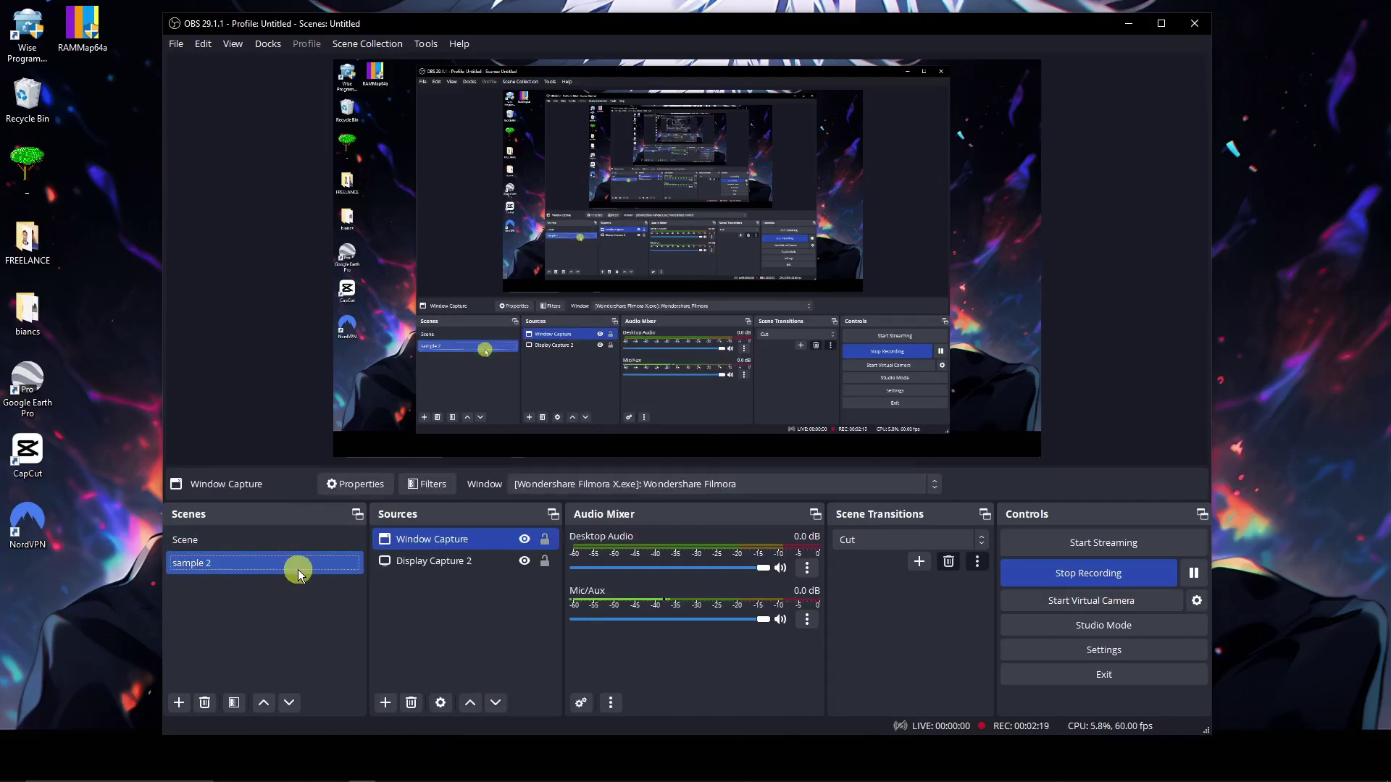
click(302, 547)
click(311, 562)
click(315, 542)
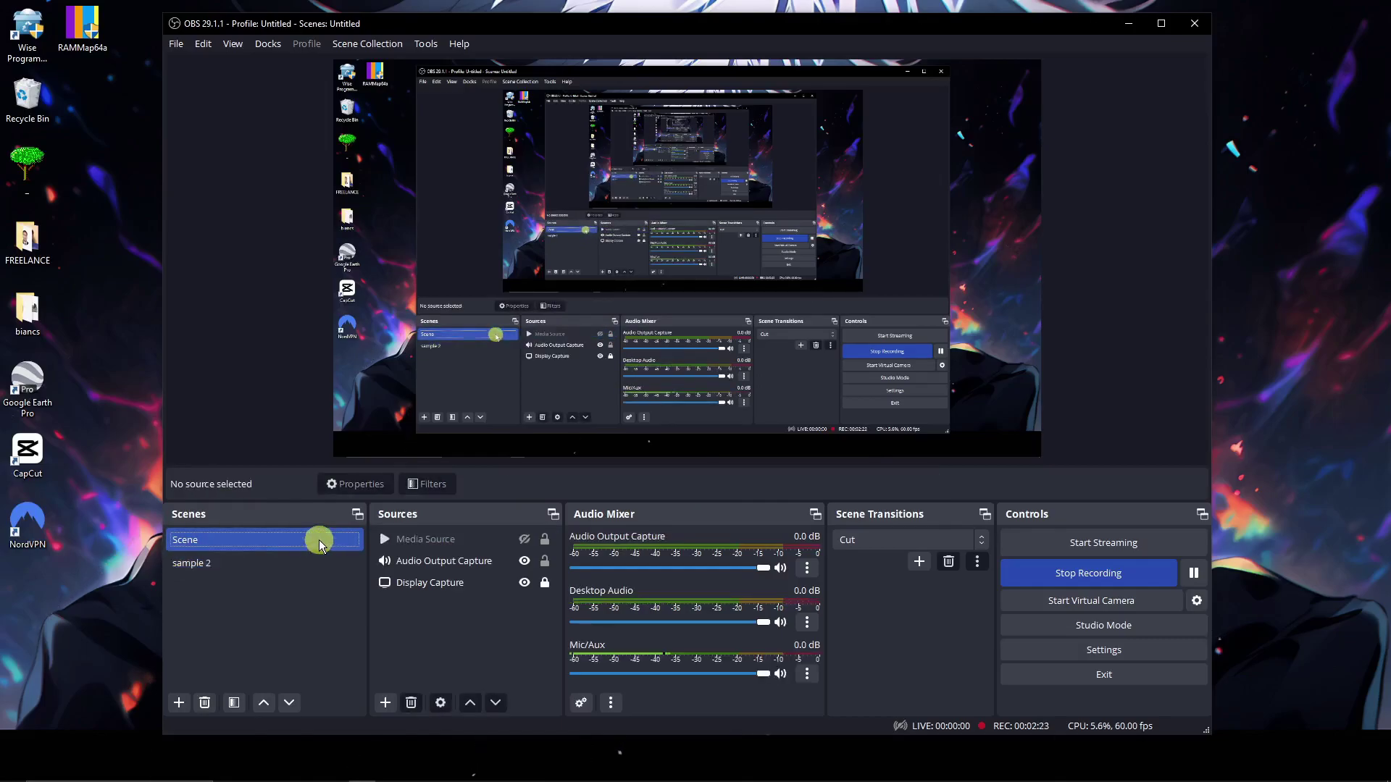
click(318, 564)
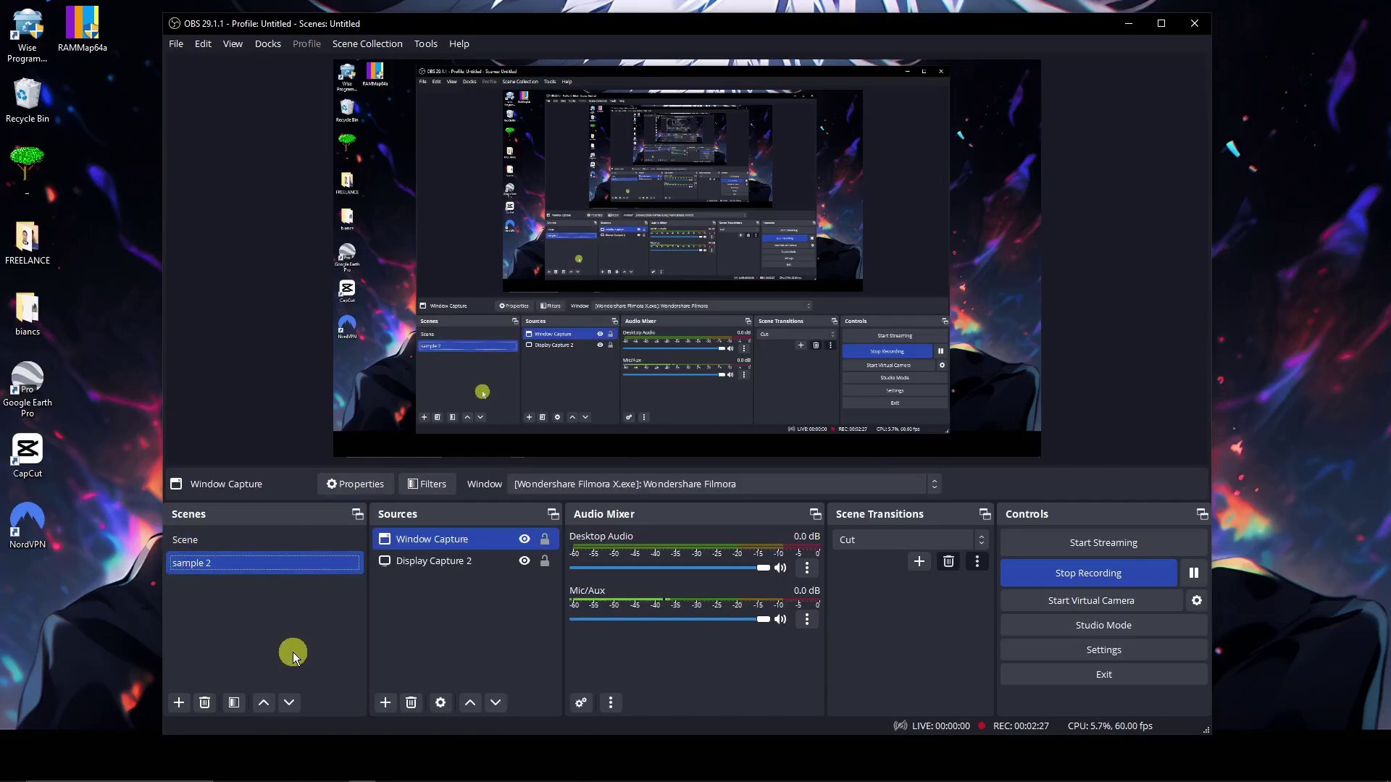
Cancel a new scene, move sample 2 up and back down, then return to Scene
click(179, 703)
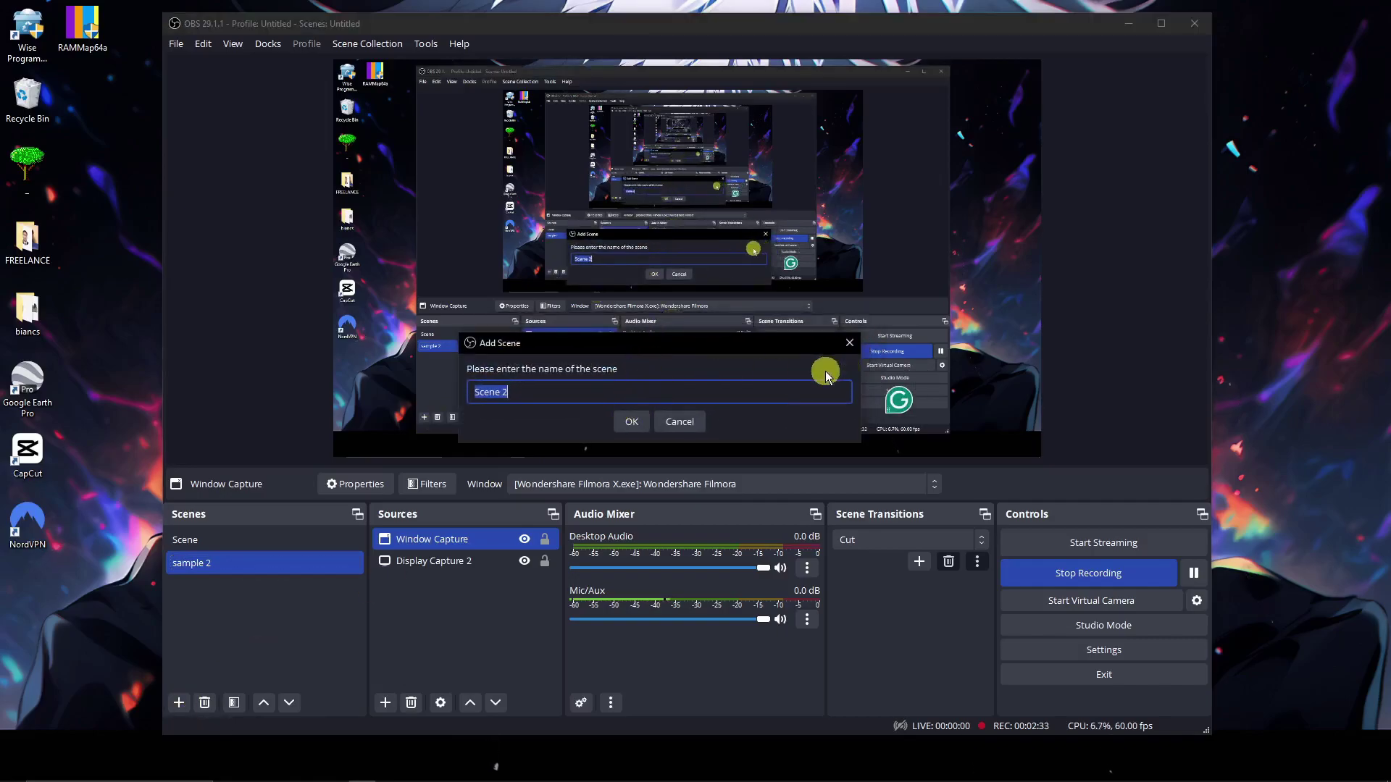
click(679, 421)
click(257, 545)
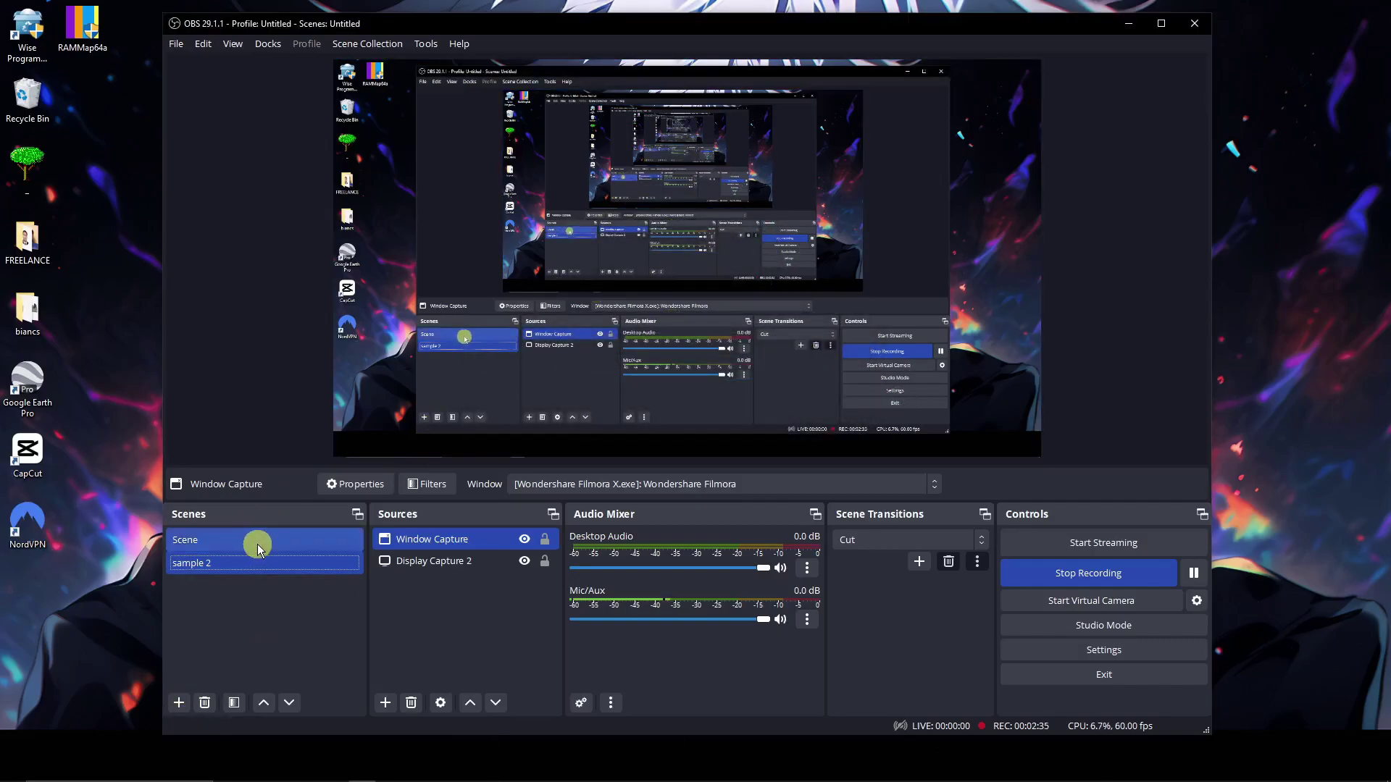
click(254, 562)
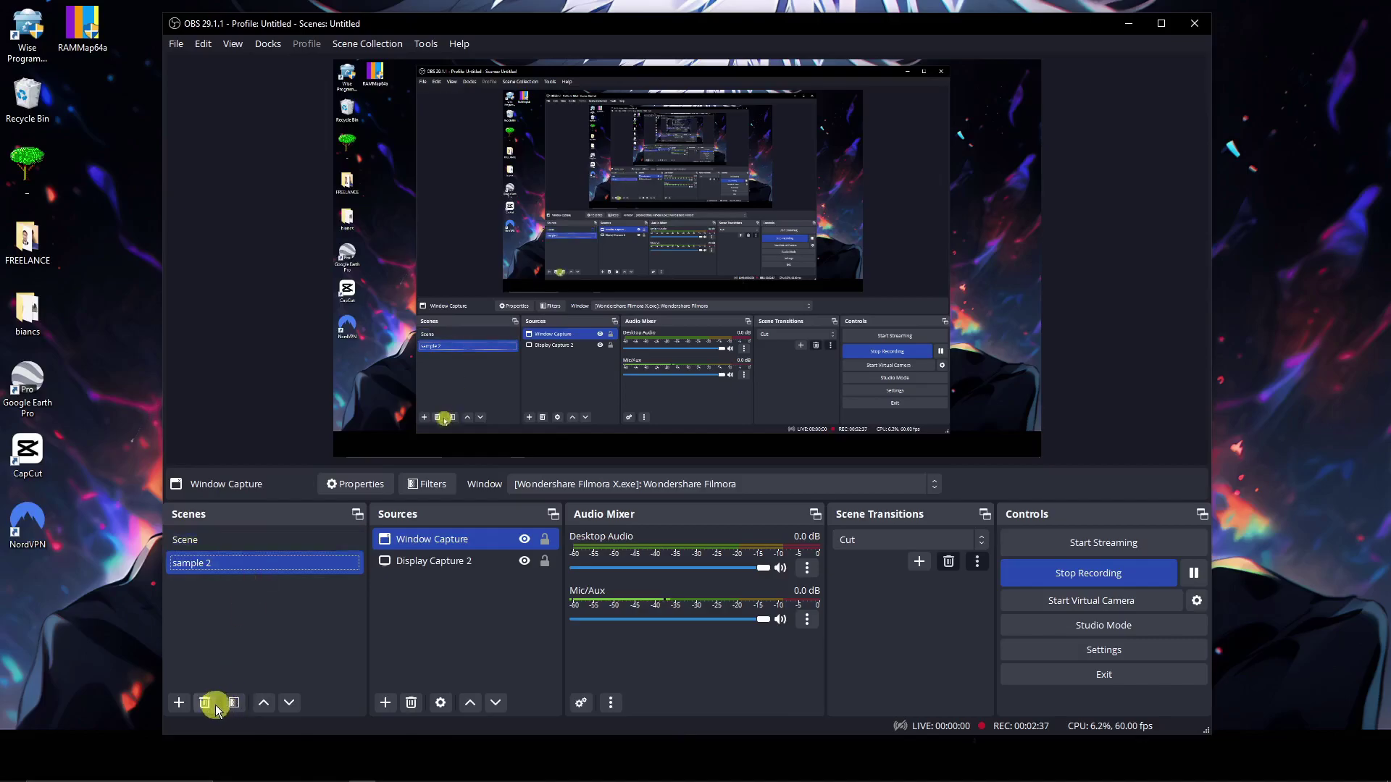
click(264, 703)
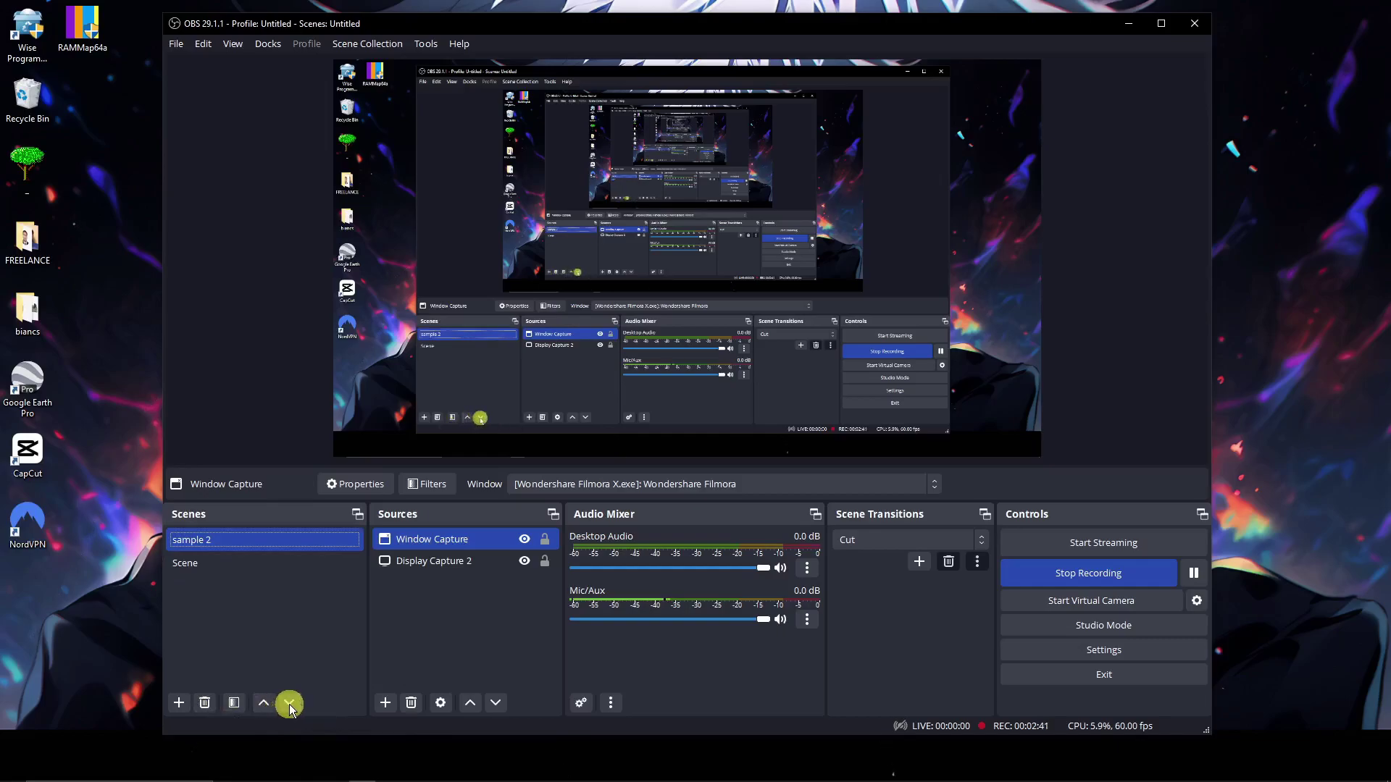
click(290, 702)
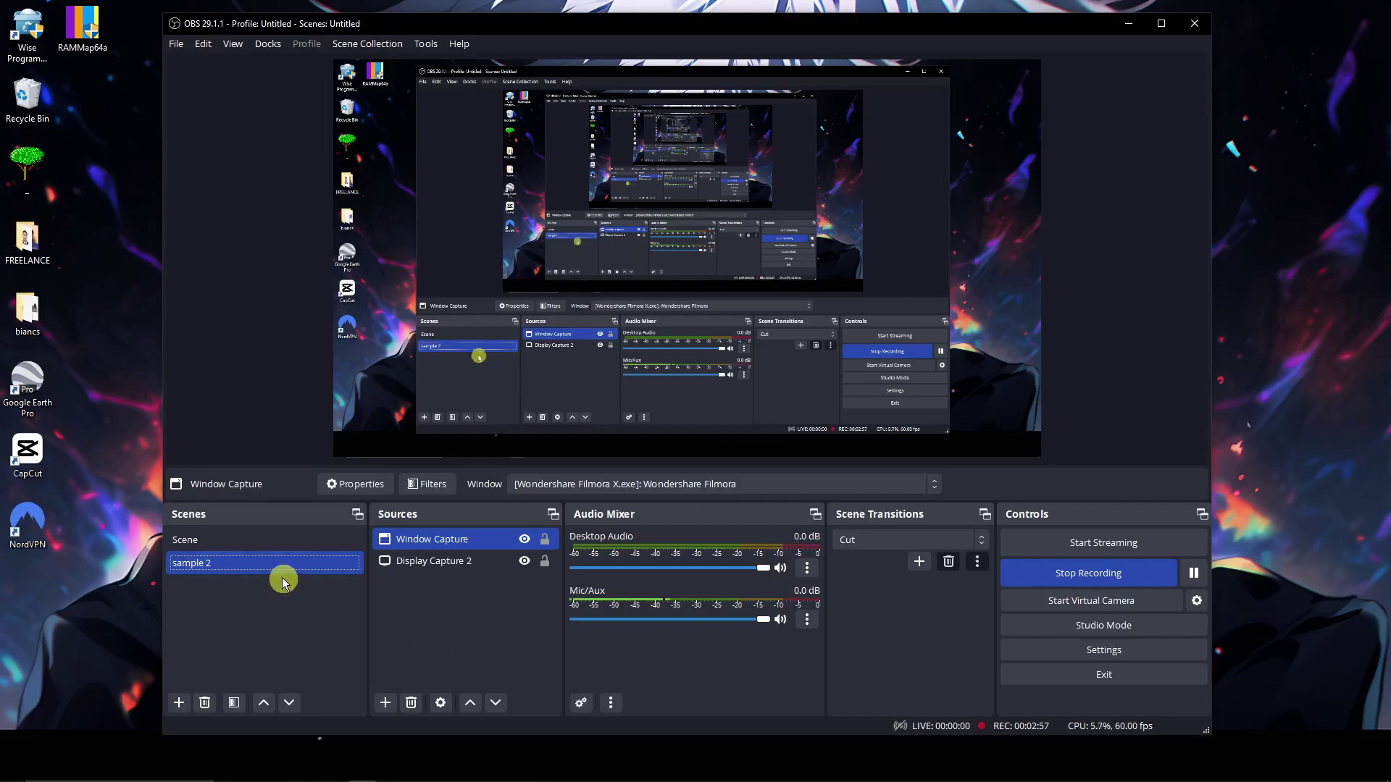
click(273, 542)
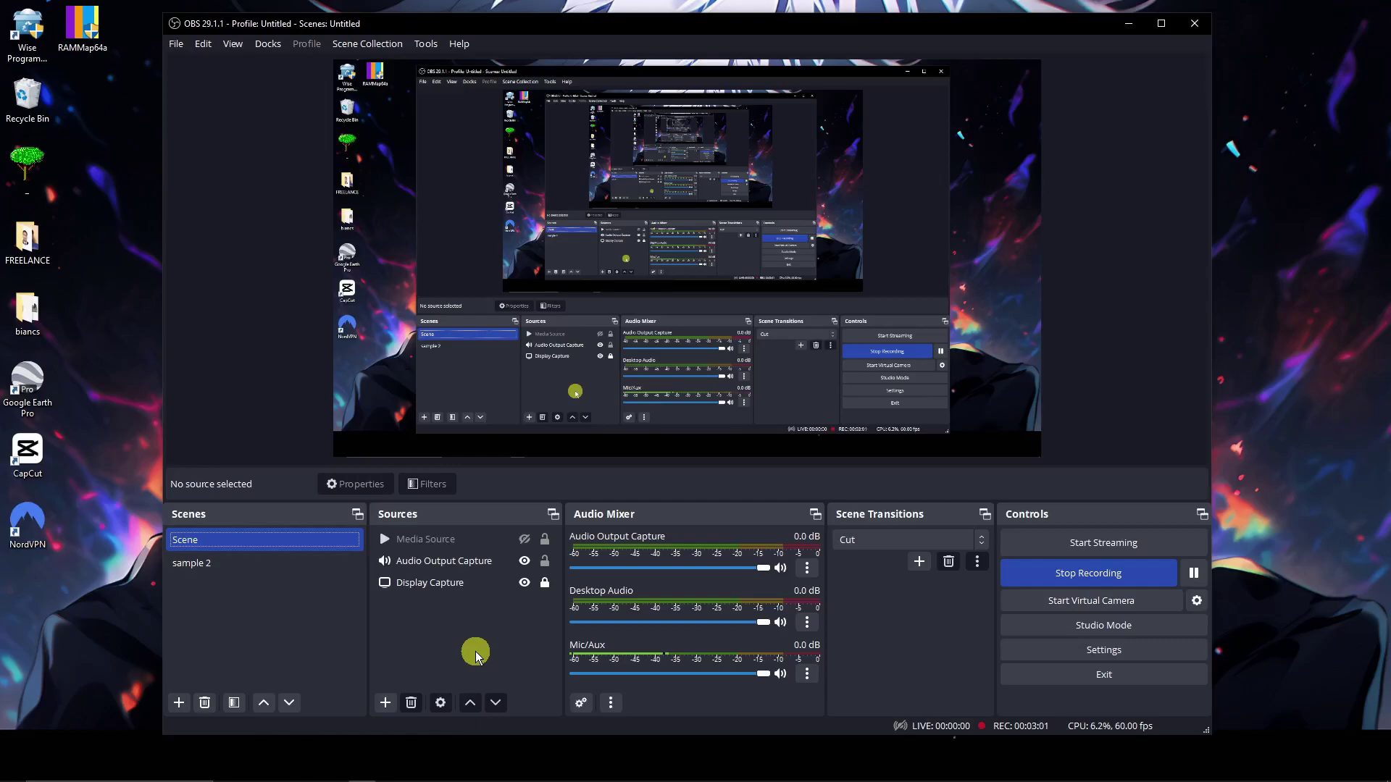
mouse_move(467, 583)
mouse_down()
mouse_move(471, 541)
mouse_move(458, 572)
mouse_up()
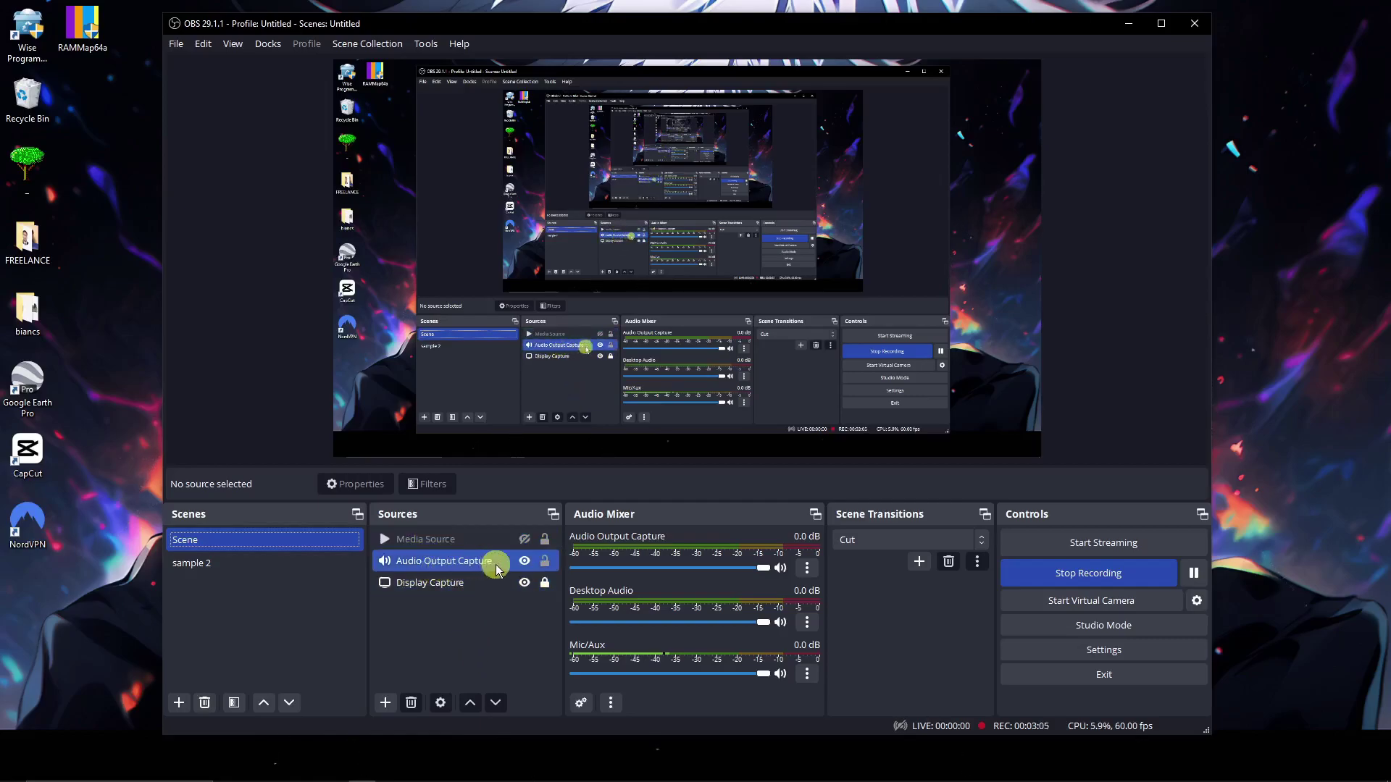
click(491, 577)
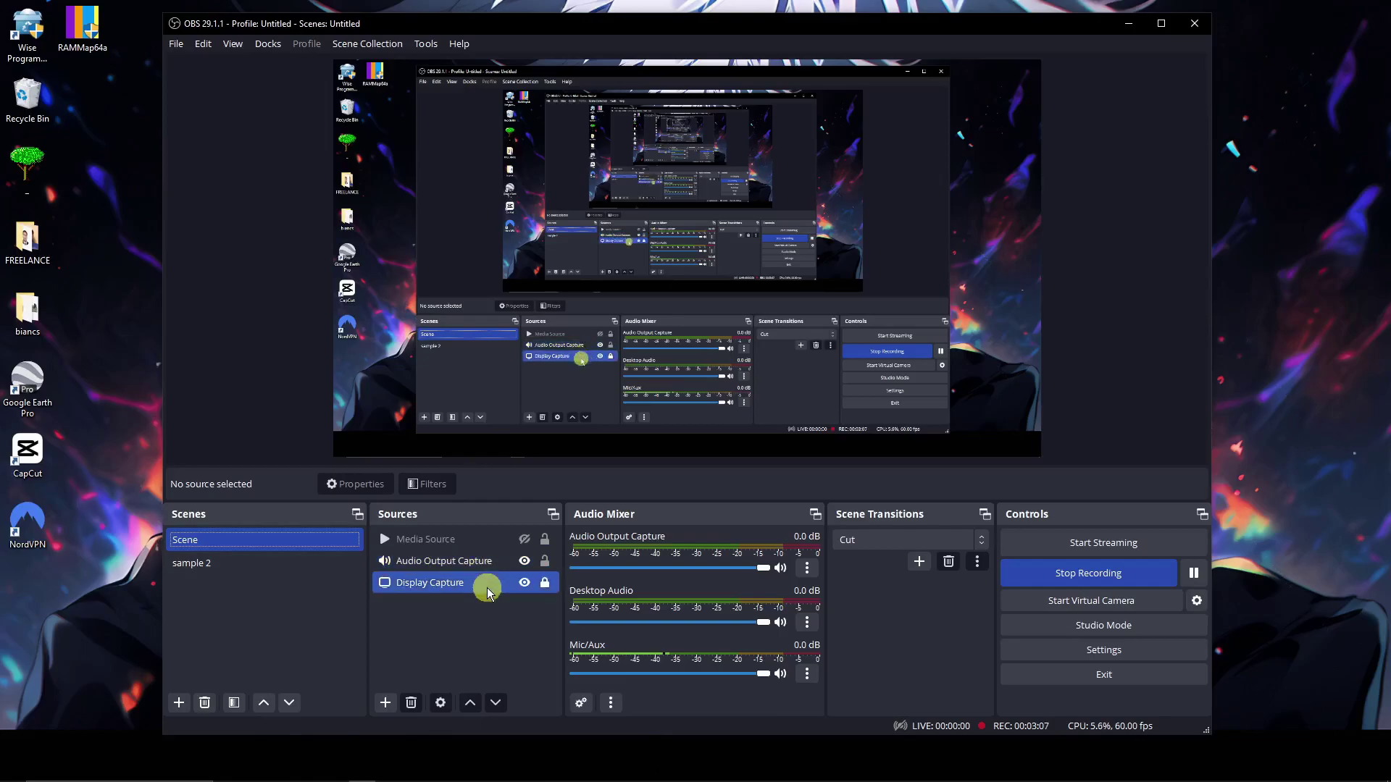
click(428, 561)
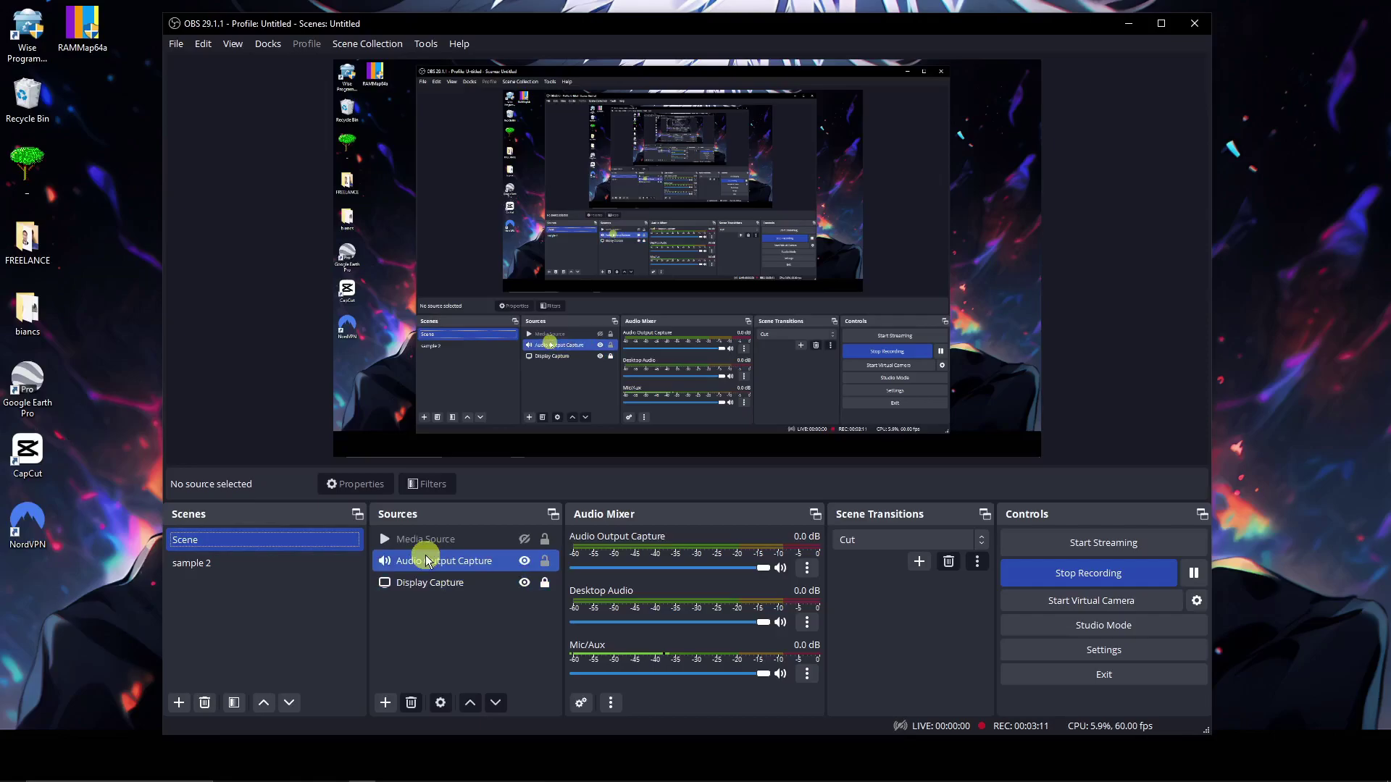
click(448, 585)
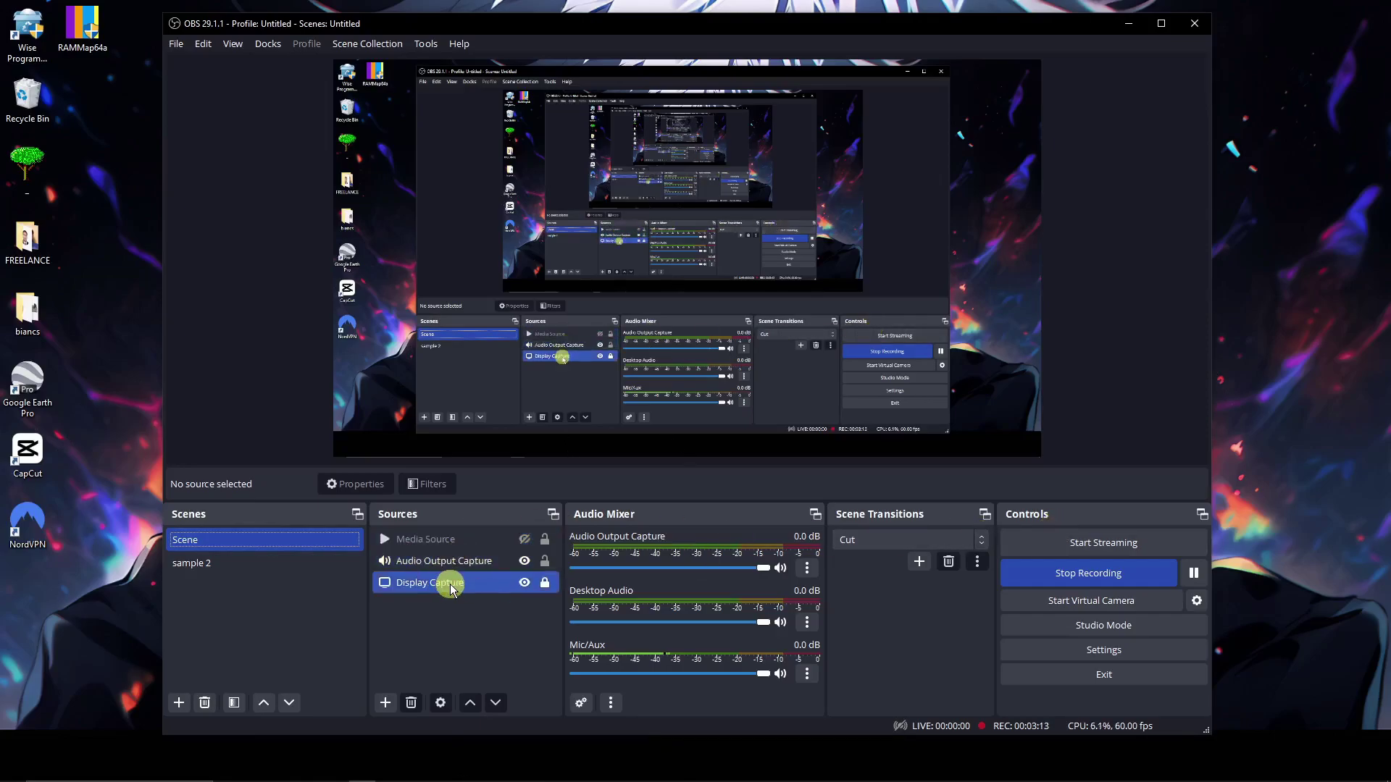
click(442, 564)
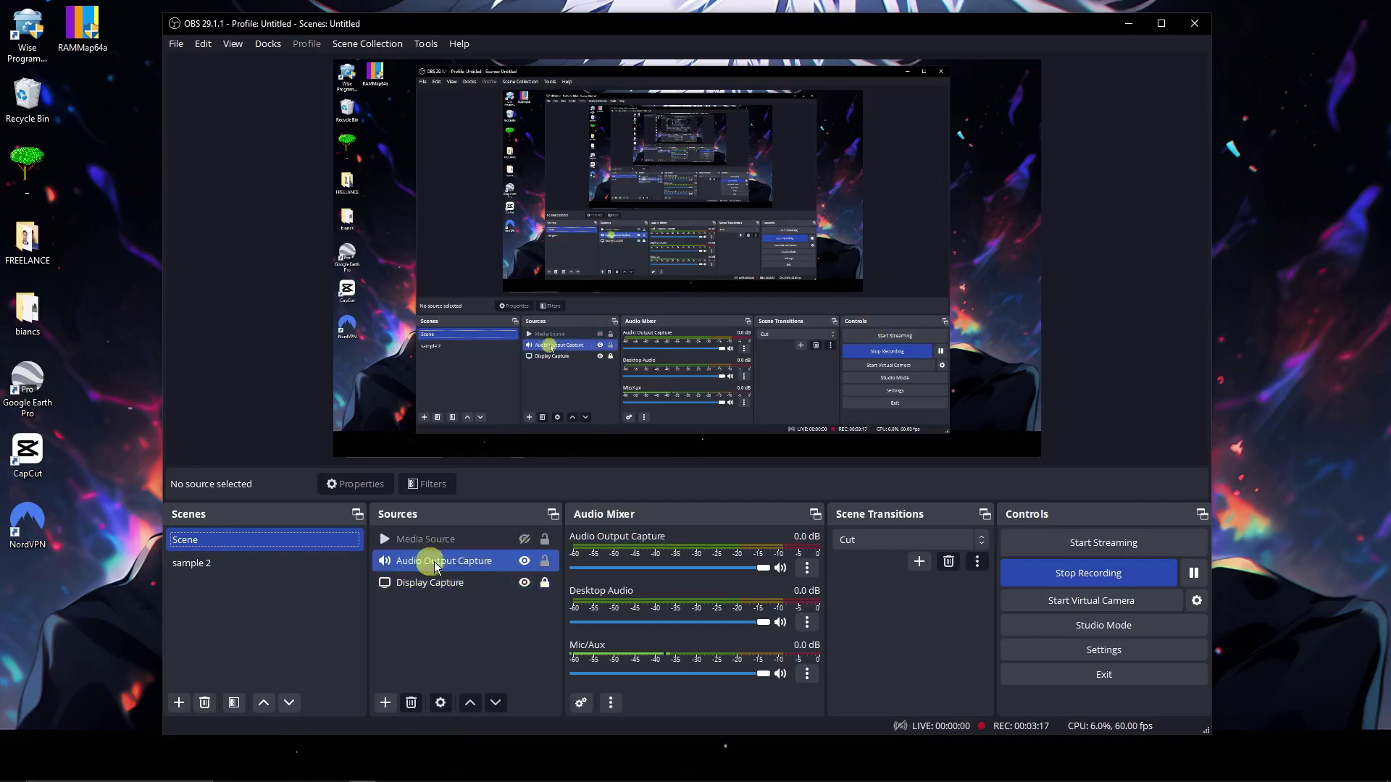
click(438, 581)
click(456, 562)
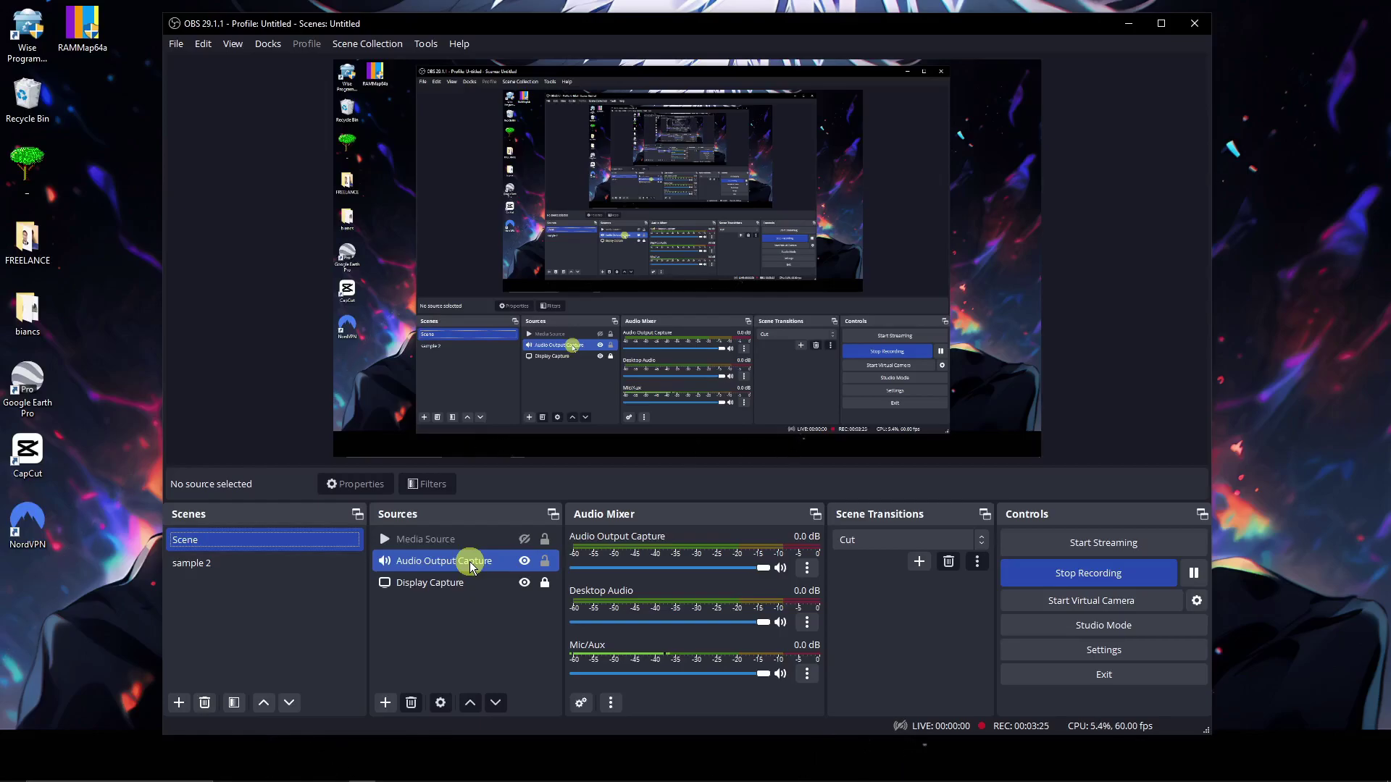
click(488, 620)
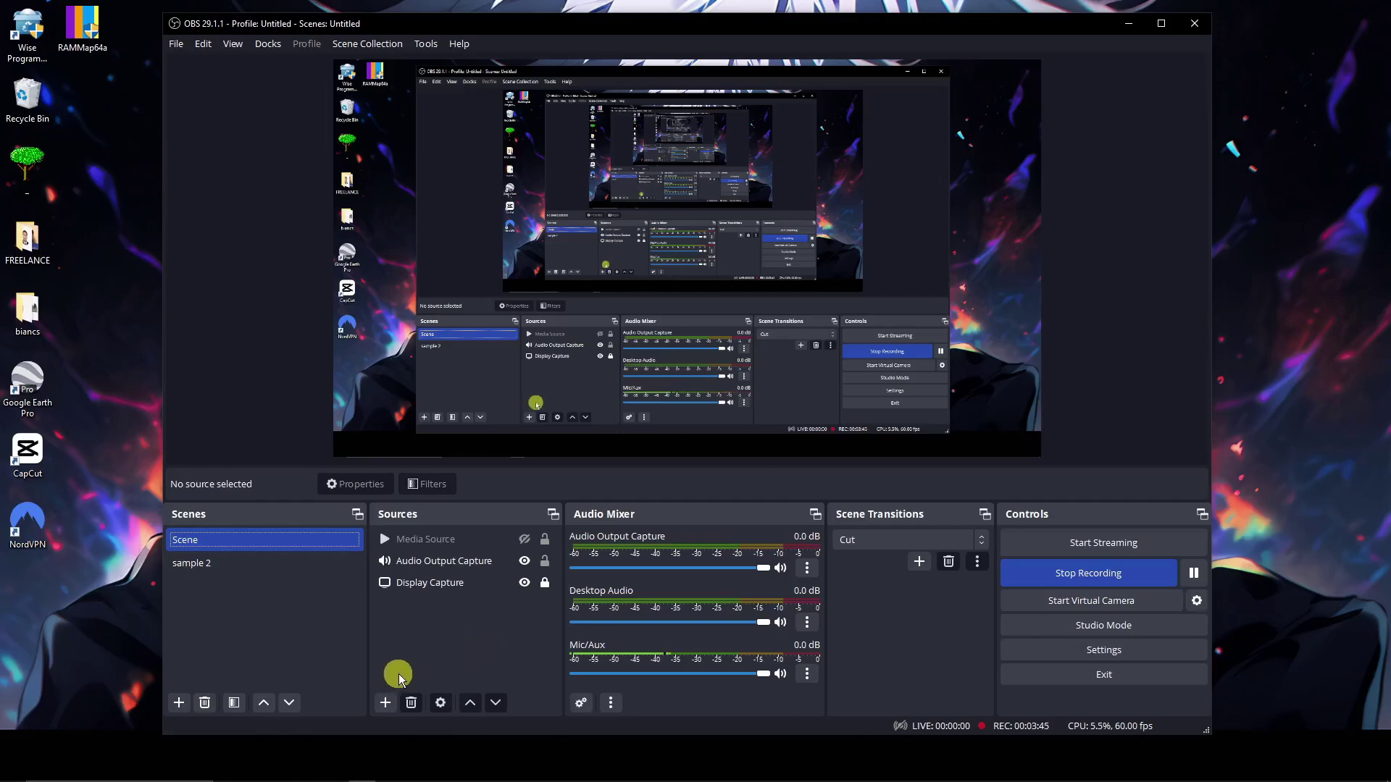
Open Scene's add-source menu, listing Application Audio Capture through Window Capture
click(385, 702)
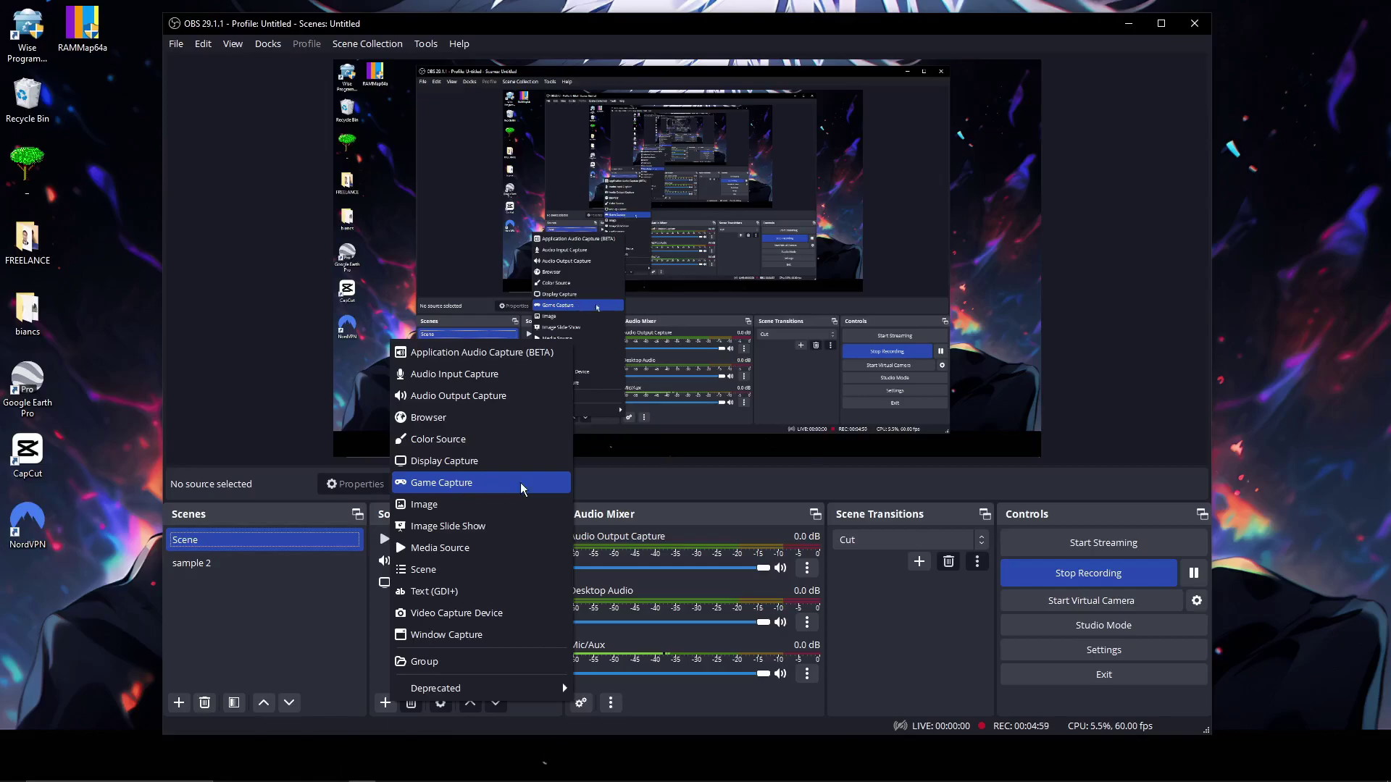
Start adding a Game Capture source, then cancel and dismiss the source-type list
click(440, 491)
click(652, 308)
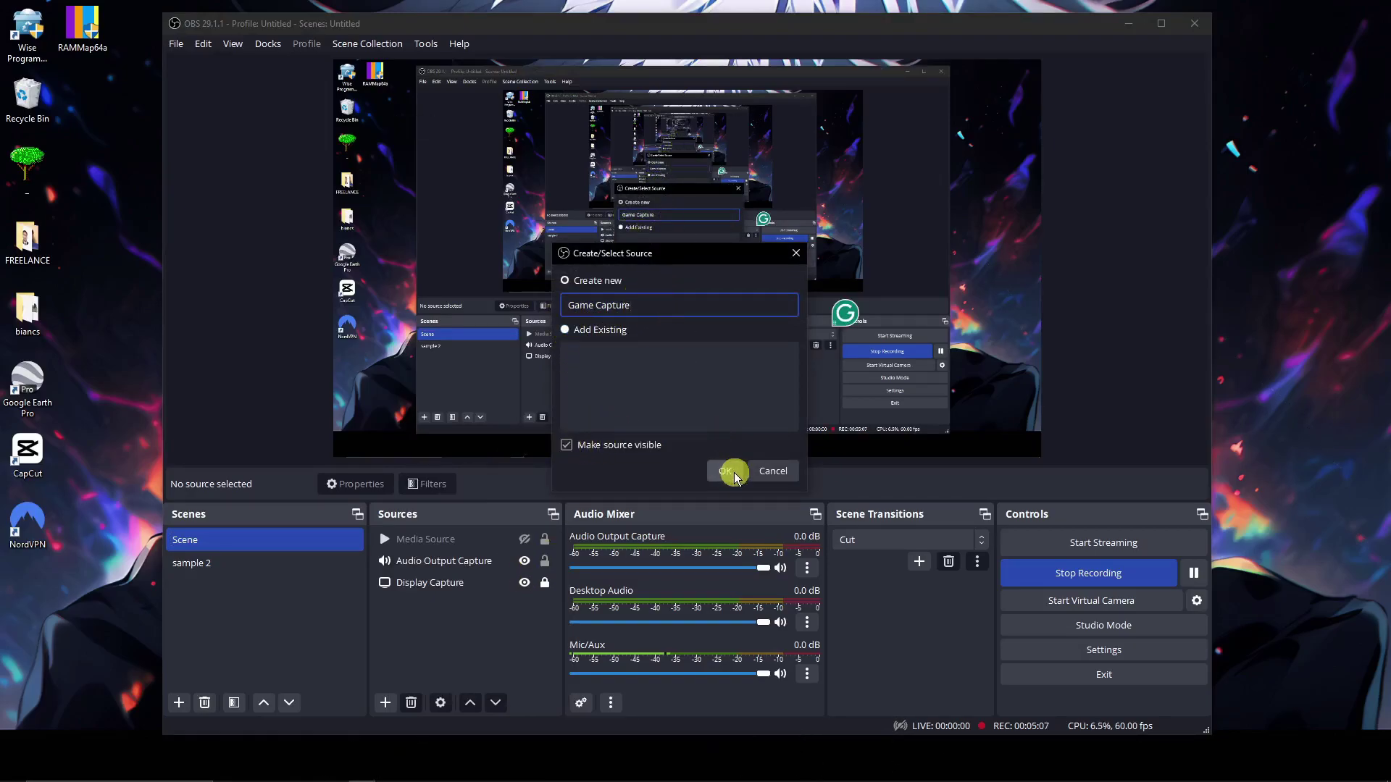
click(794, 254)
click(385, 703)
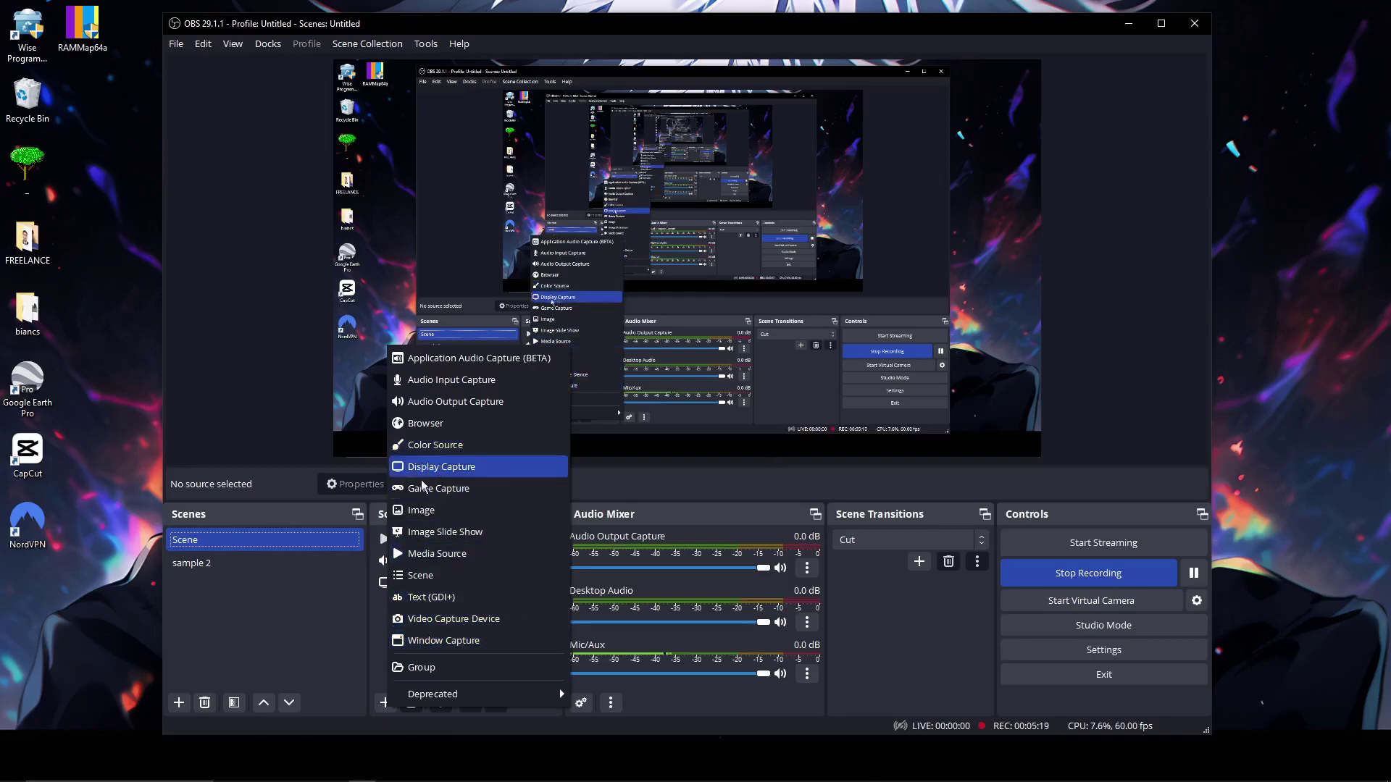
click(326, 630)
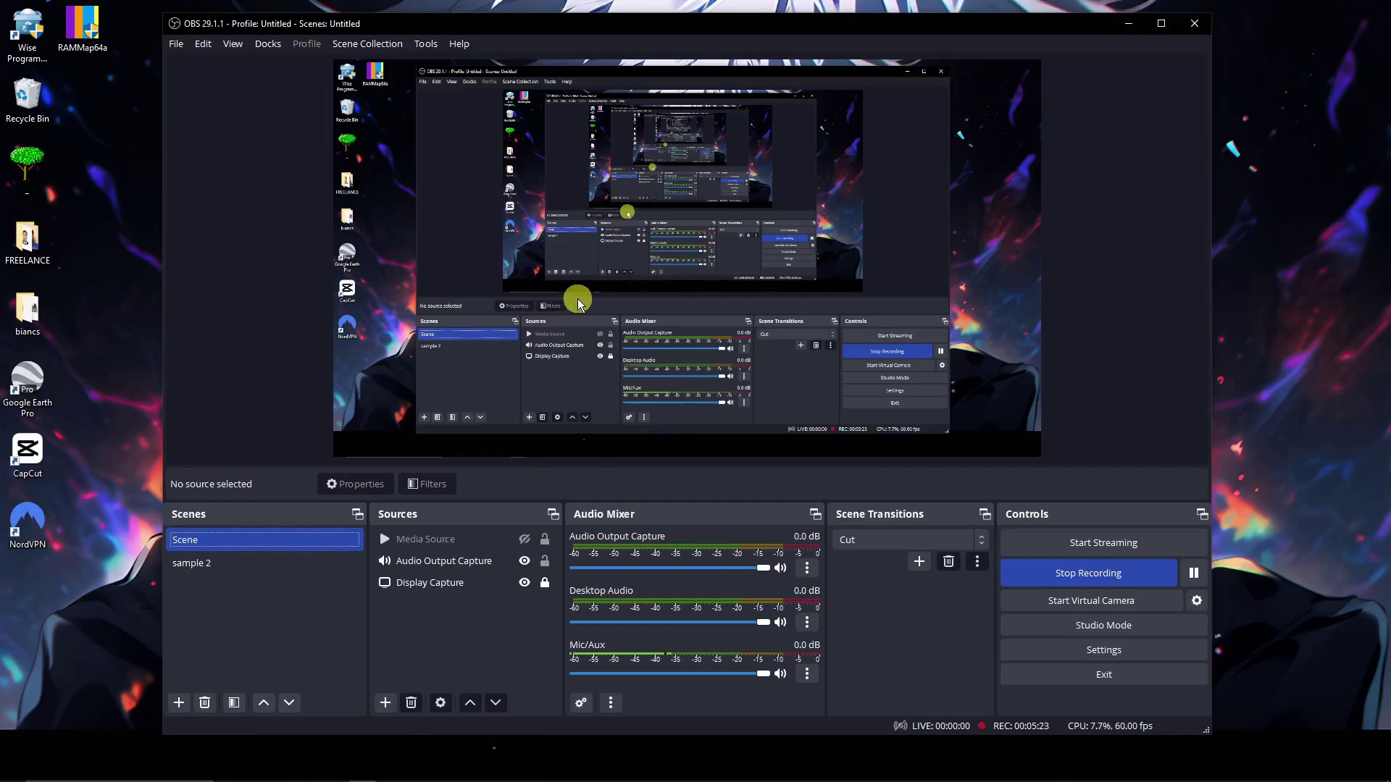
Begin creating a Window Capture source, with the proposed name Window Capture 2
click(385, 702)
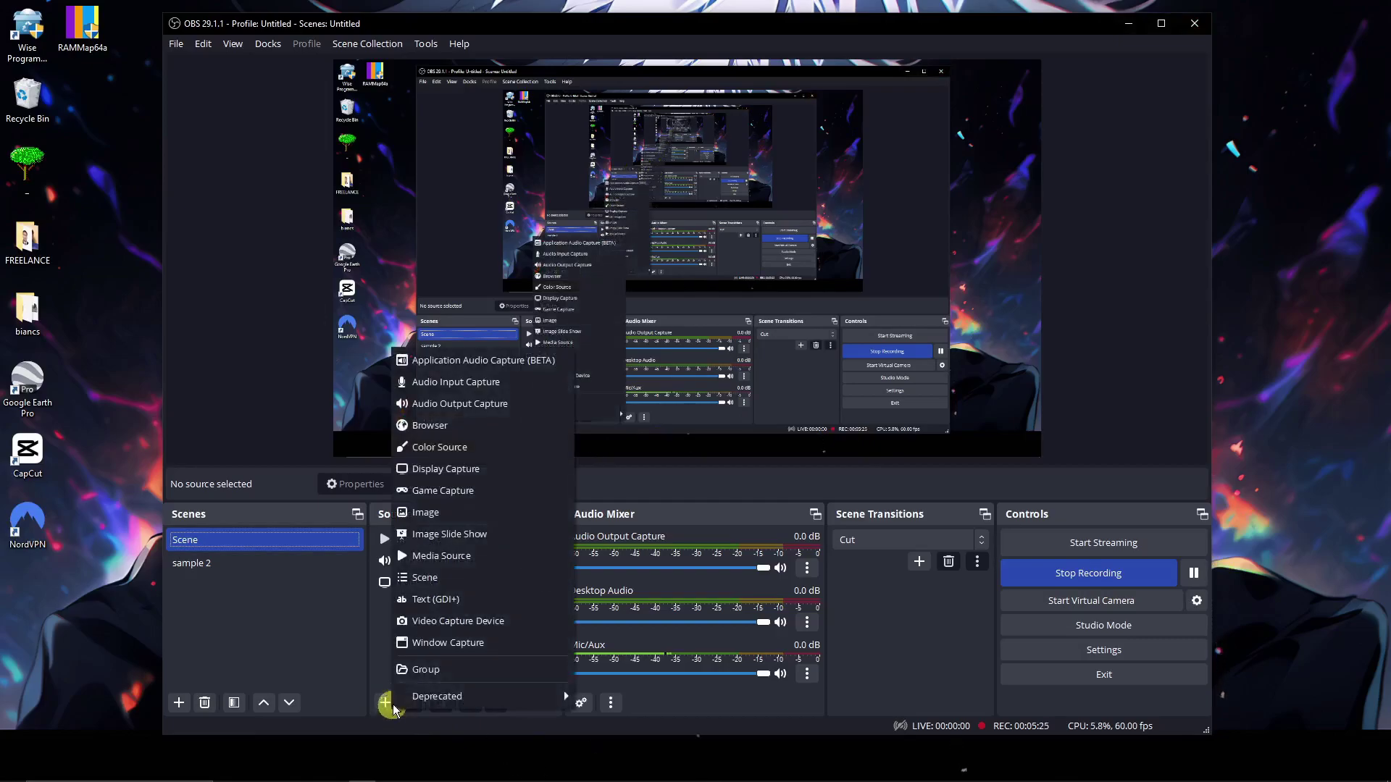
click(491, 644)
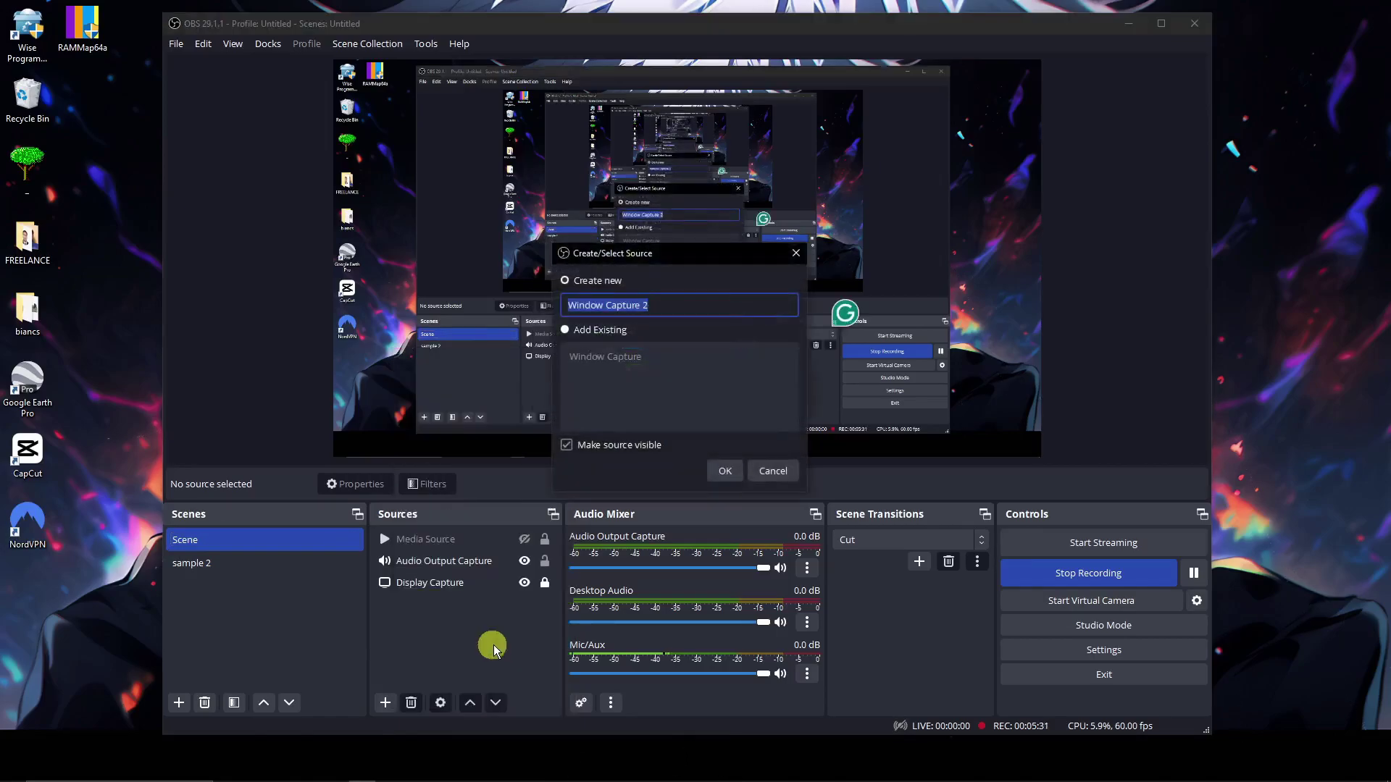
click(666, 304)
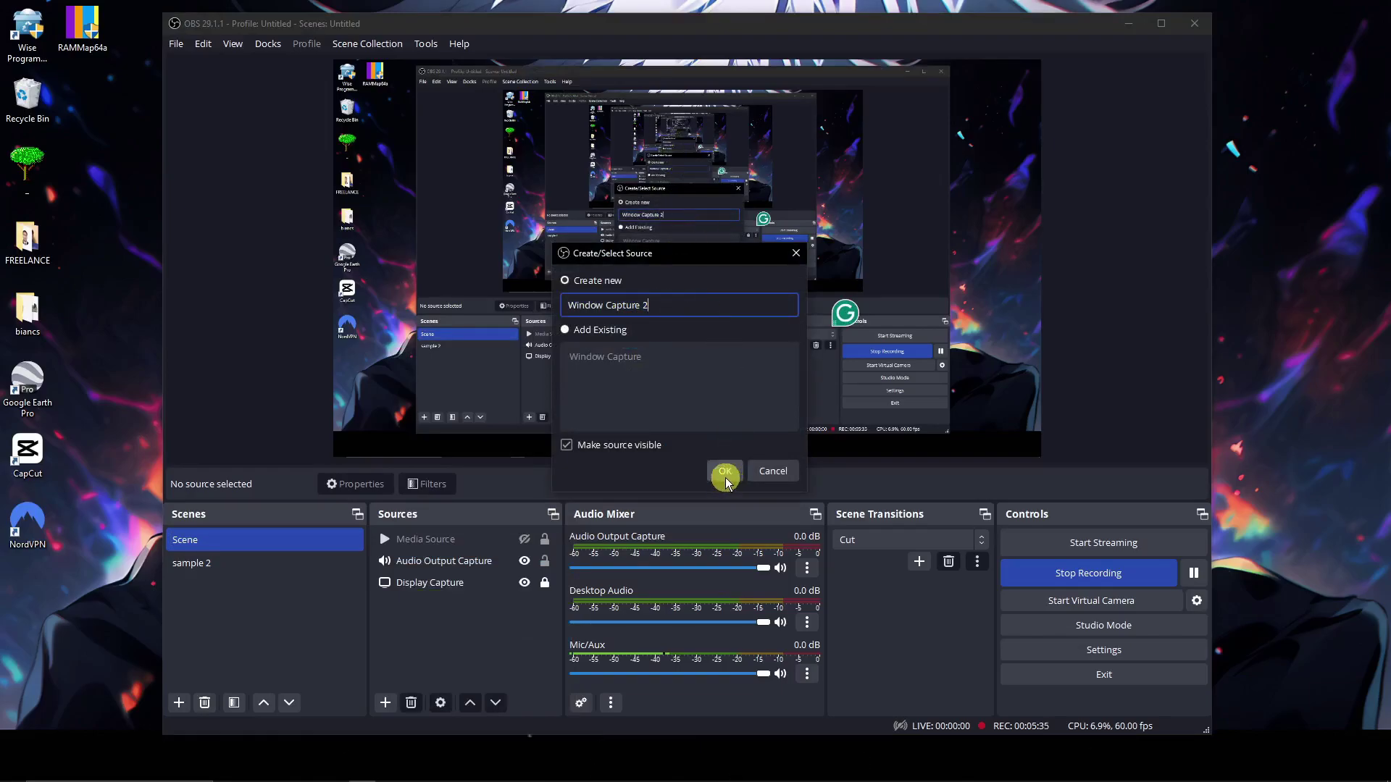
Create Window Capture 2 and check its list of capturable windows
click(724, 471)
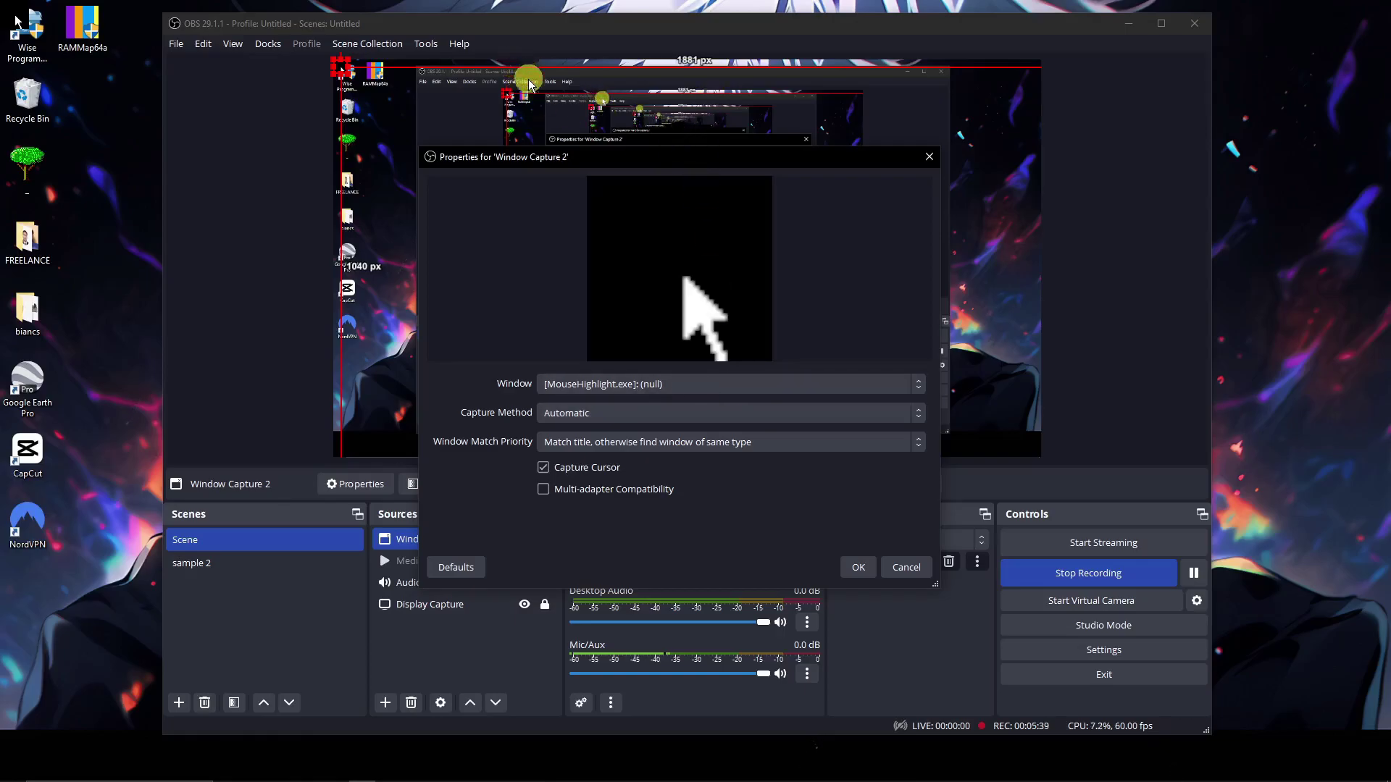
drag(514, 162, 924, 192)
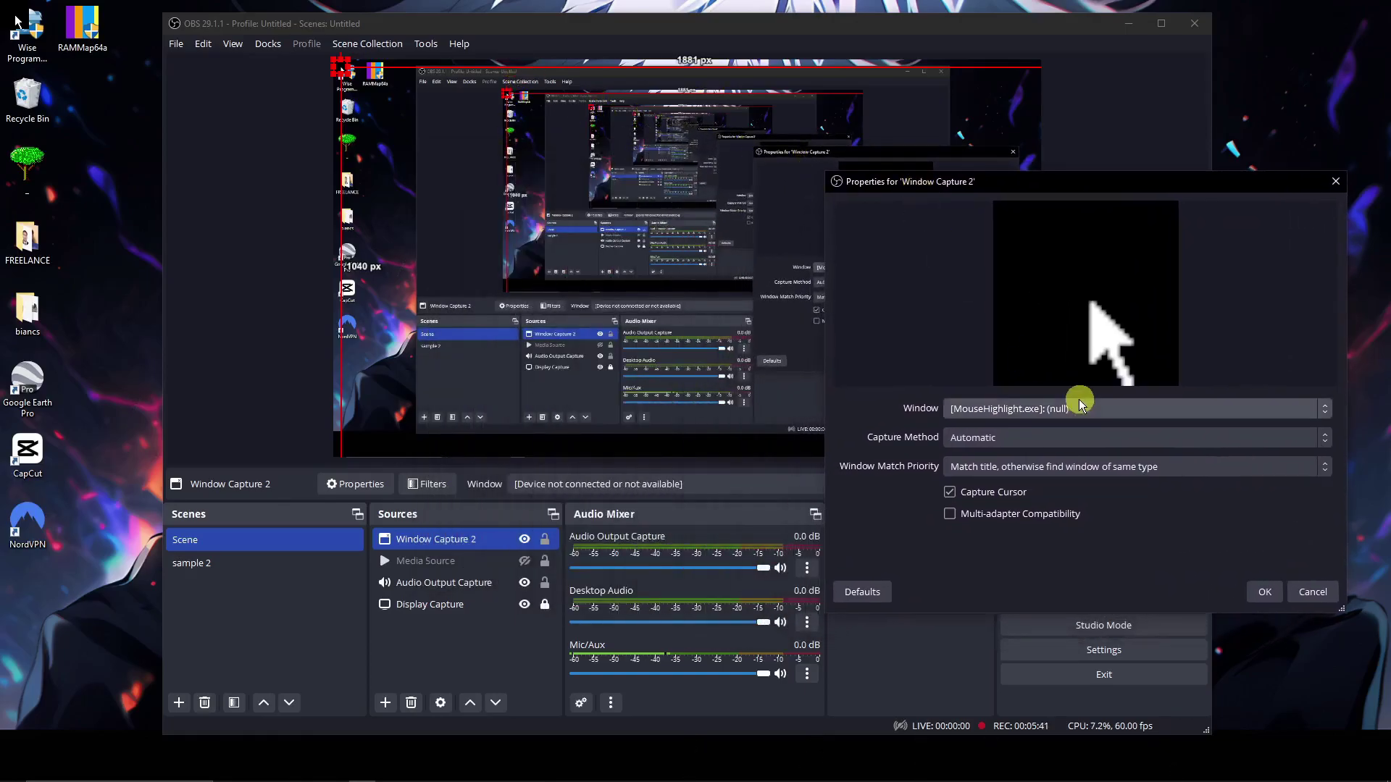
click(1128, 415)
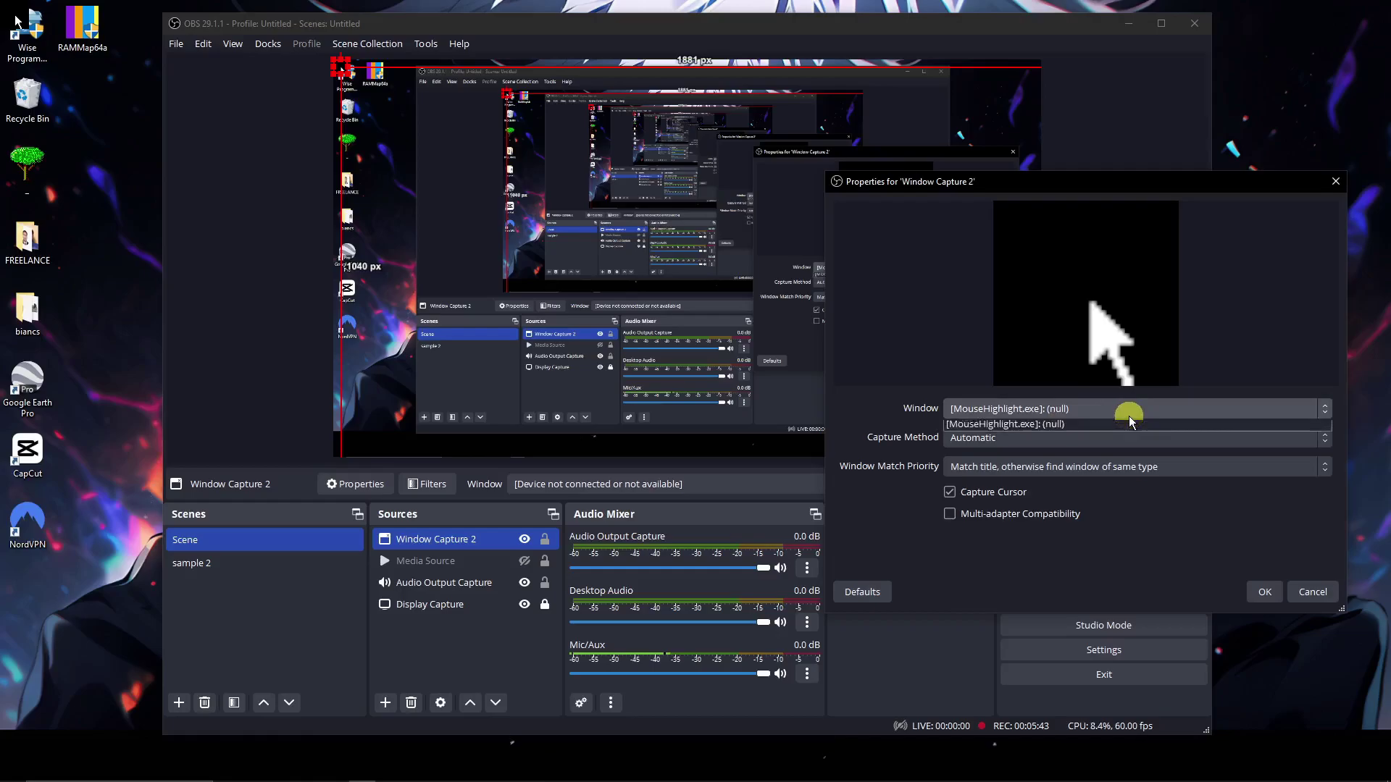
click(1108, 413)
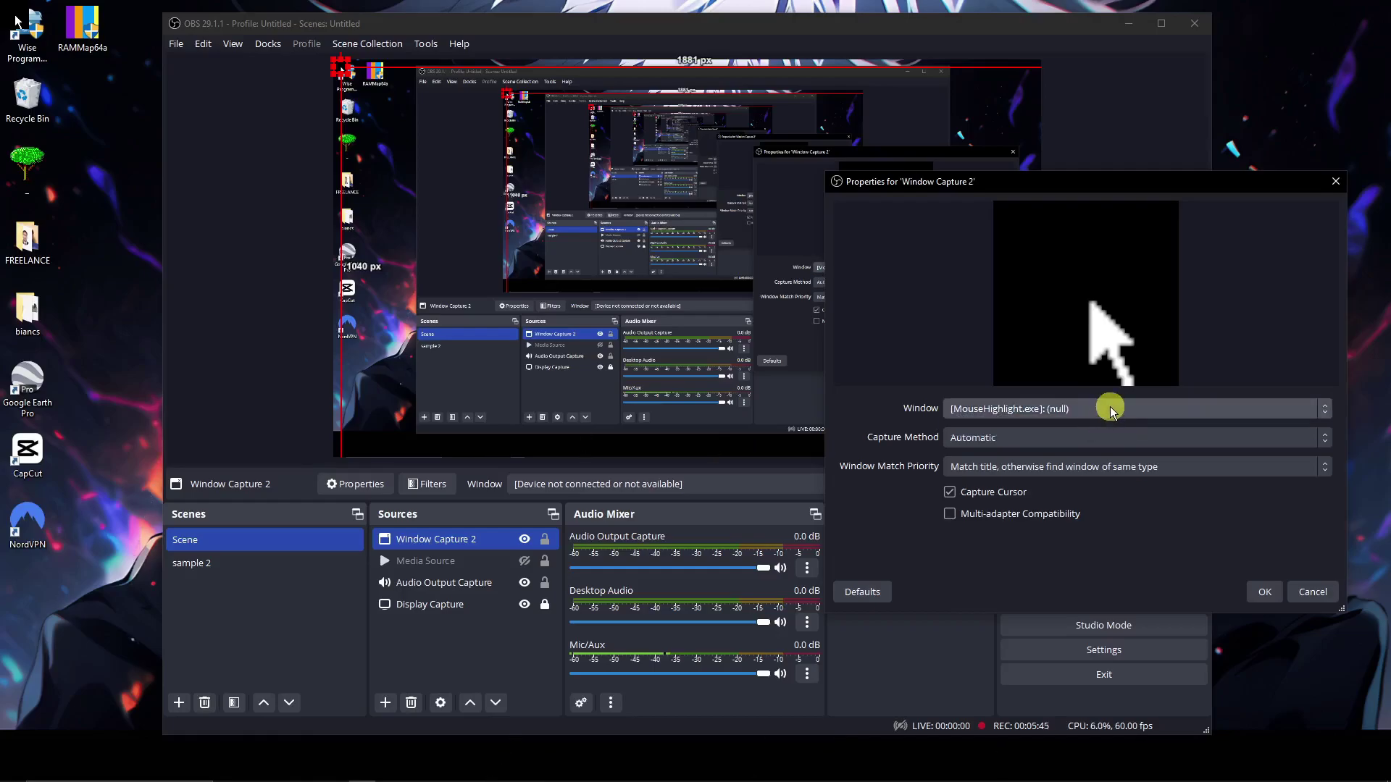
drag(1097, 189, 1006, 171)
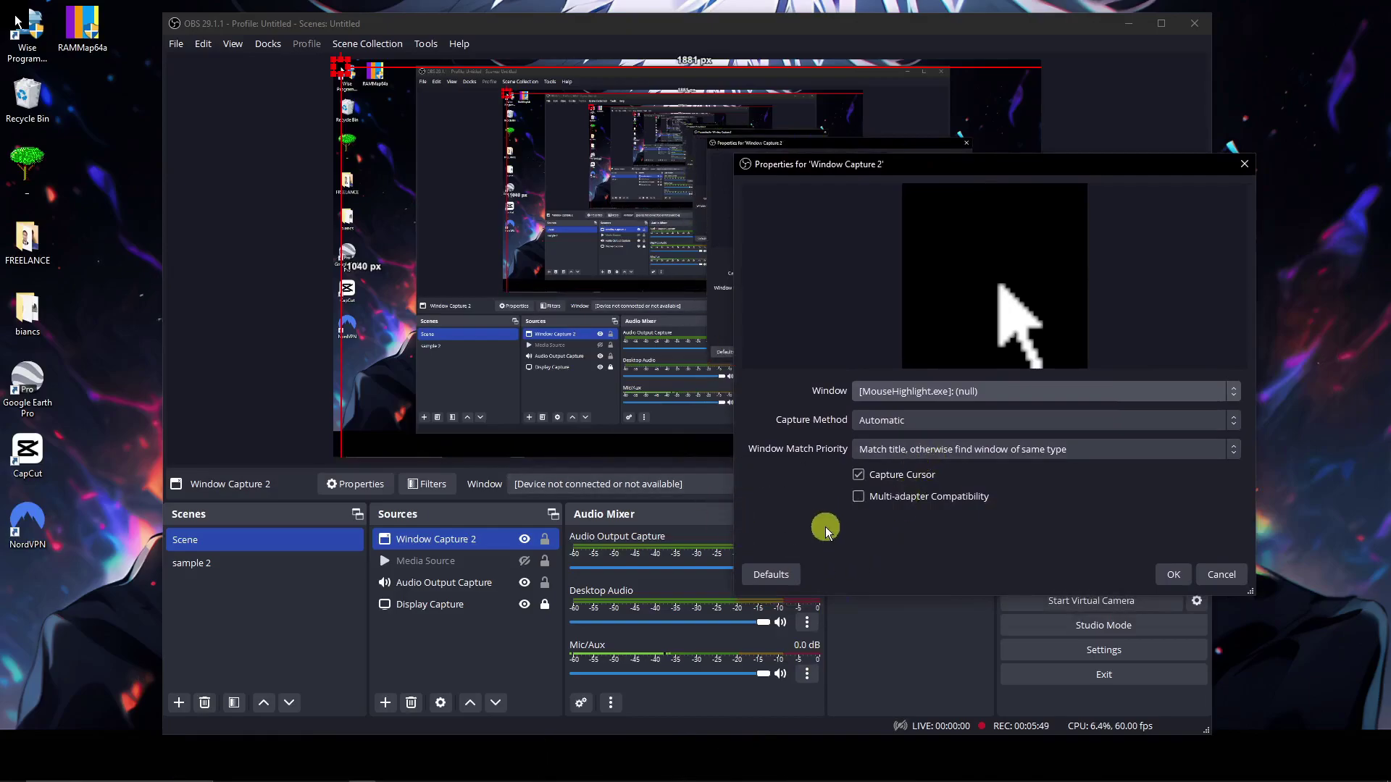
Untick Capture Cursor, then close the properties and discard the unsaved changes
click(858, 474)
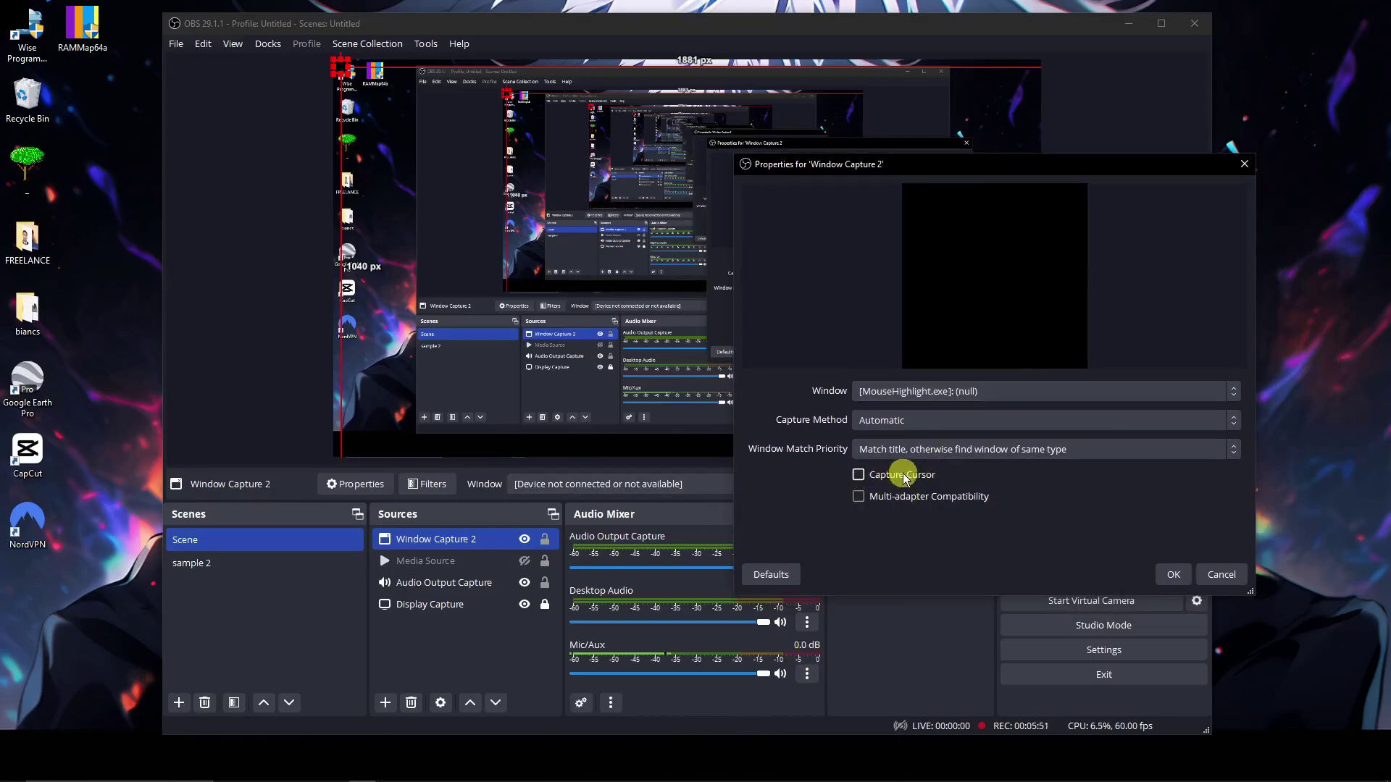
click(932, 391)
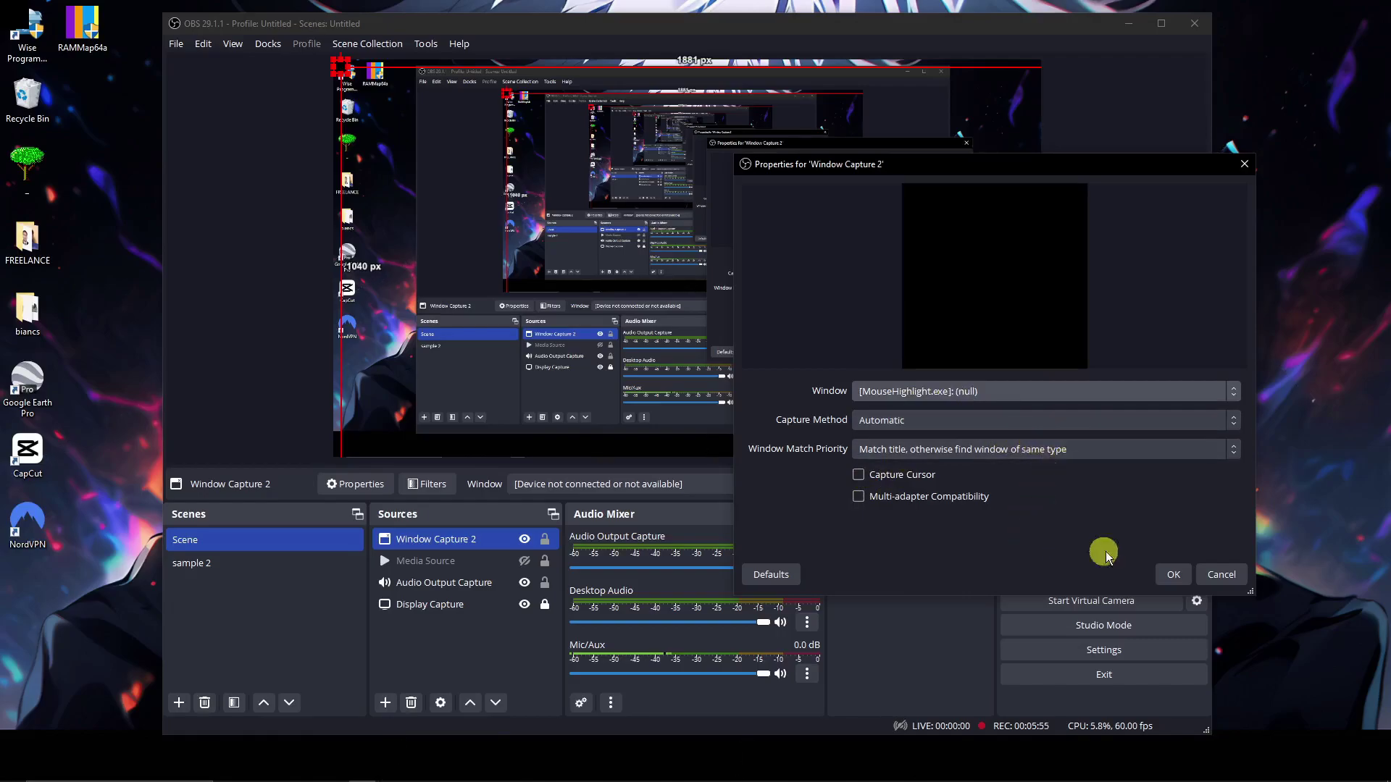
click(1243, 166)
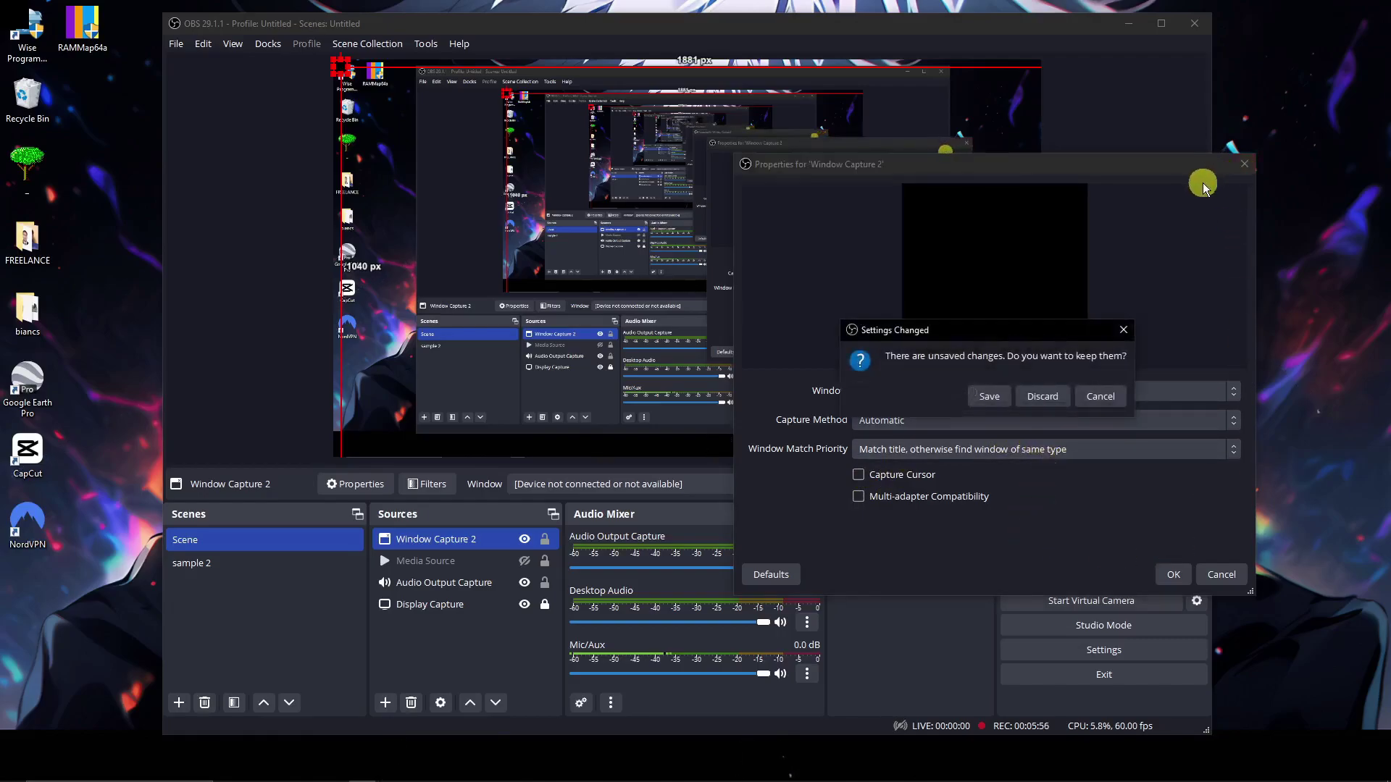
click(1041, 394)
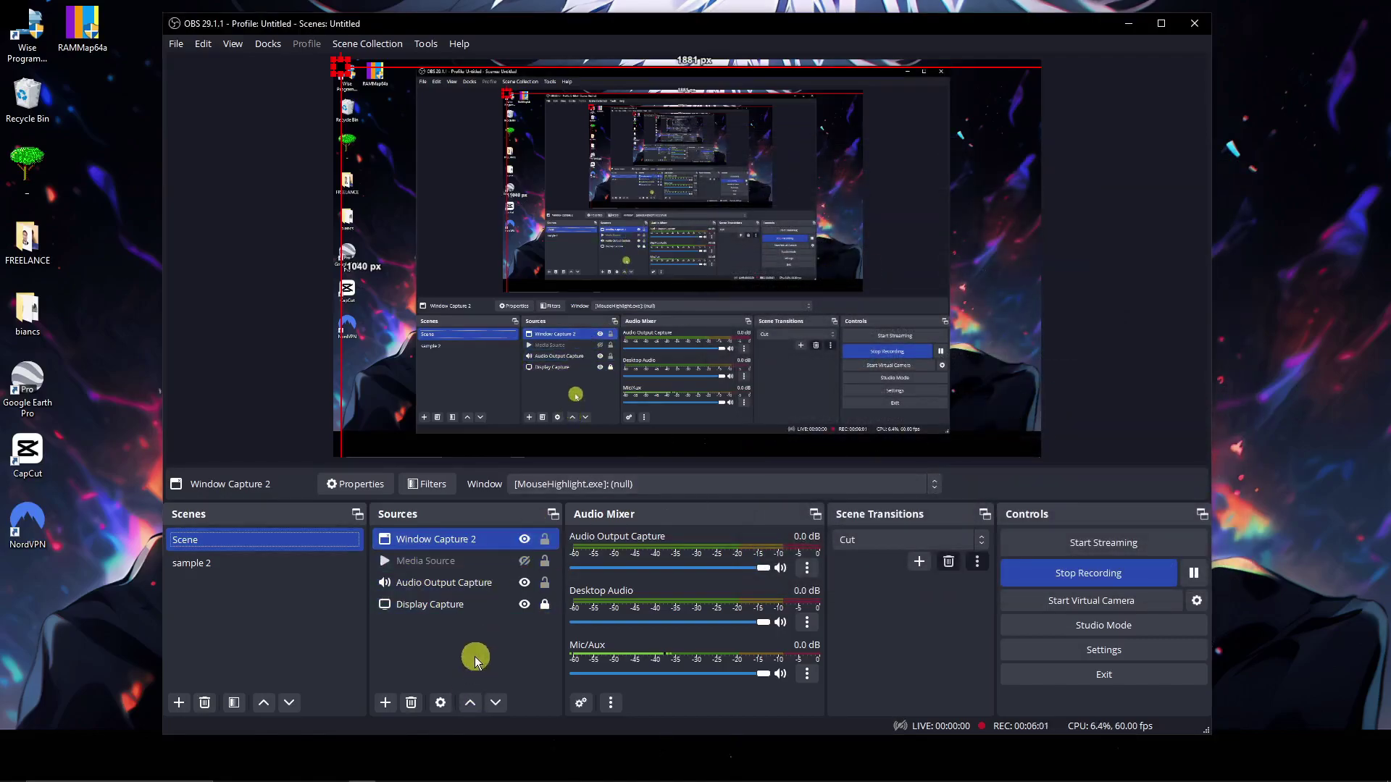
Add a new Image source to Scene
click(385, 703)
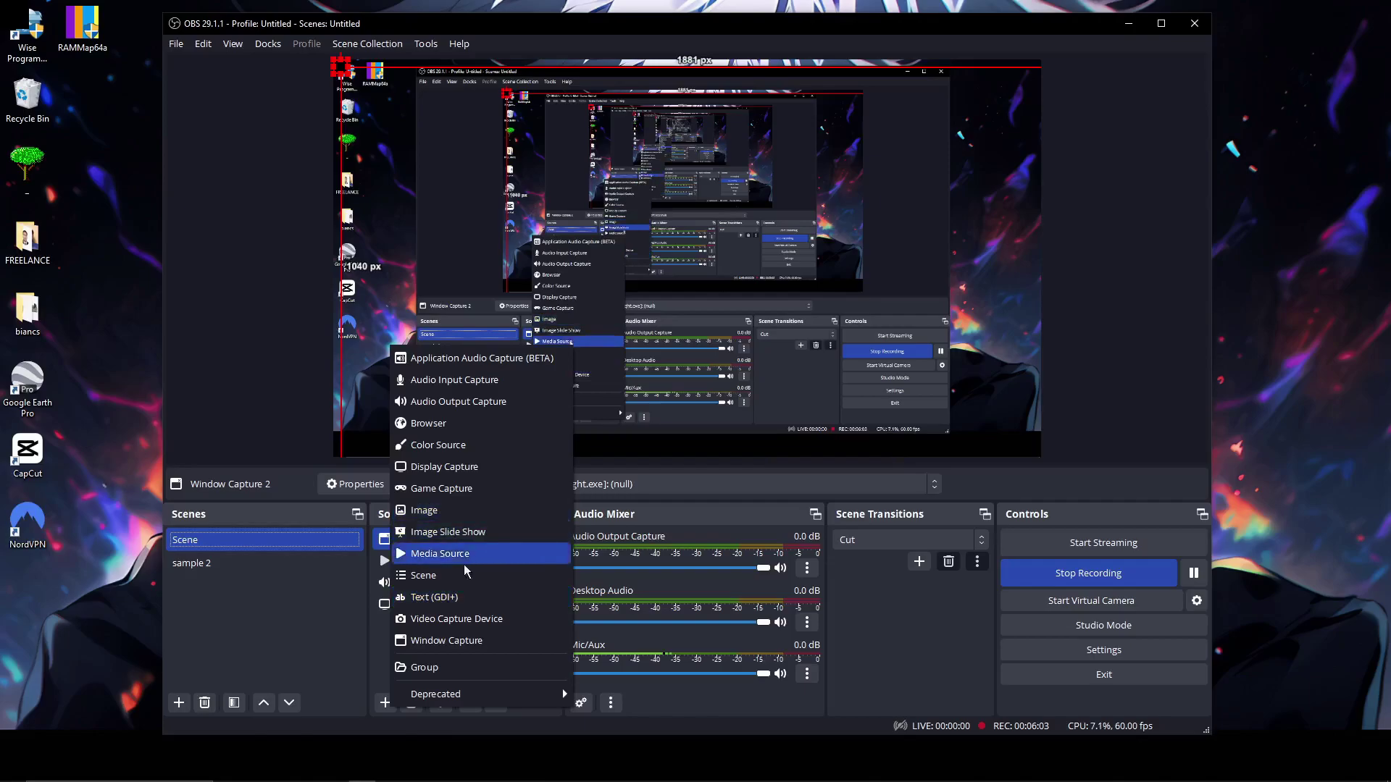
click(459, 510)
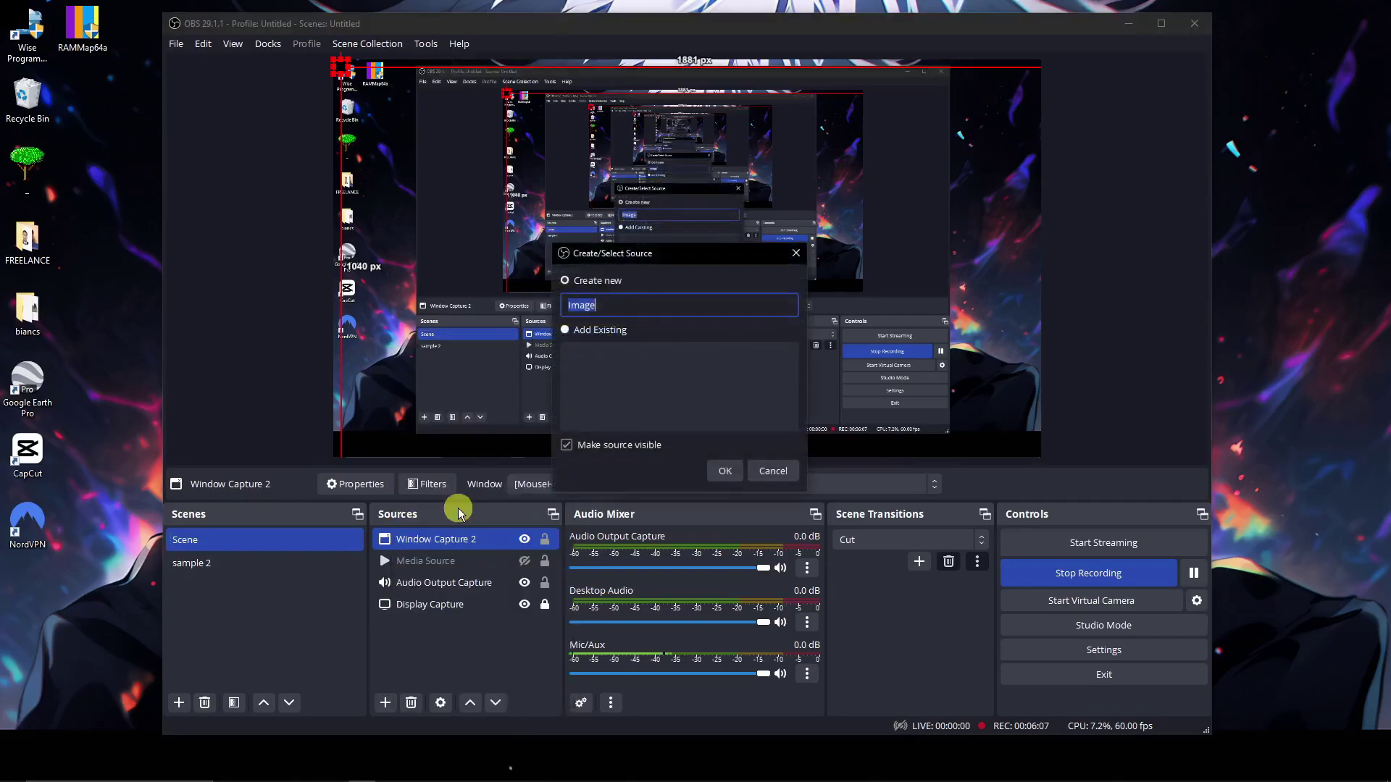
drag(690, 258, 904, 267)
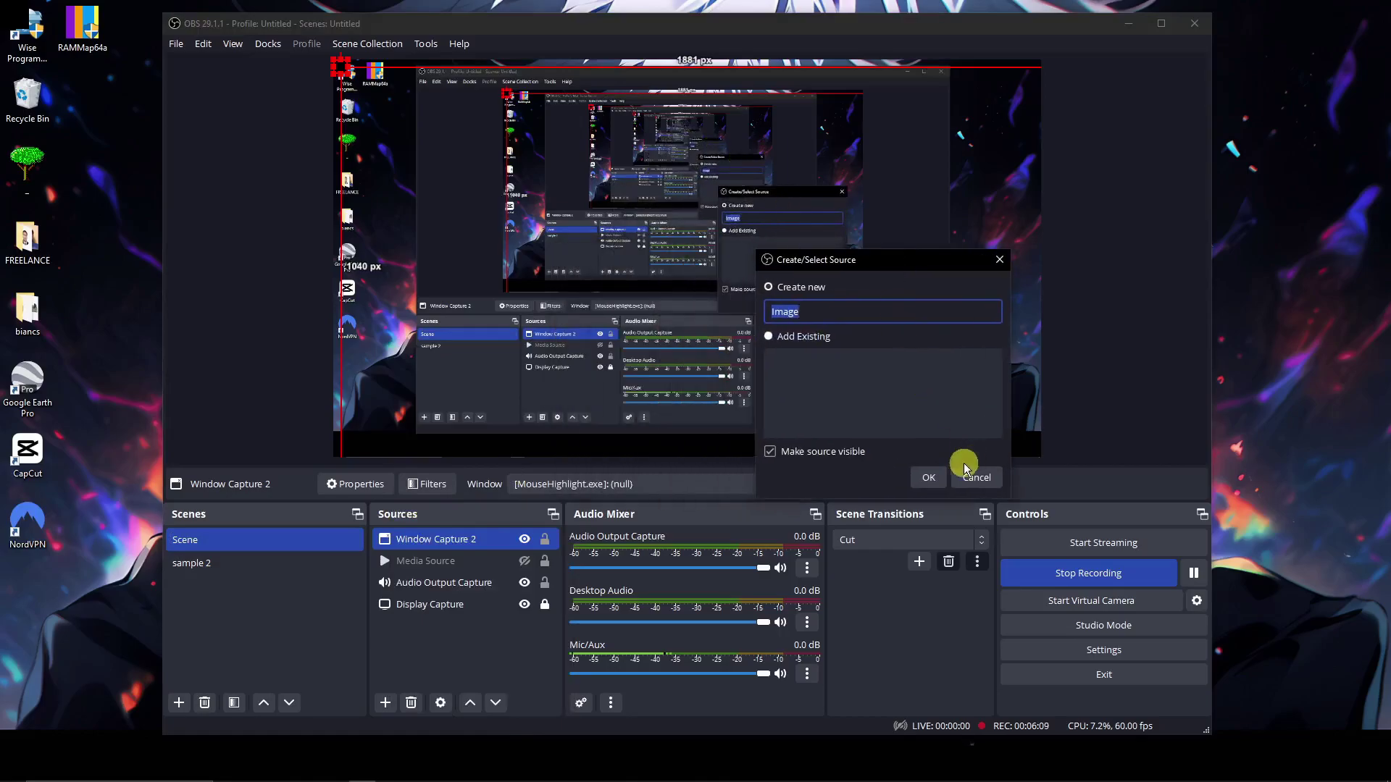
click(928, 477)
drag(744, 157, 1143, 177)
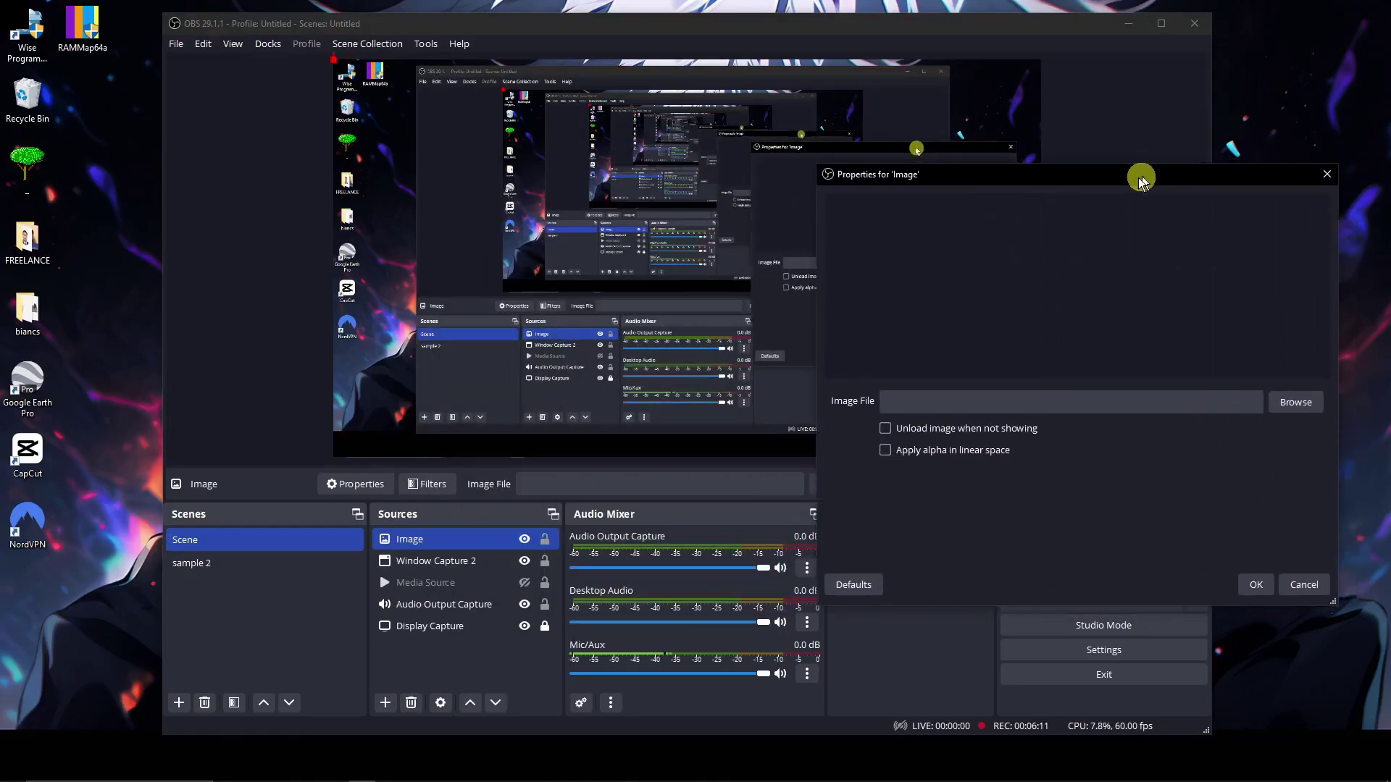
Browse the Downloads folder for a picture, clicking pexels-trace-constant-2834009
click(1283, 404)
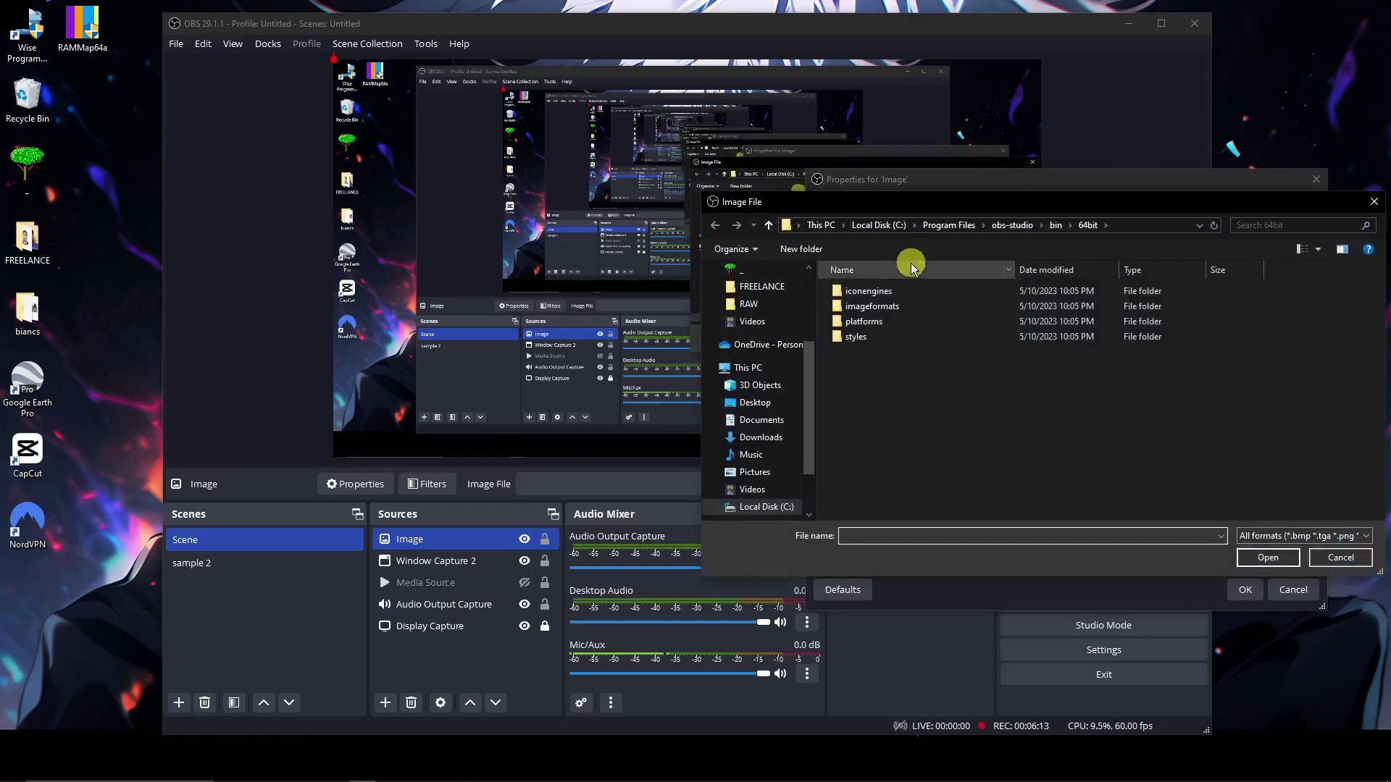
scroll(751, 351, up, 3)
click(757, 322)
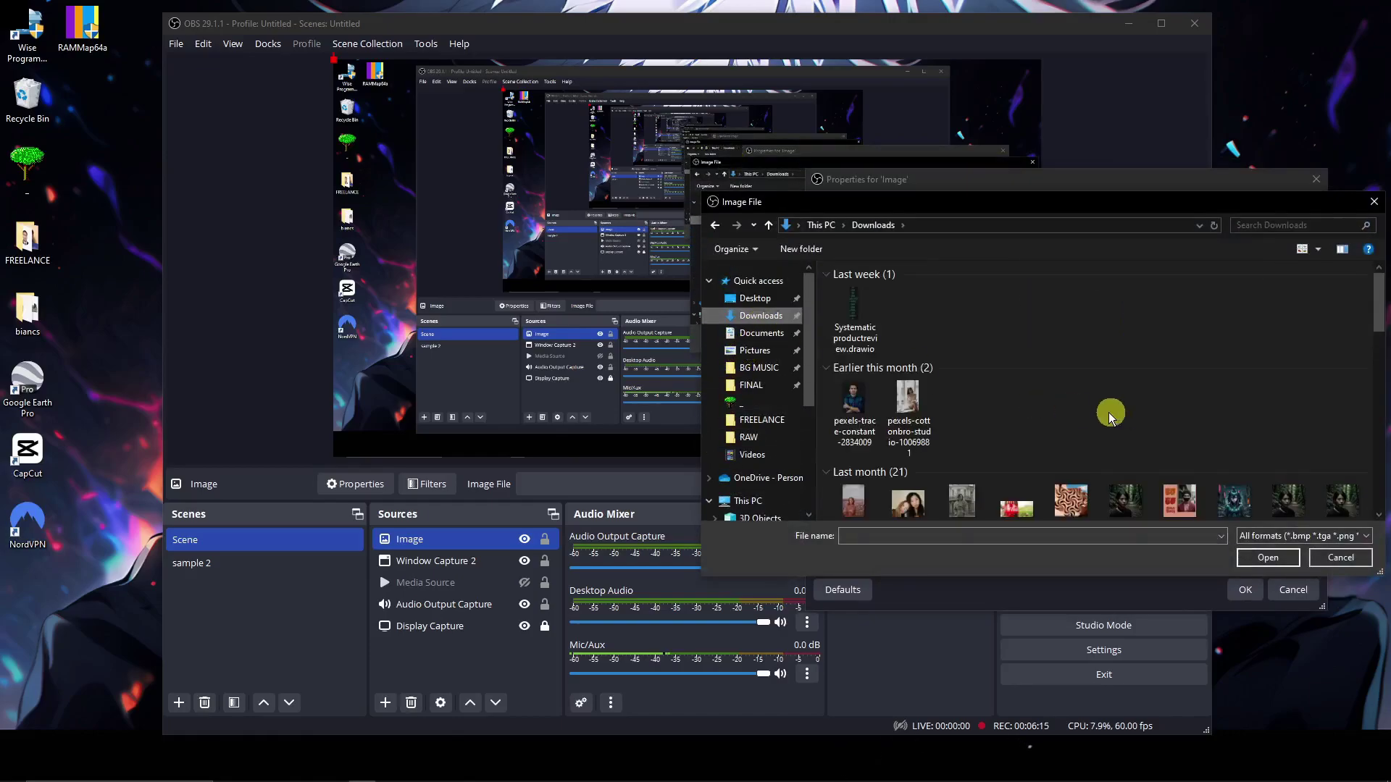
scroll(1037, 401, down, 3)
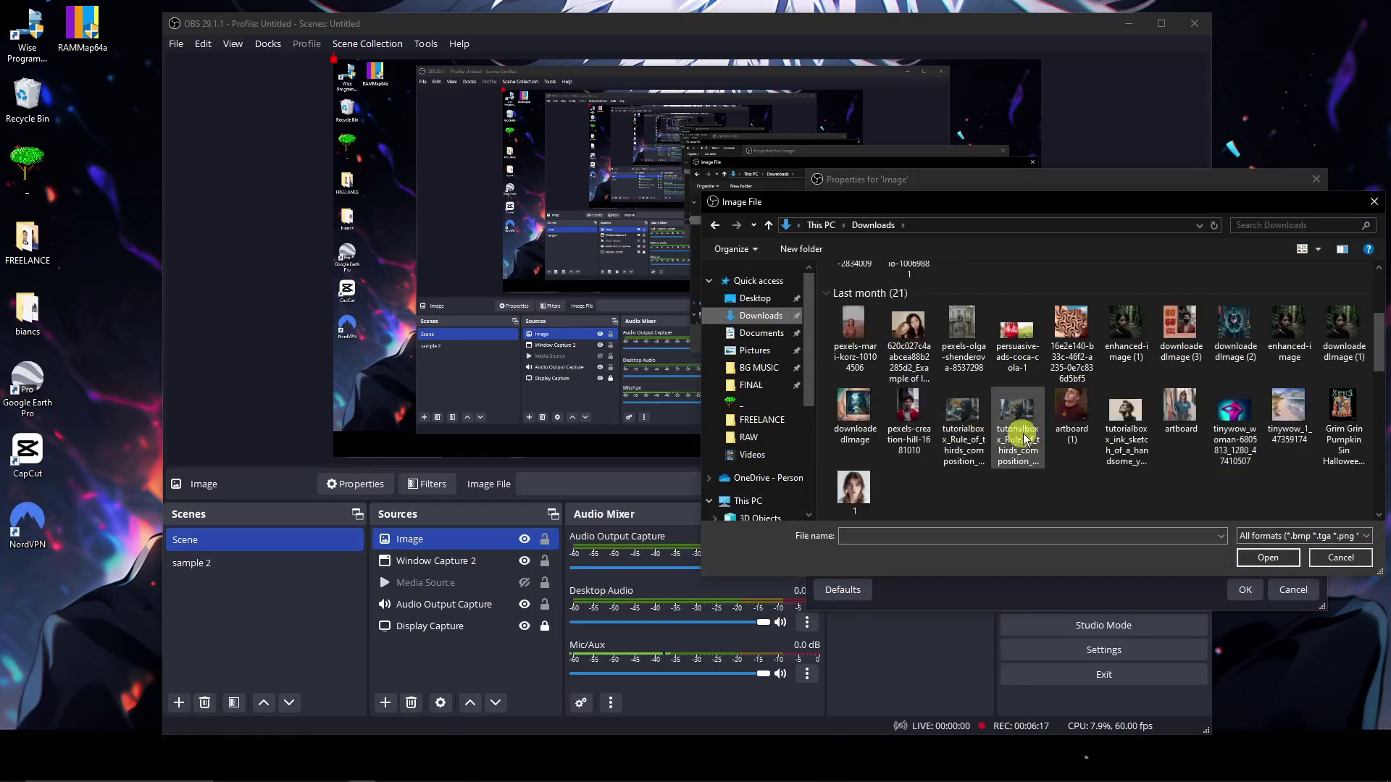
scroll(1101, 445, up, 3)
click(851, 406)
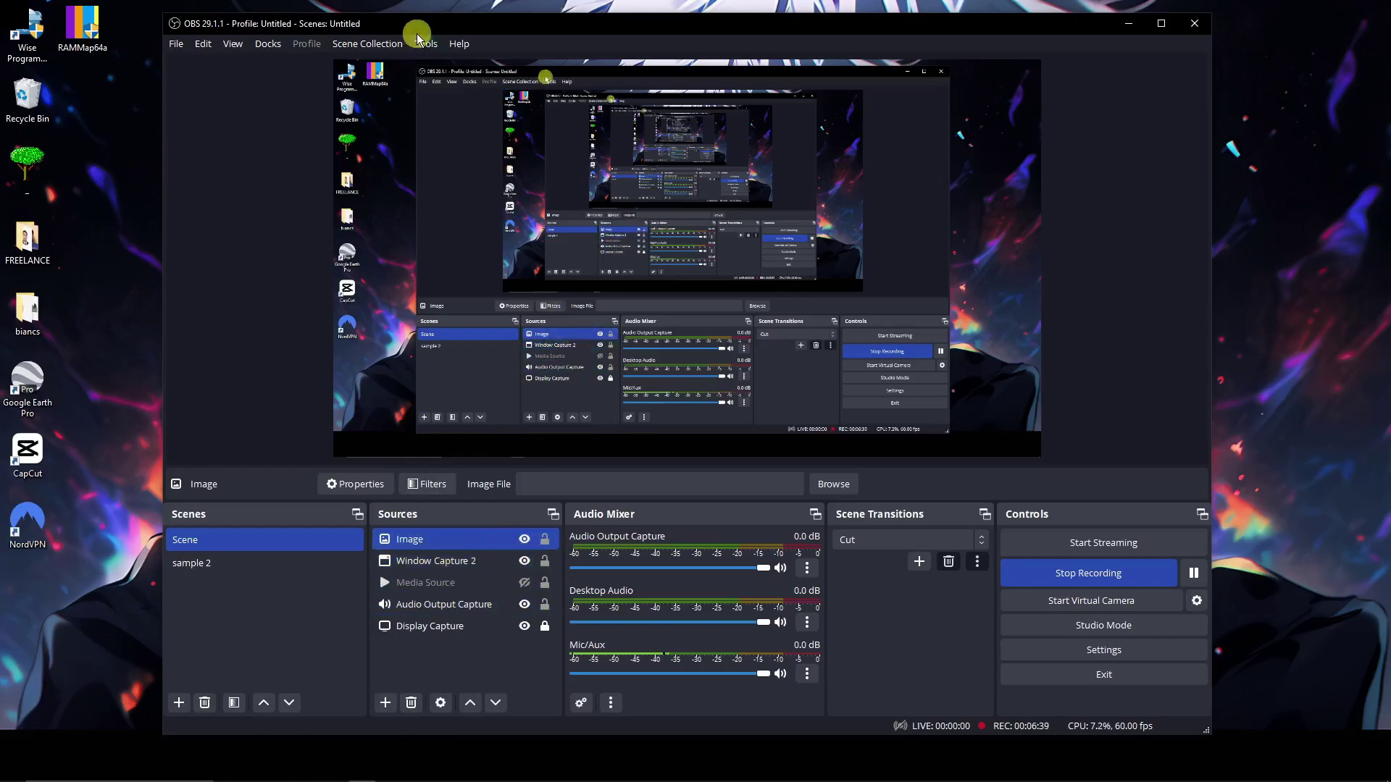
Hide the Image and Audio Output Capture sources in Scene
drag(419, 31, 483, 29)
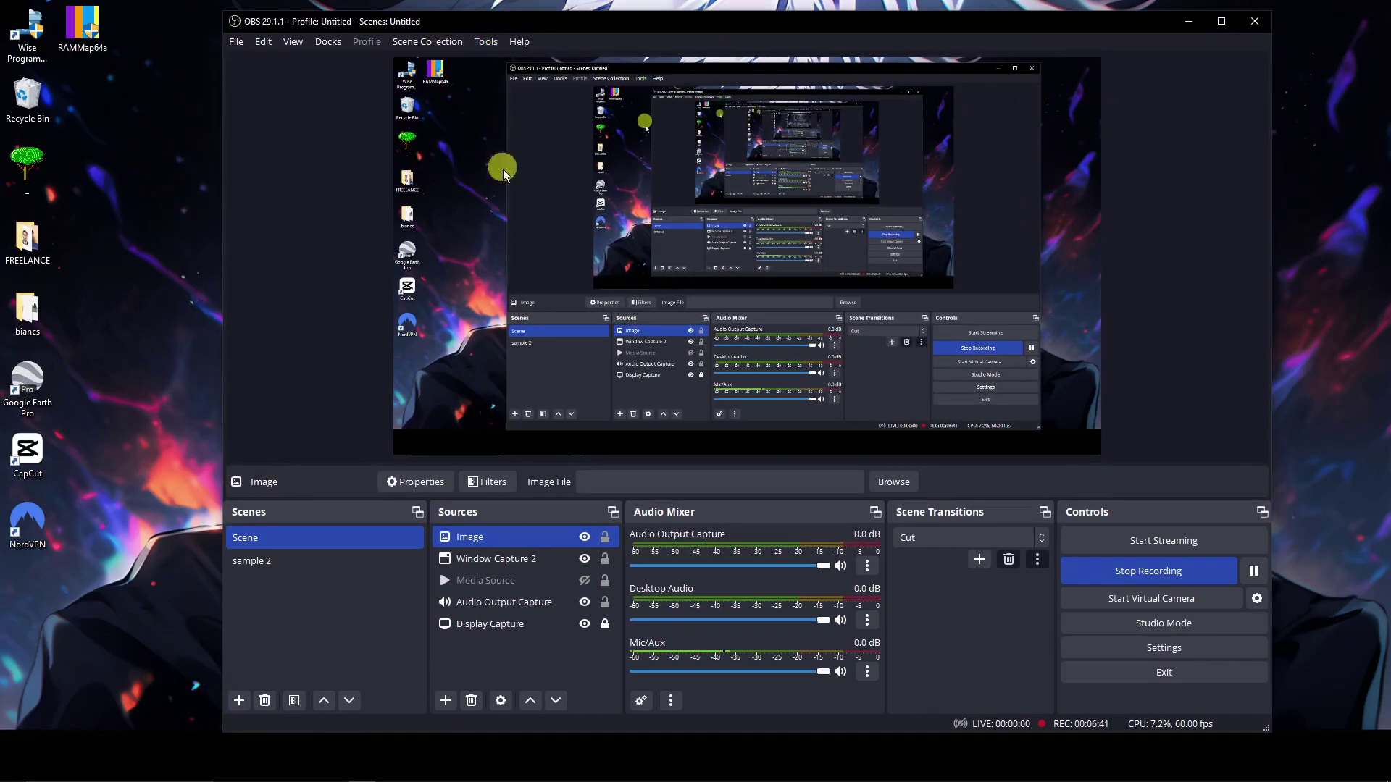
click(587, 537)
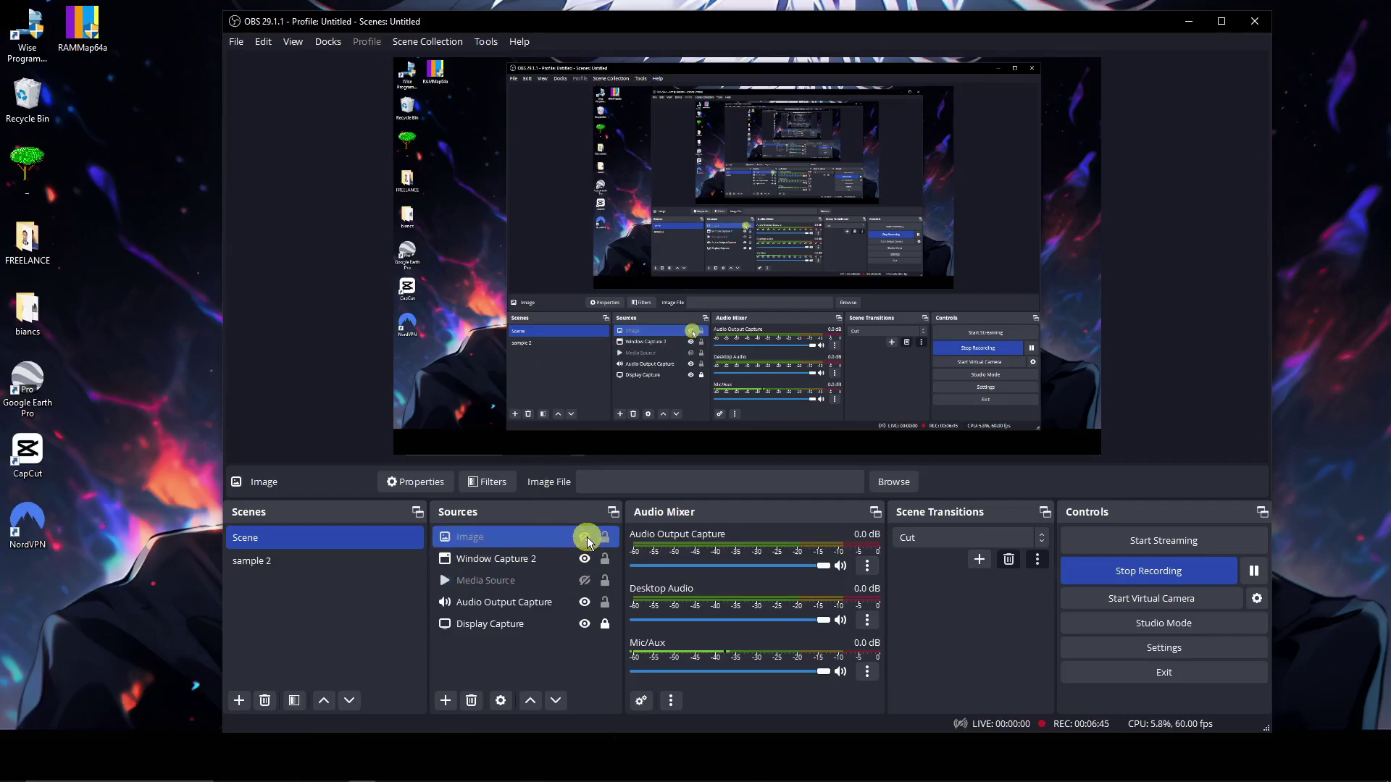
click(584, 562)
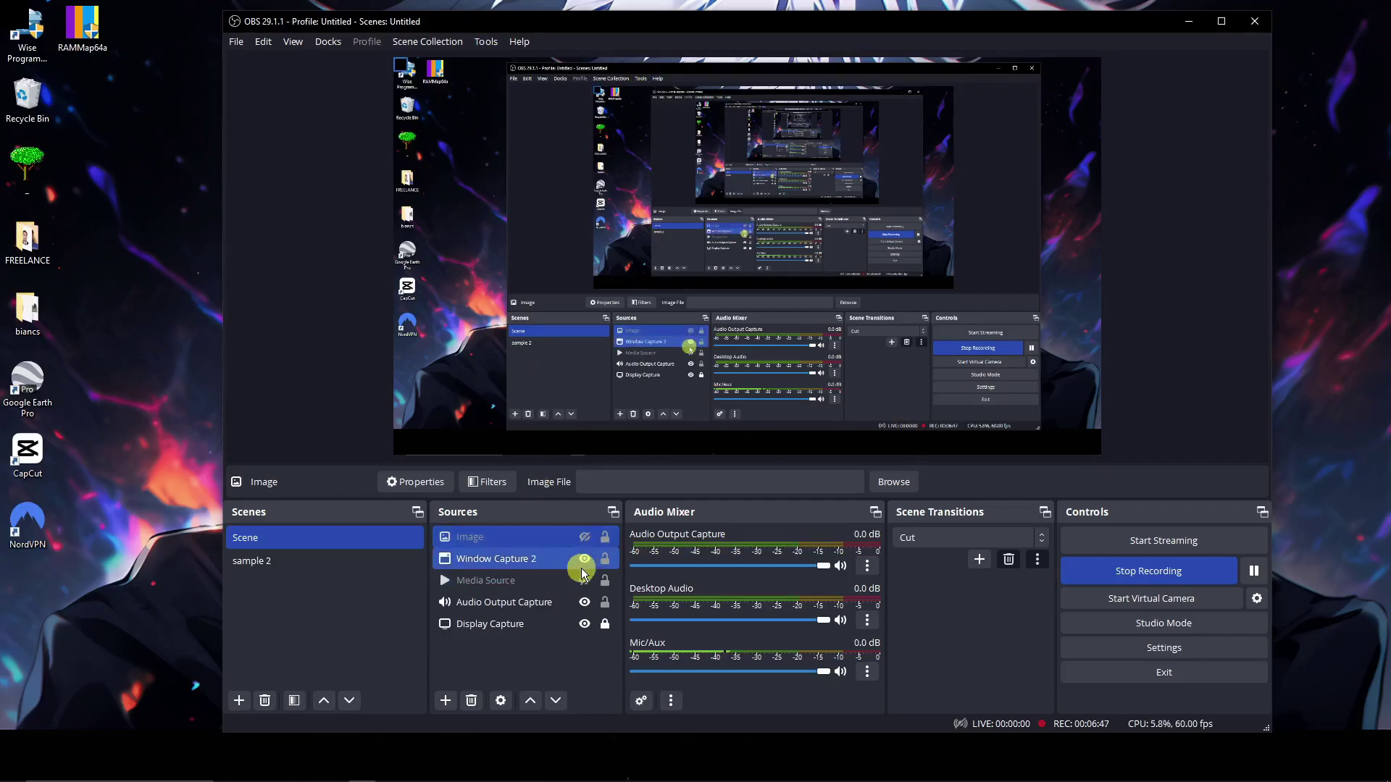
click(587, 605)
click(585, 604)
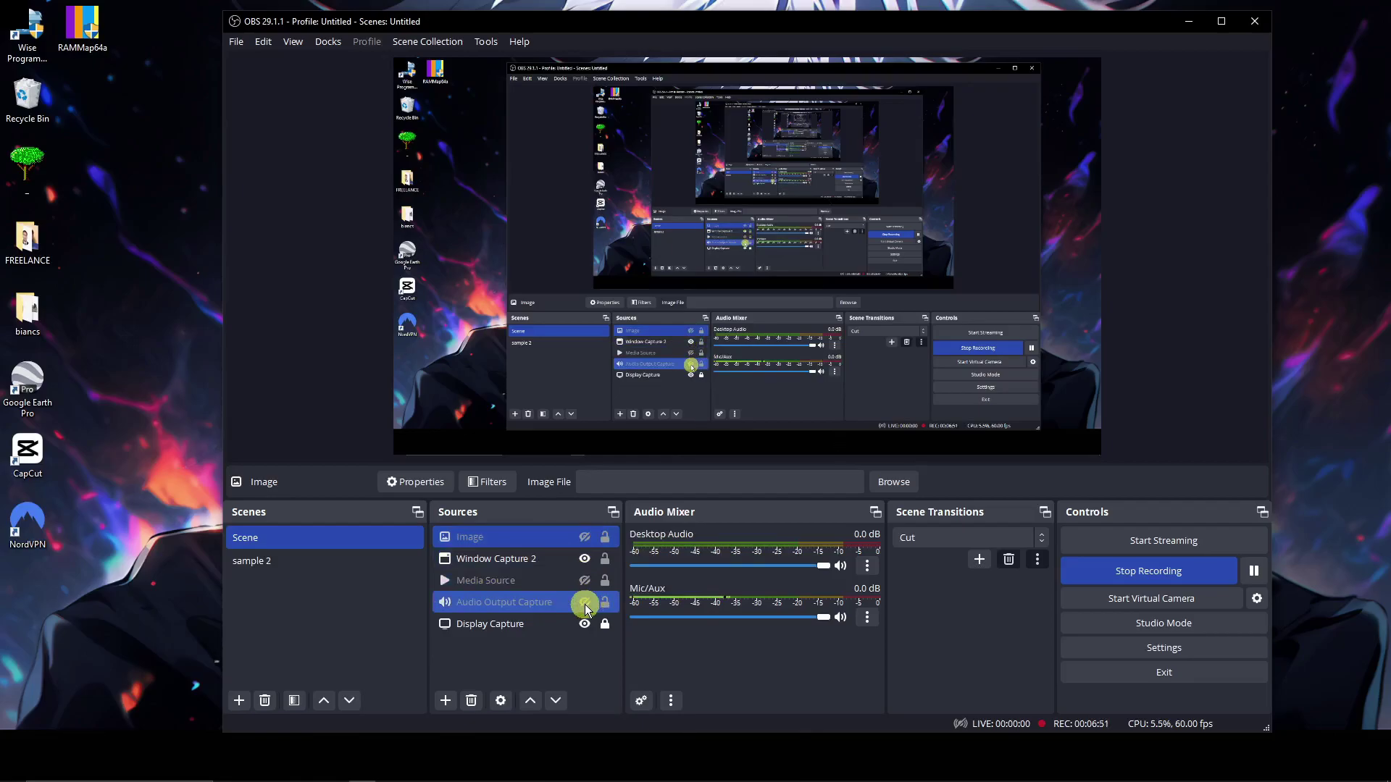
Hide Display Capture, make it visible again, and open the add-source menu
click(572, 621)
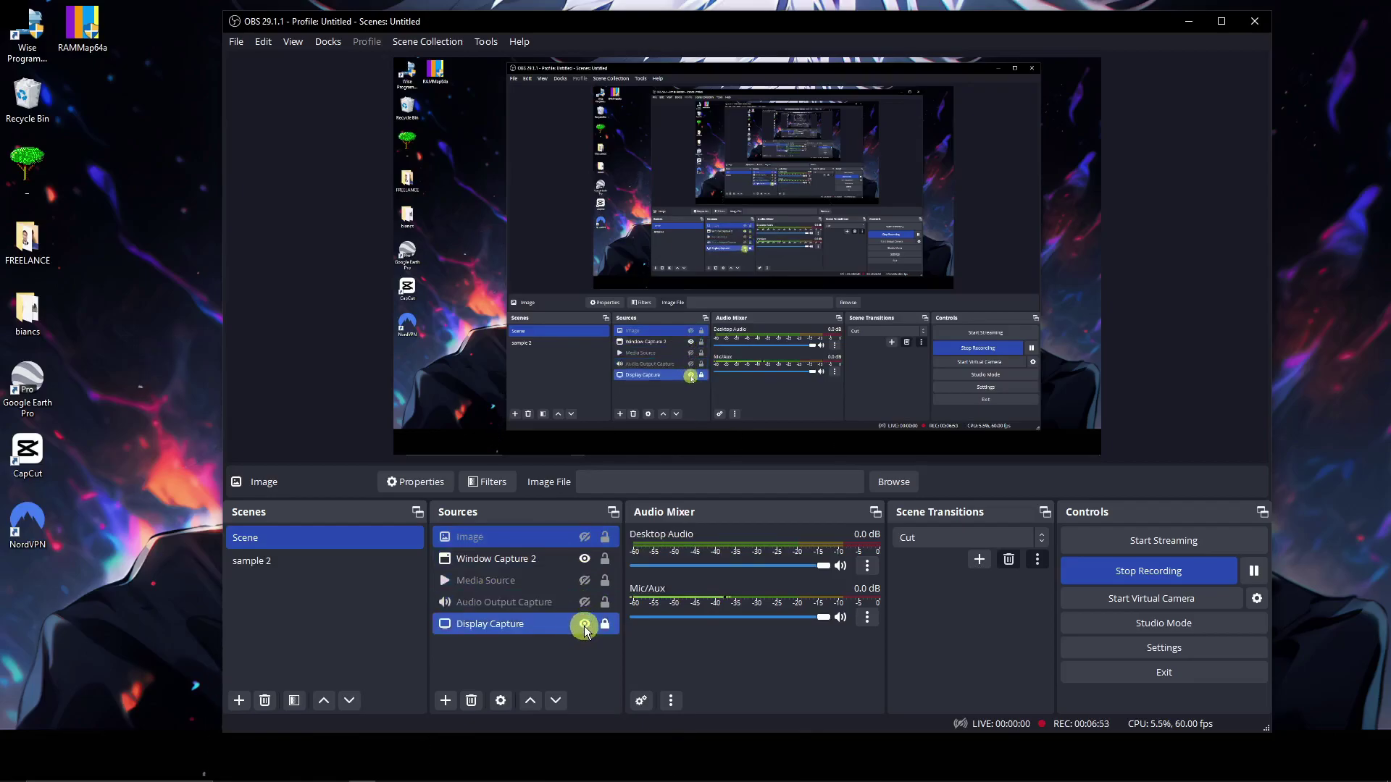
click(583, 623)
click(585, 624)
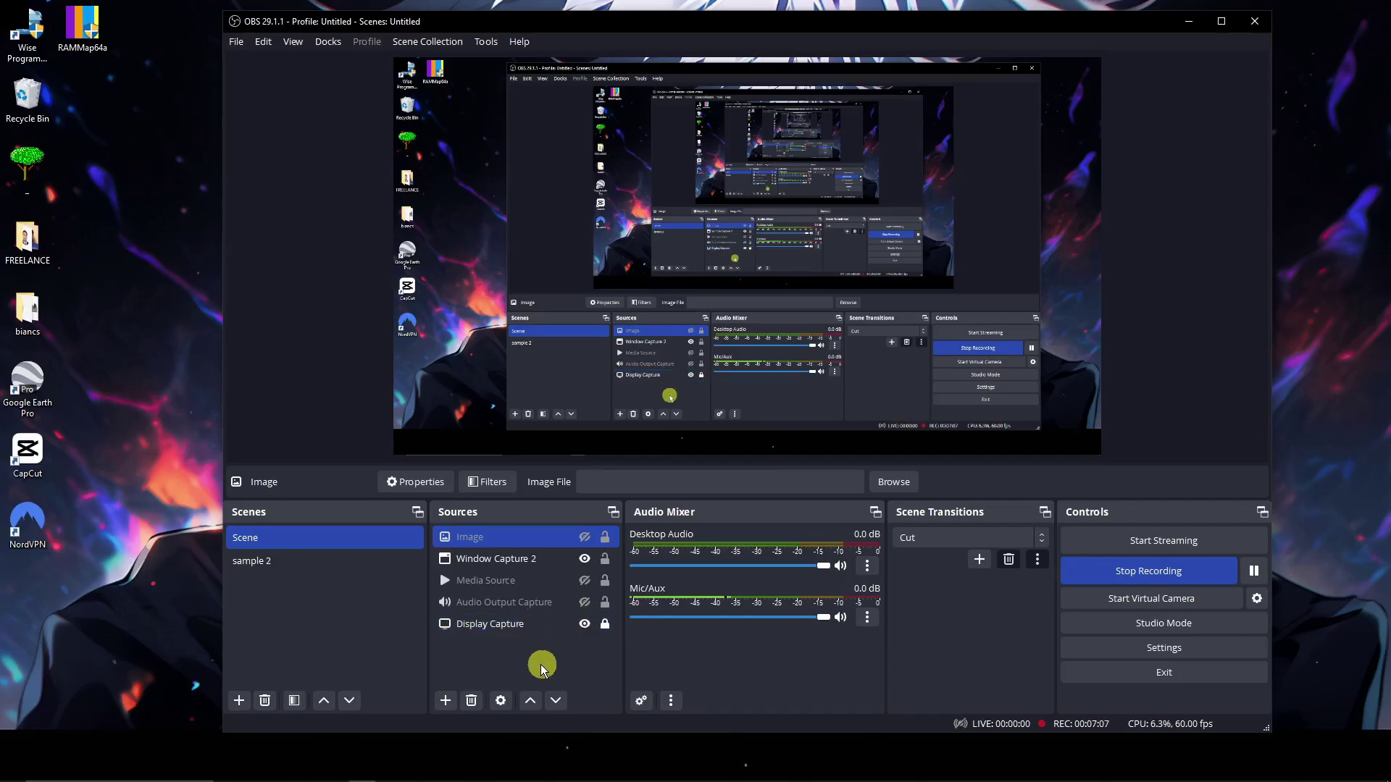
click(445, 702)
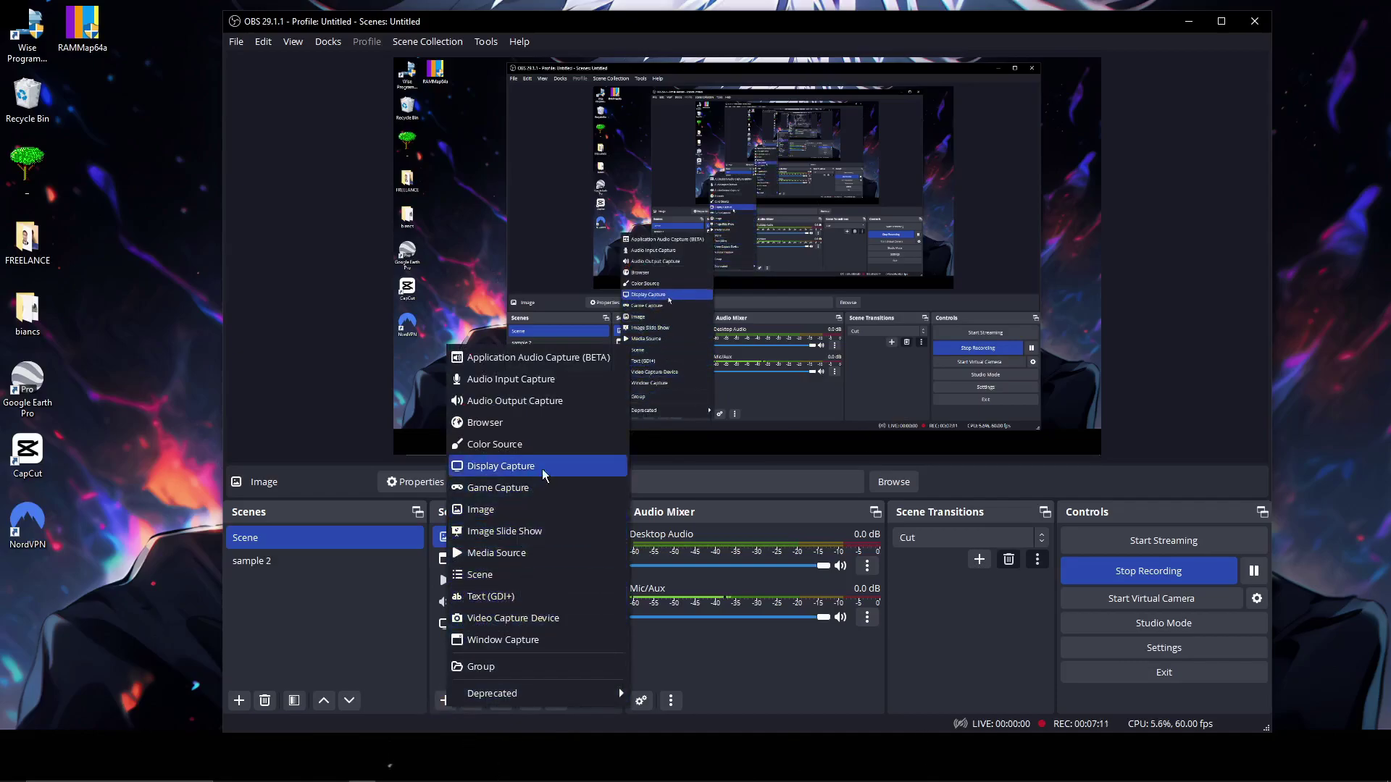
Add Media Source 2 and close its properties without choosing a local file
click(557, 553)
click(788, 468)
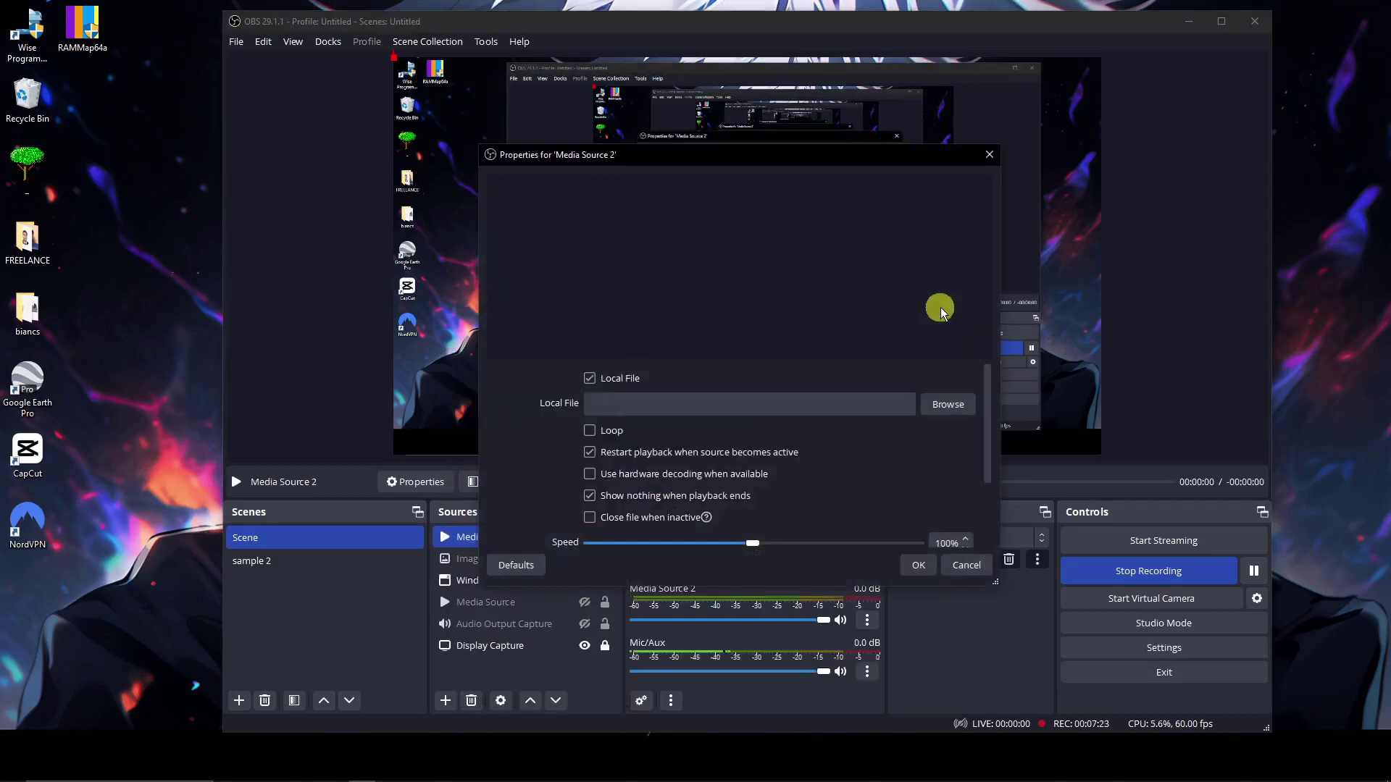
drag(764, 155, 1090, 114)
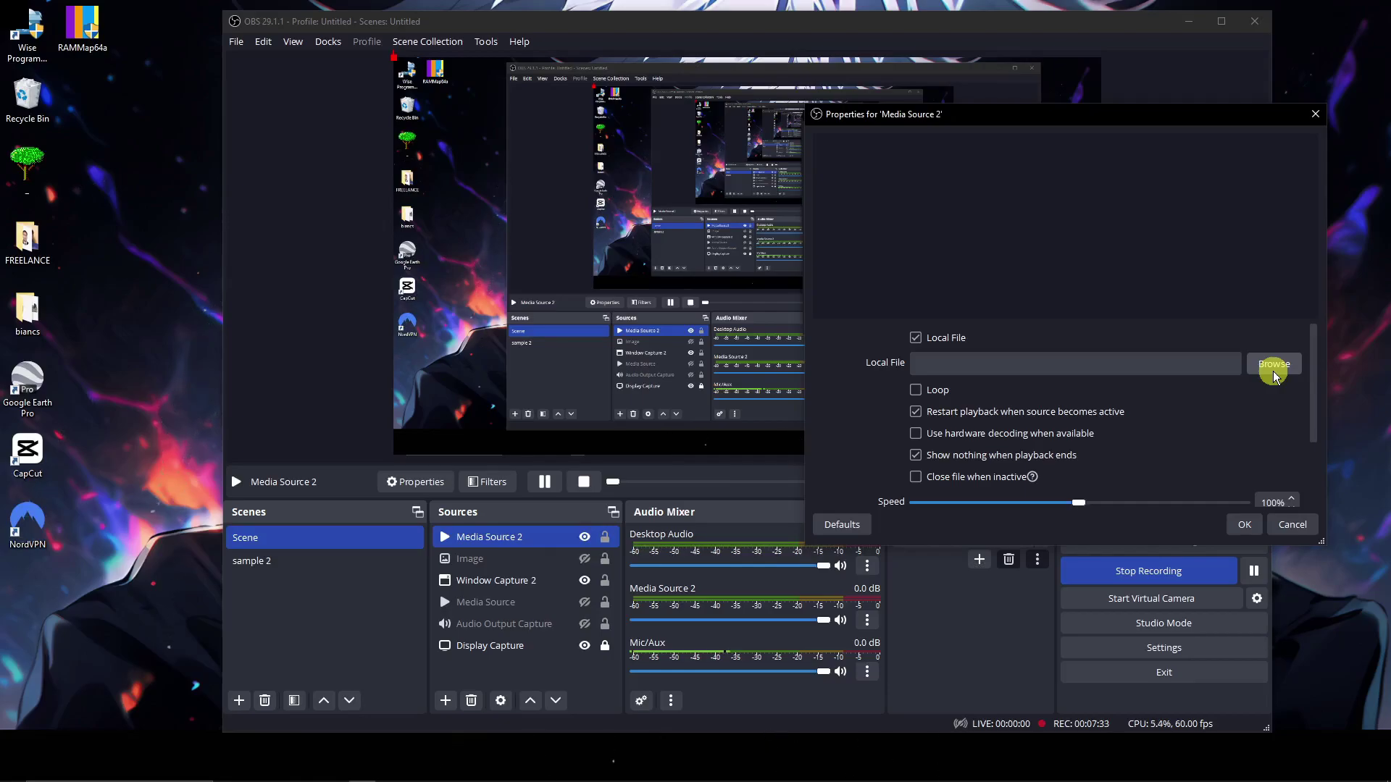
drag(1115, 118, 1076, 150)
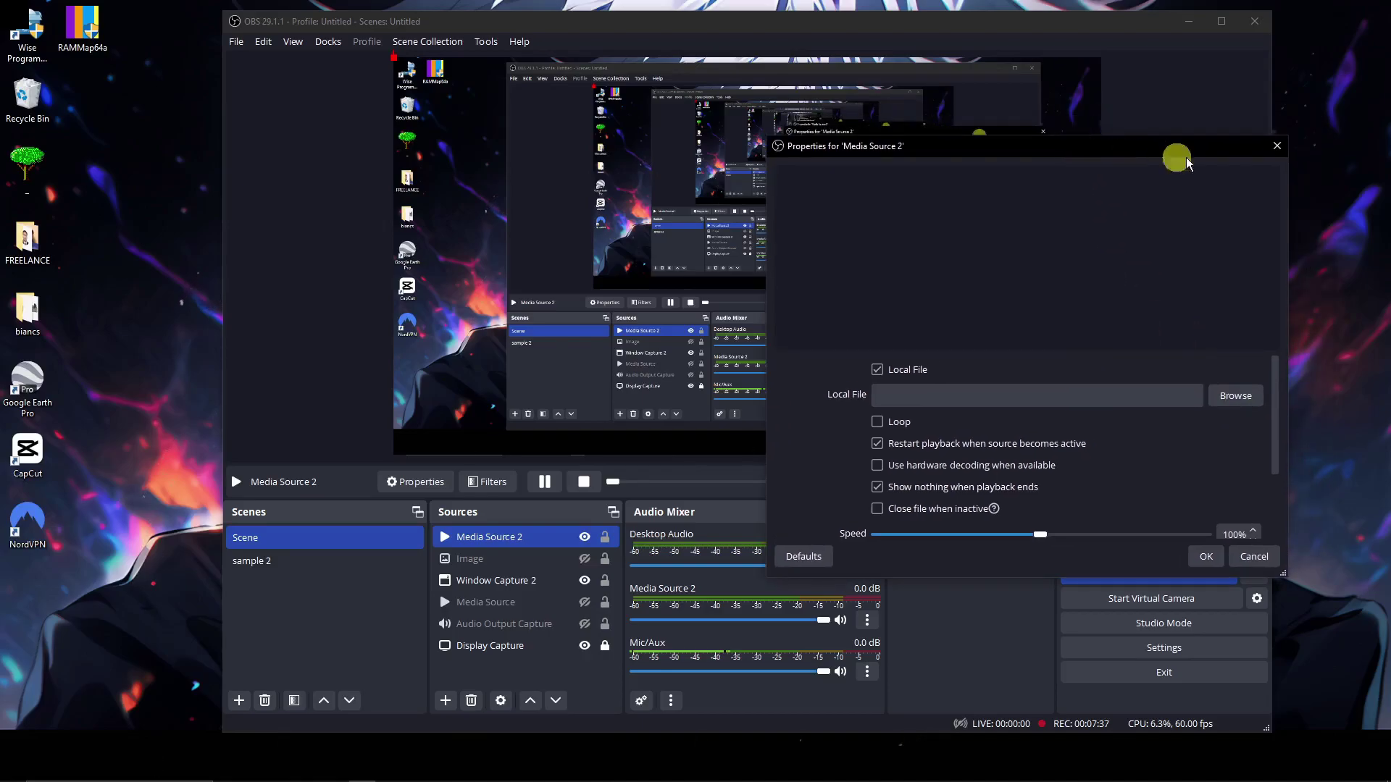
click(1277, 145)
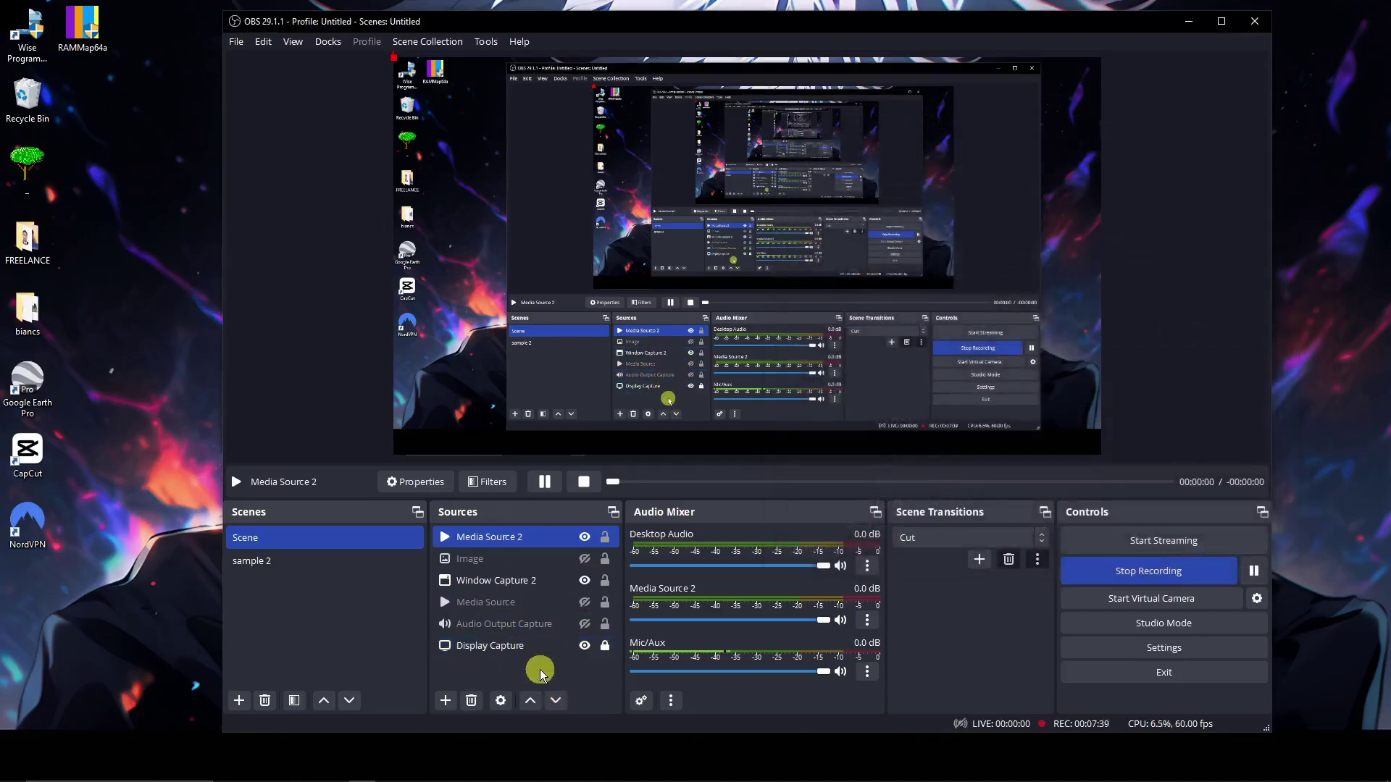
click(447, 701)
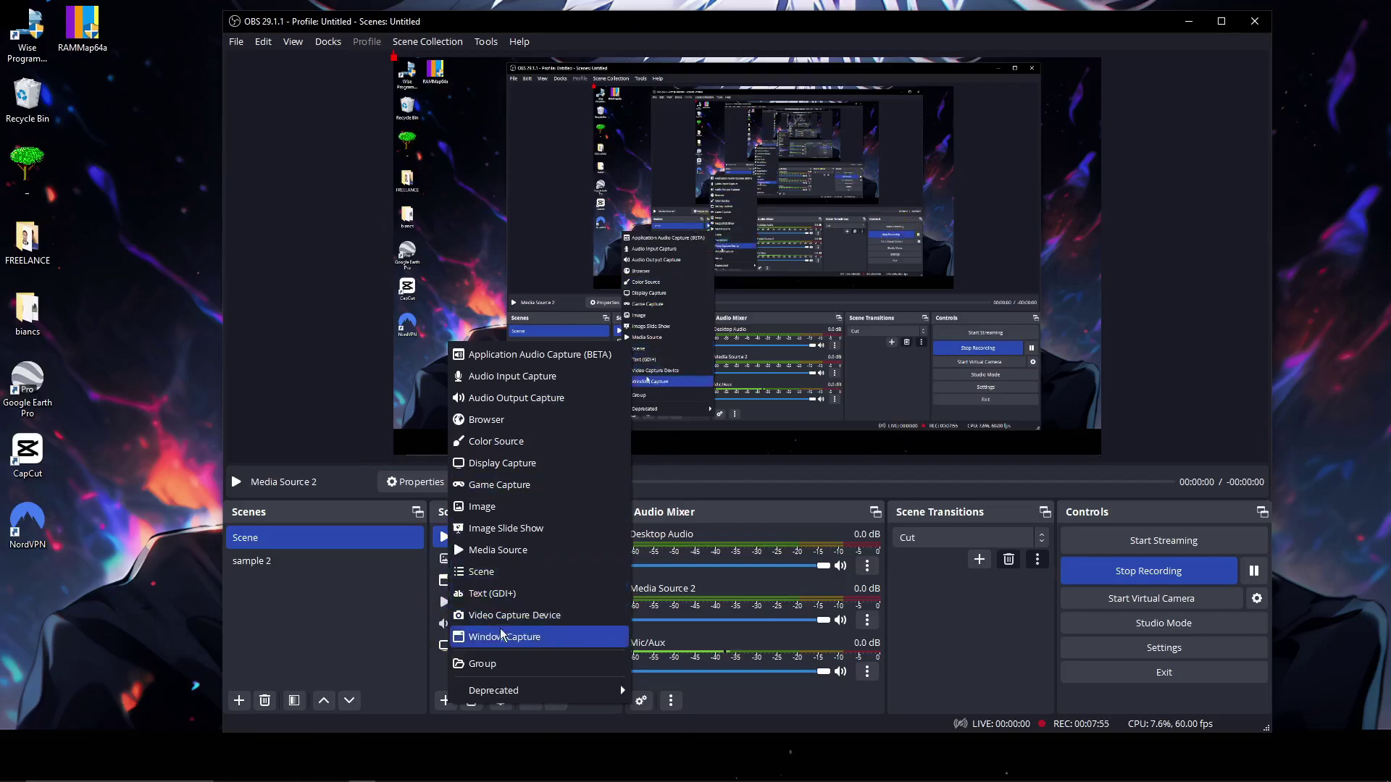
click(536, 615)
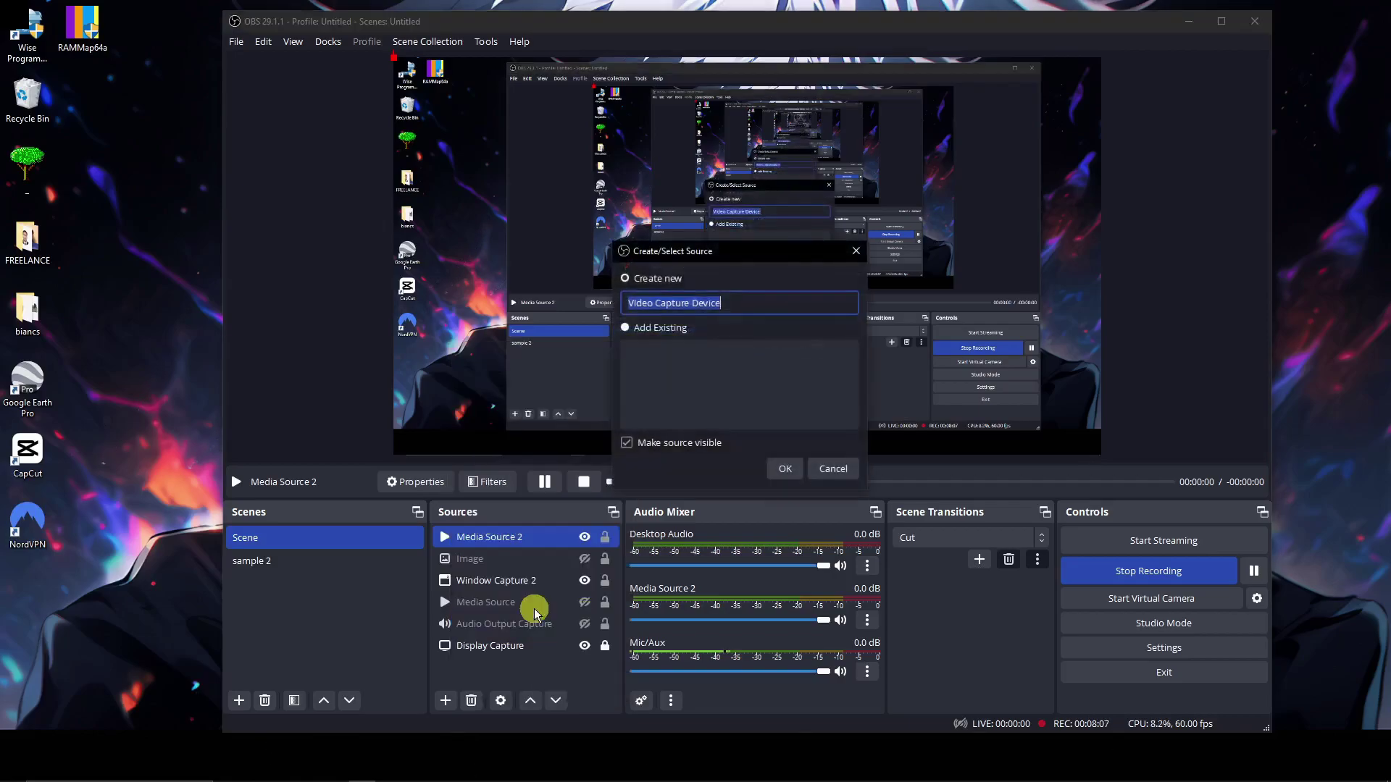
drag(754, 255, 1083, 266)
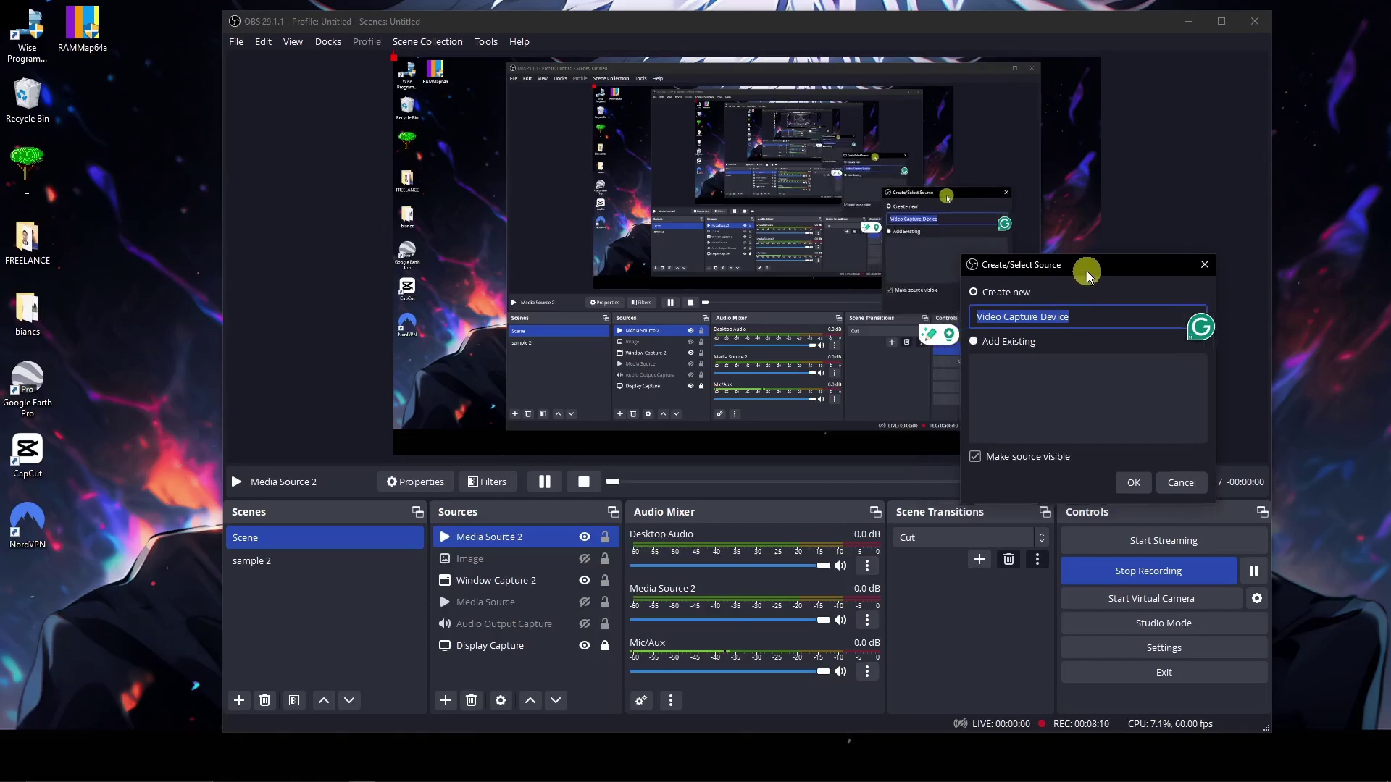
click(1205, 269)
click(558, 655)
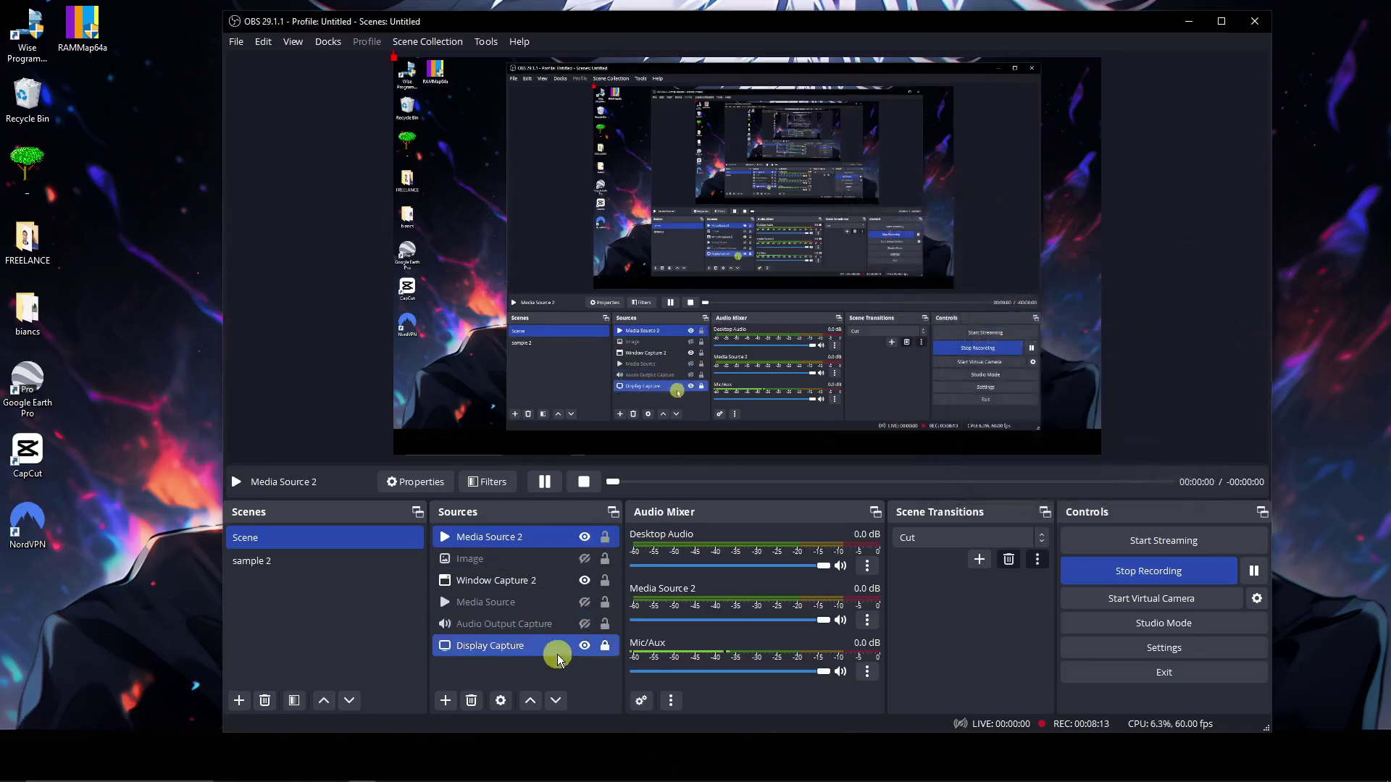
ctrl+click(558, 656)
click(547, 668)
click(363, 562)
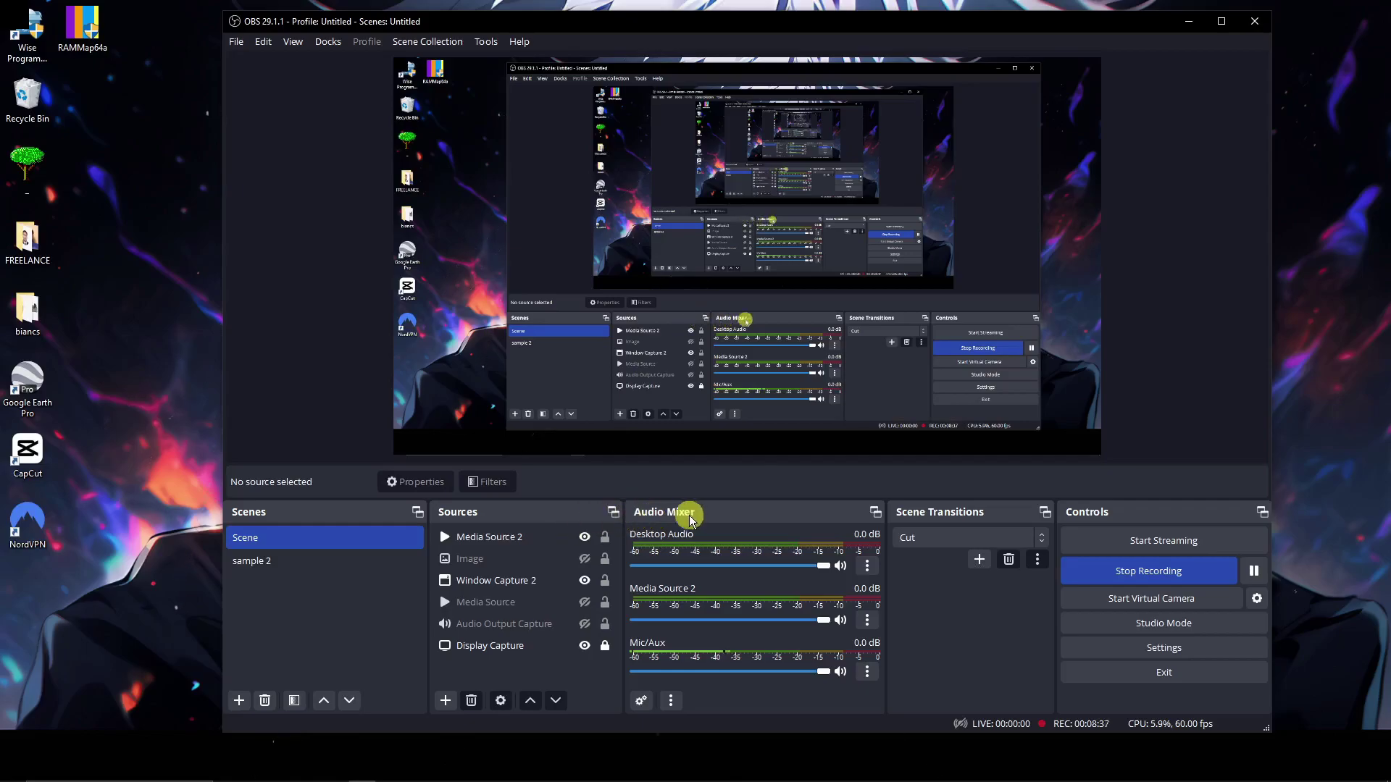
drag(921, 21, 849, 12)
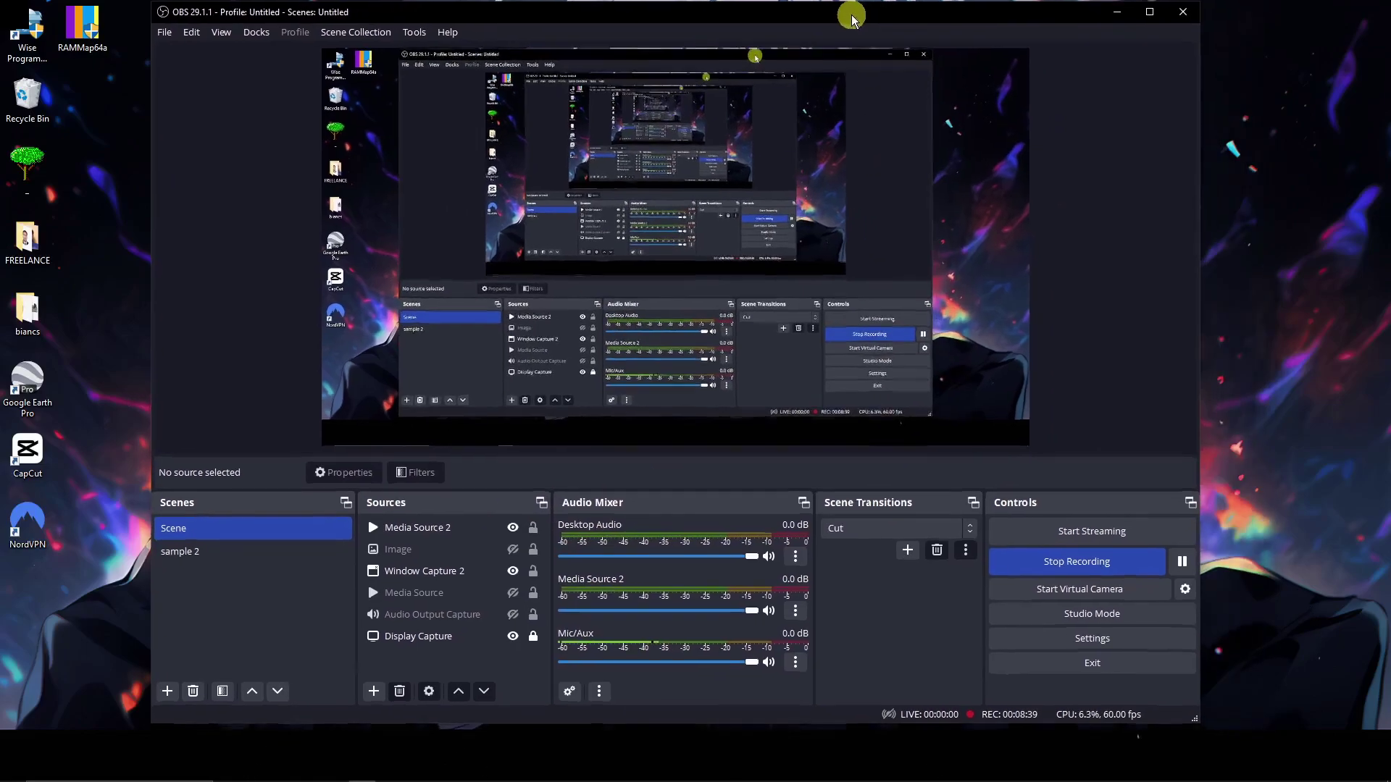
click(598, 691)
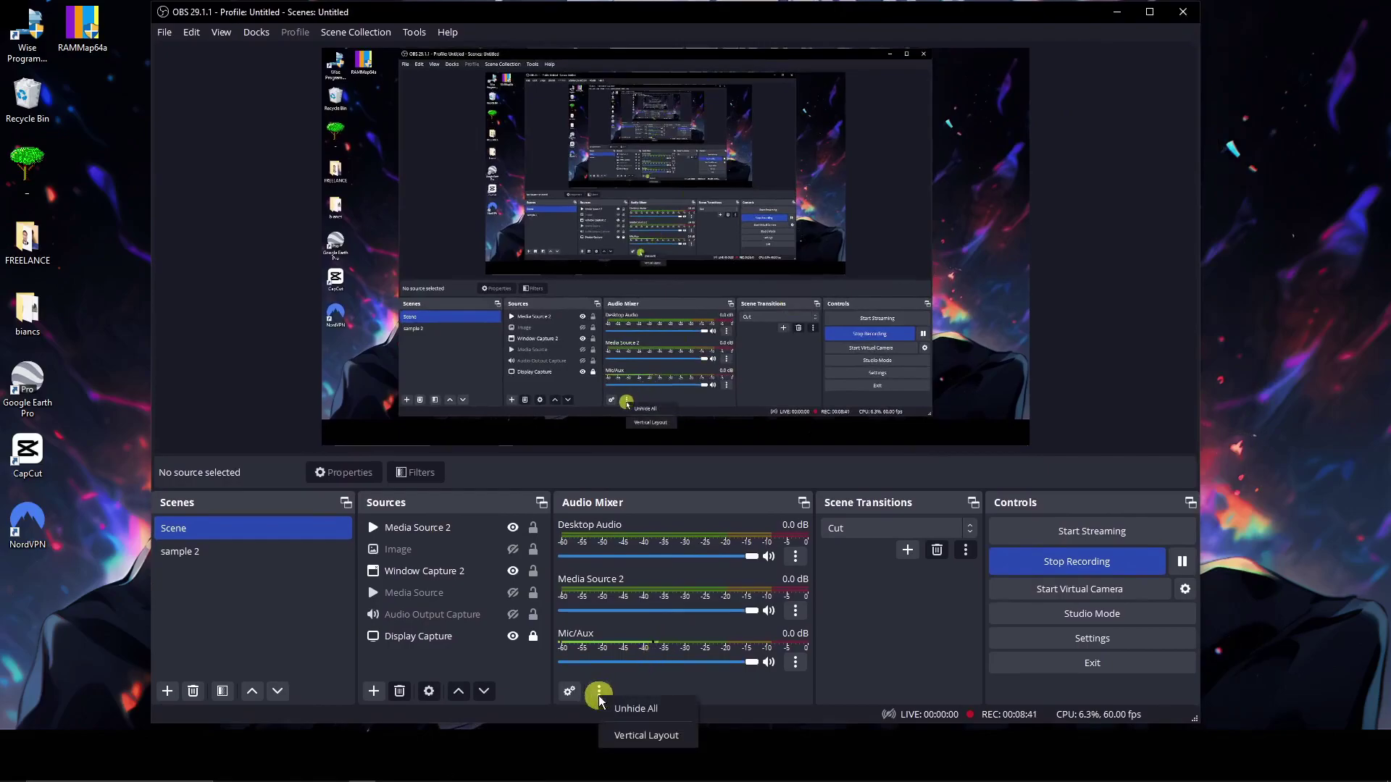
click(627, 686)
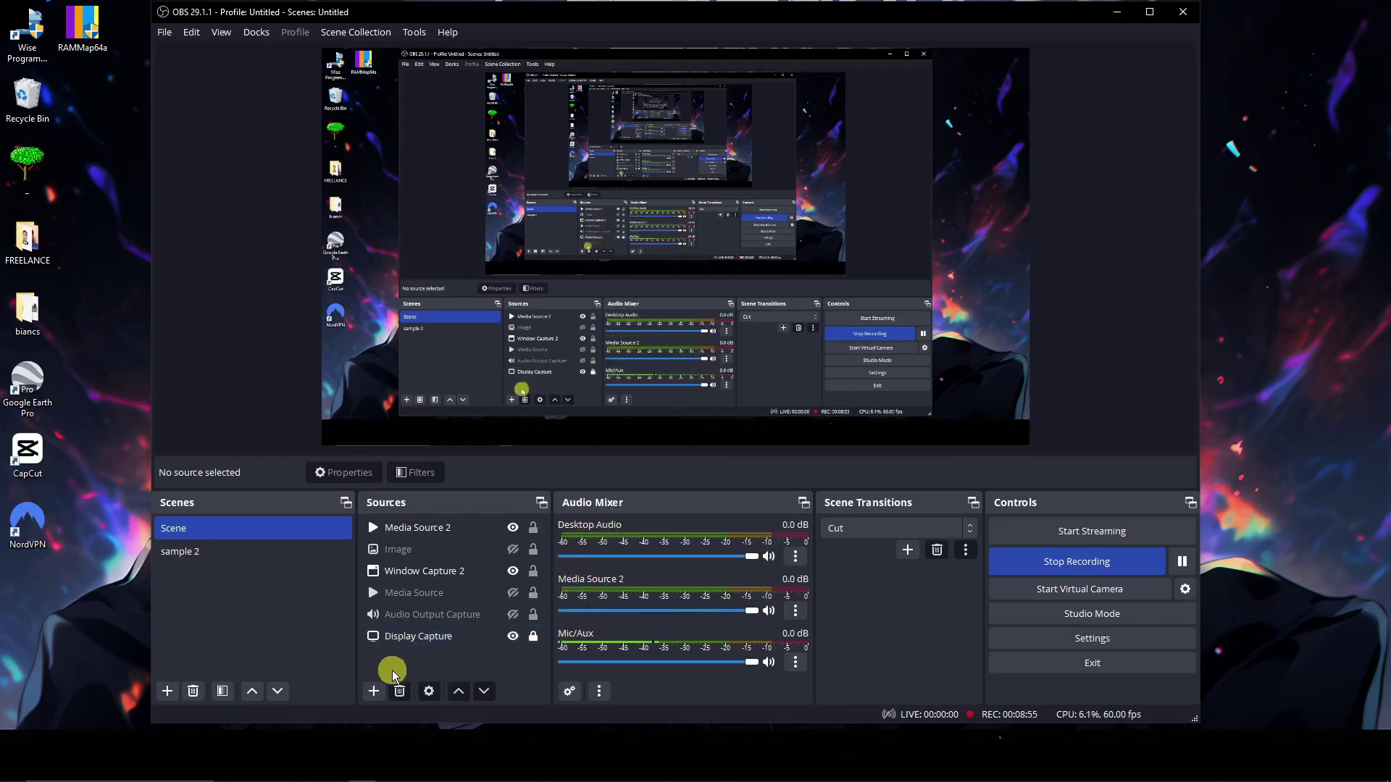
Add a Game Capture source with Mode kept at capture any fullscreen application
click(373, 691)
click(441, 484)
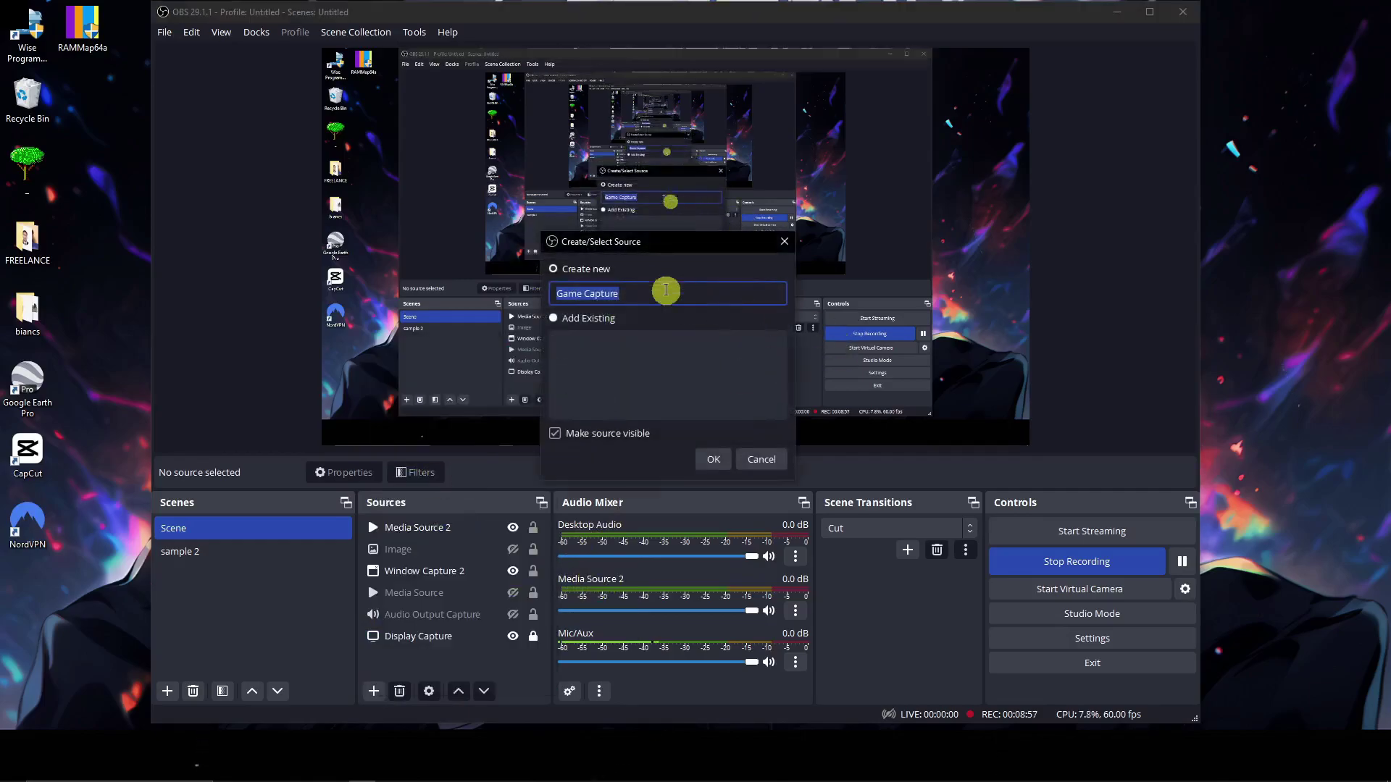
click(713, 457)
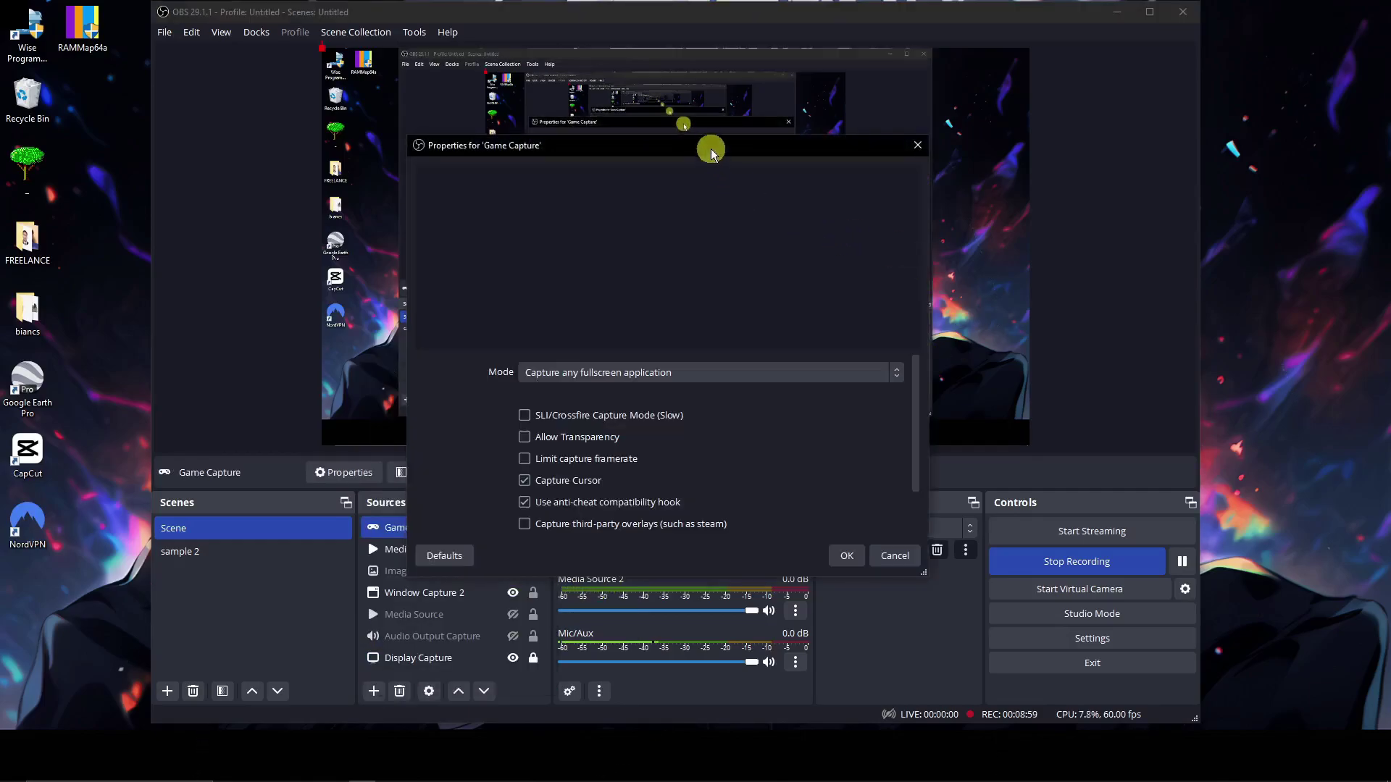
drag(708, 145, 1008, 206)
click(998, 433)
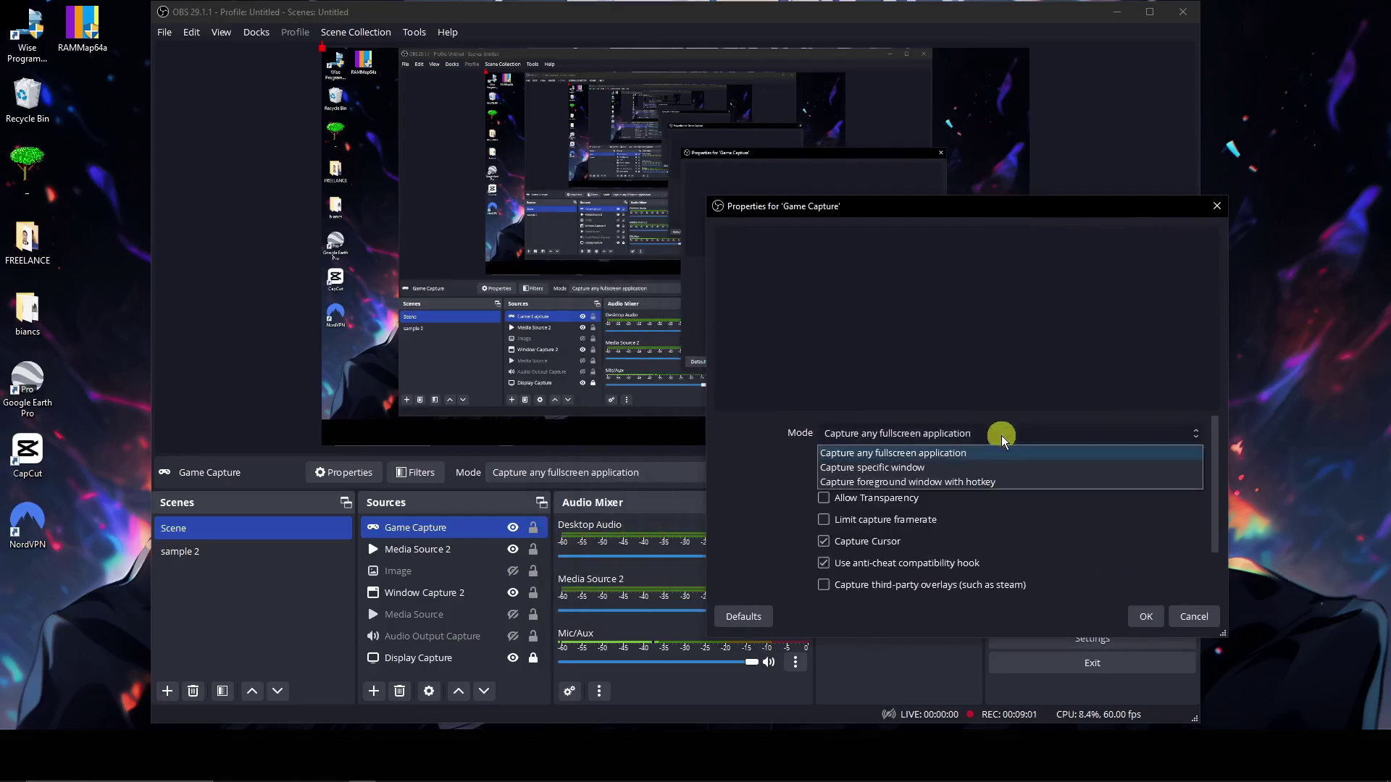
click(1001, 436)
click(1217, 206)
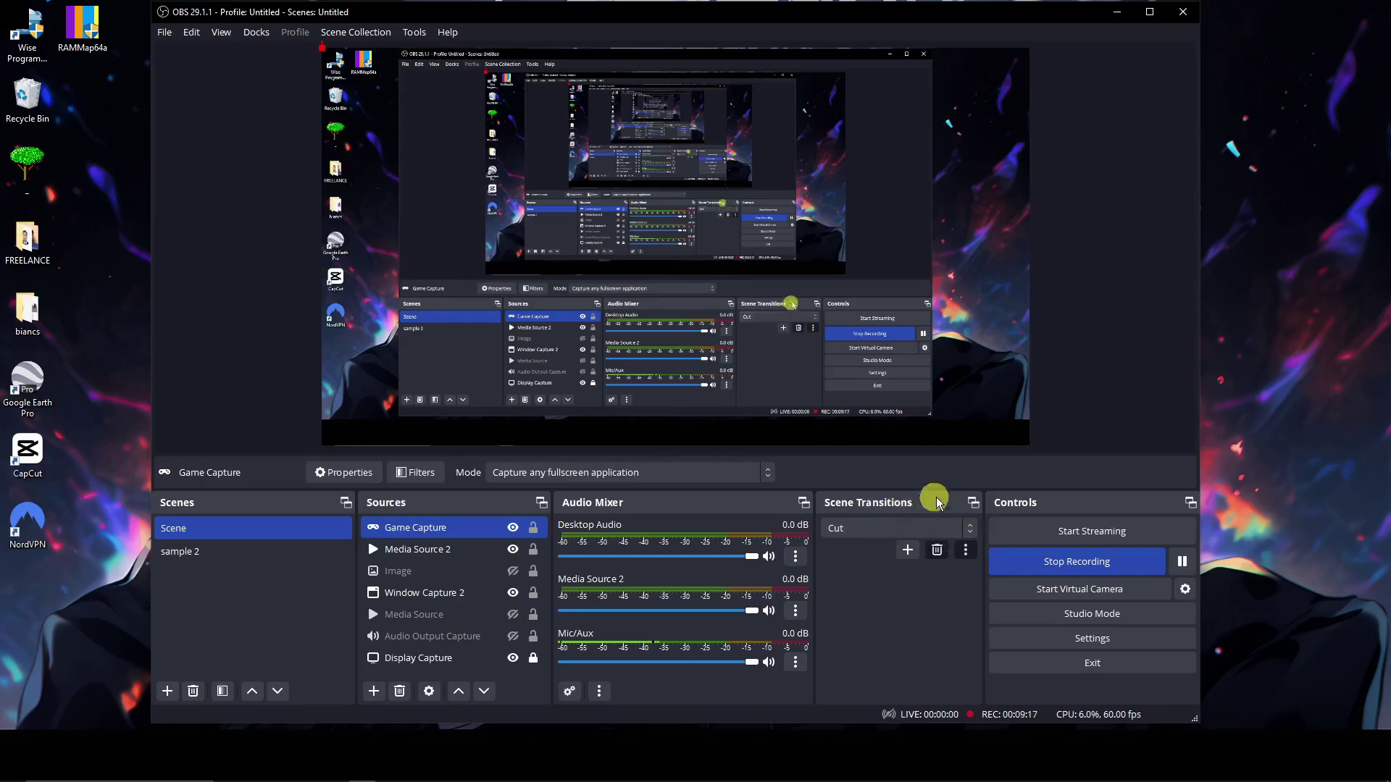
click(910, 553)
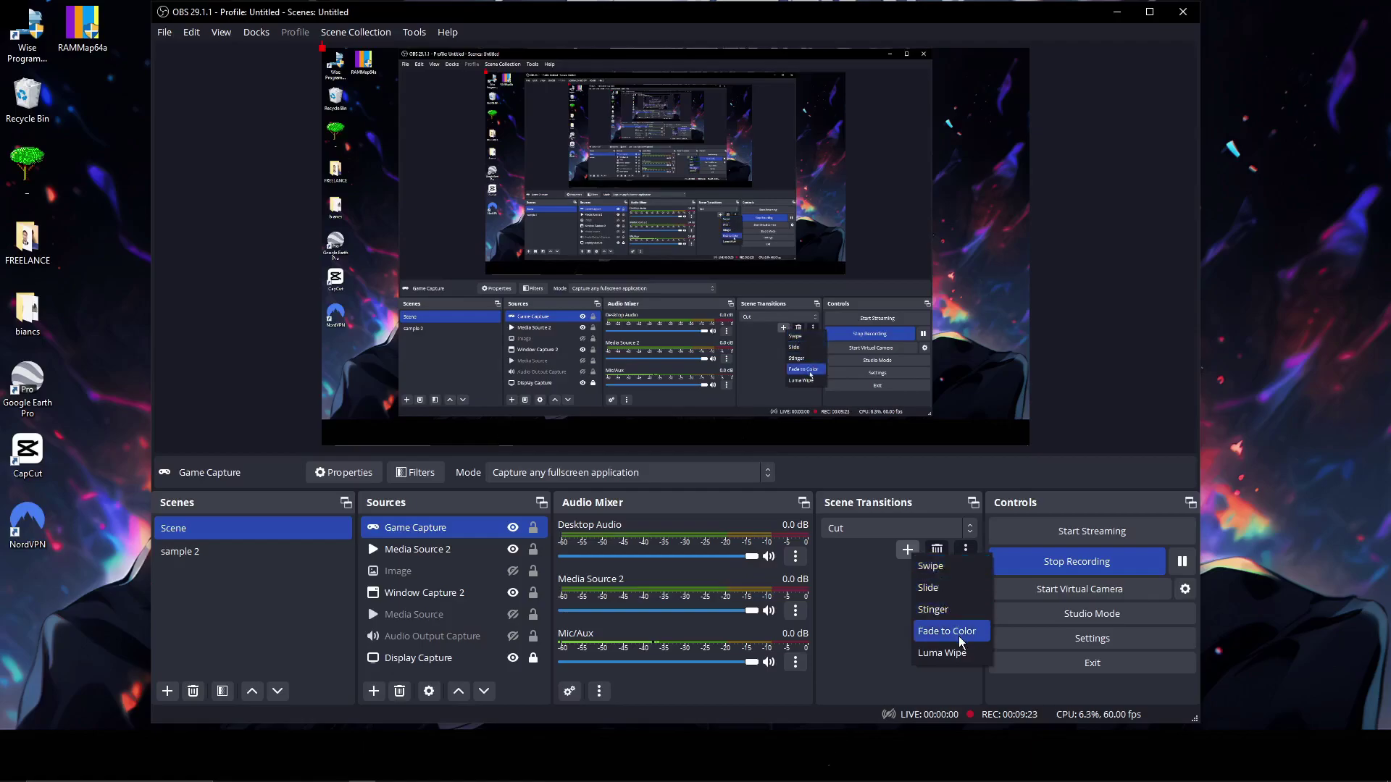
click(849, 620)
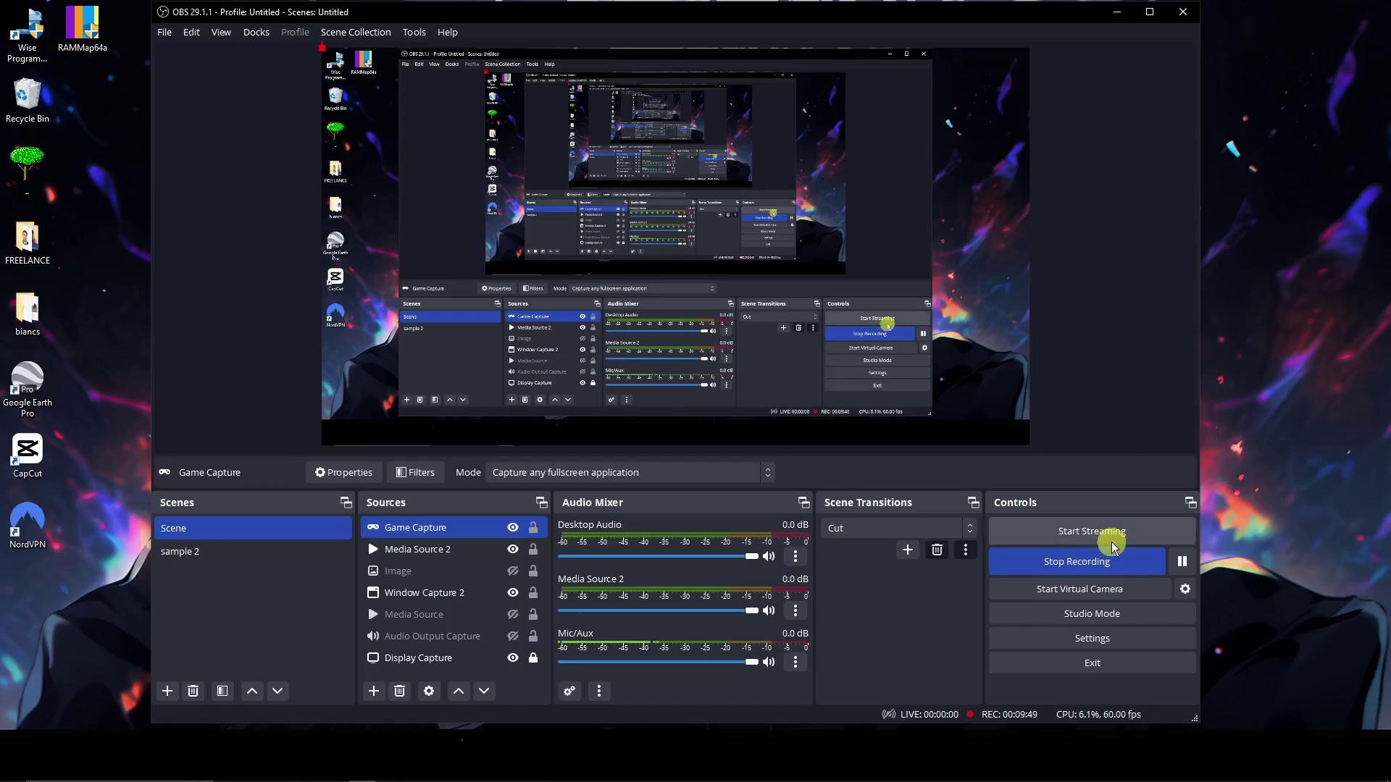
Open Settings, keep Twitch as stream service, and view Video: 1920x1080 at 60 FPS
click(166, 32)
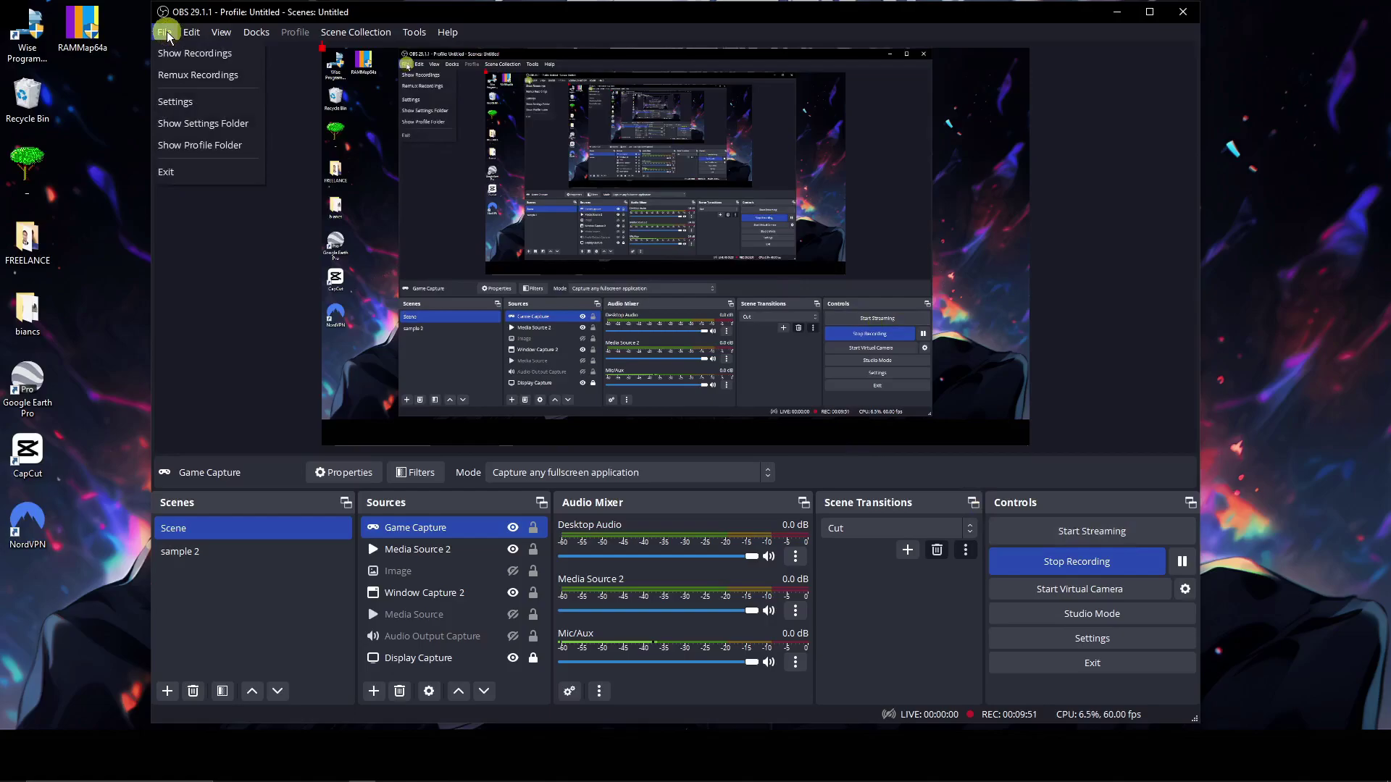
click(184, 102)
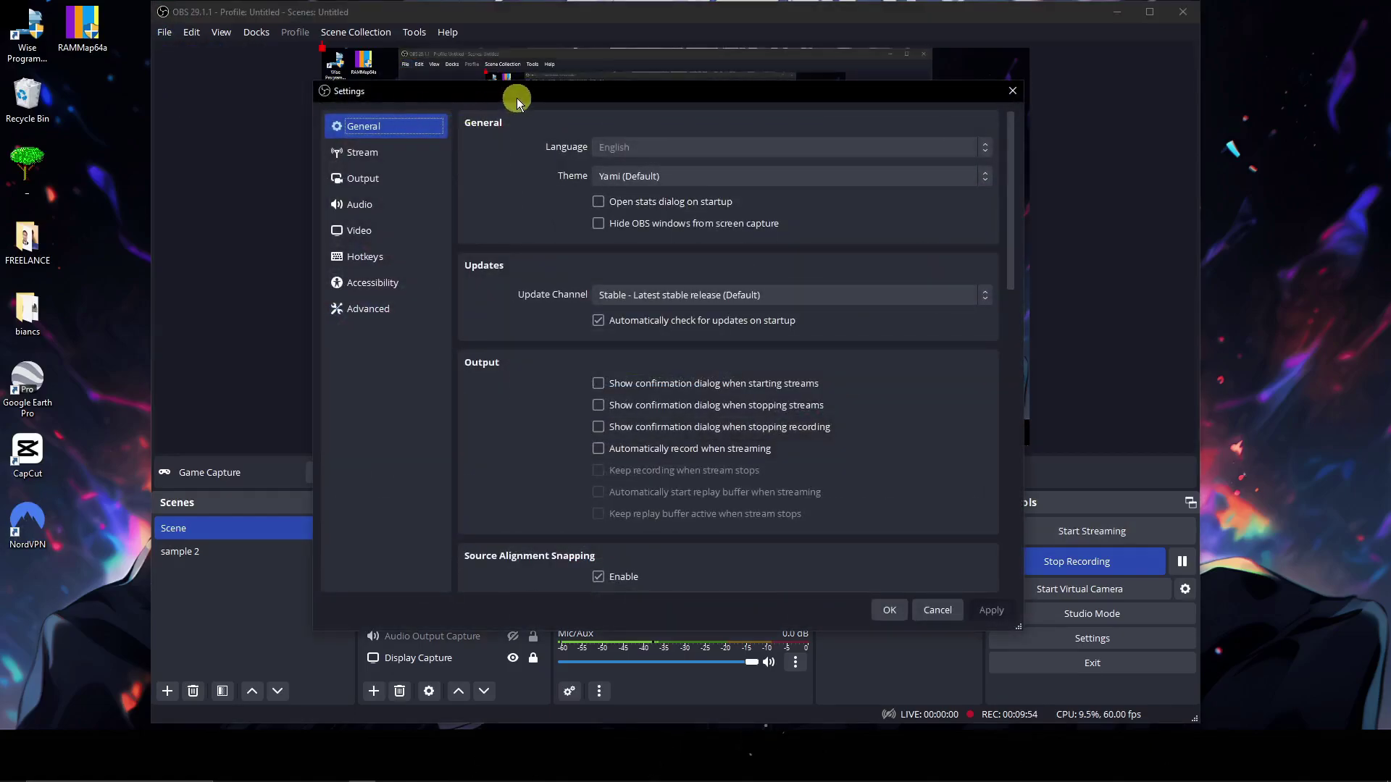
drag(512, 99, 503, 118)
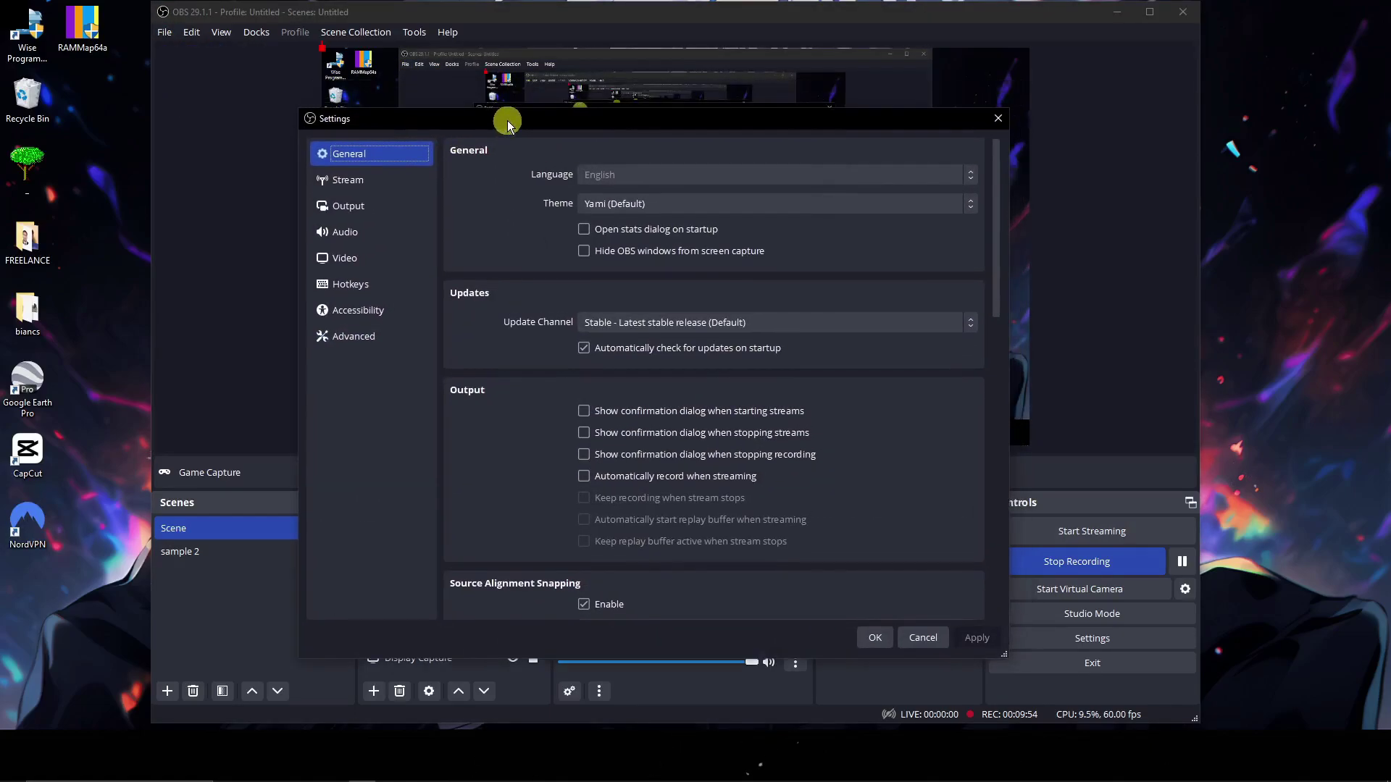
click(361, 190)
click(645, 151)
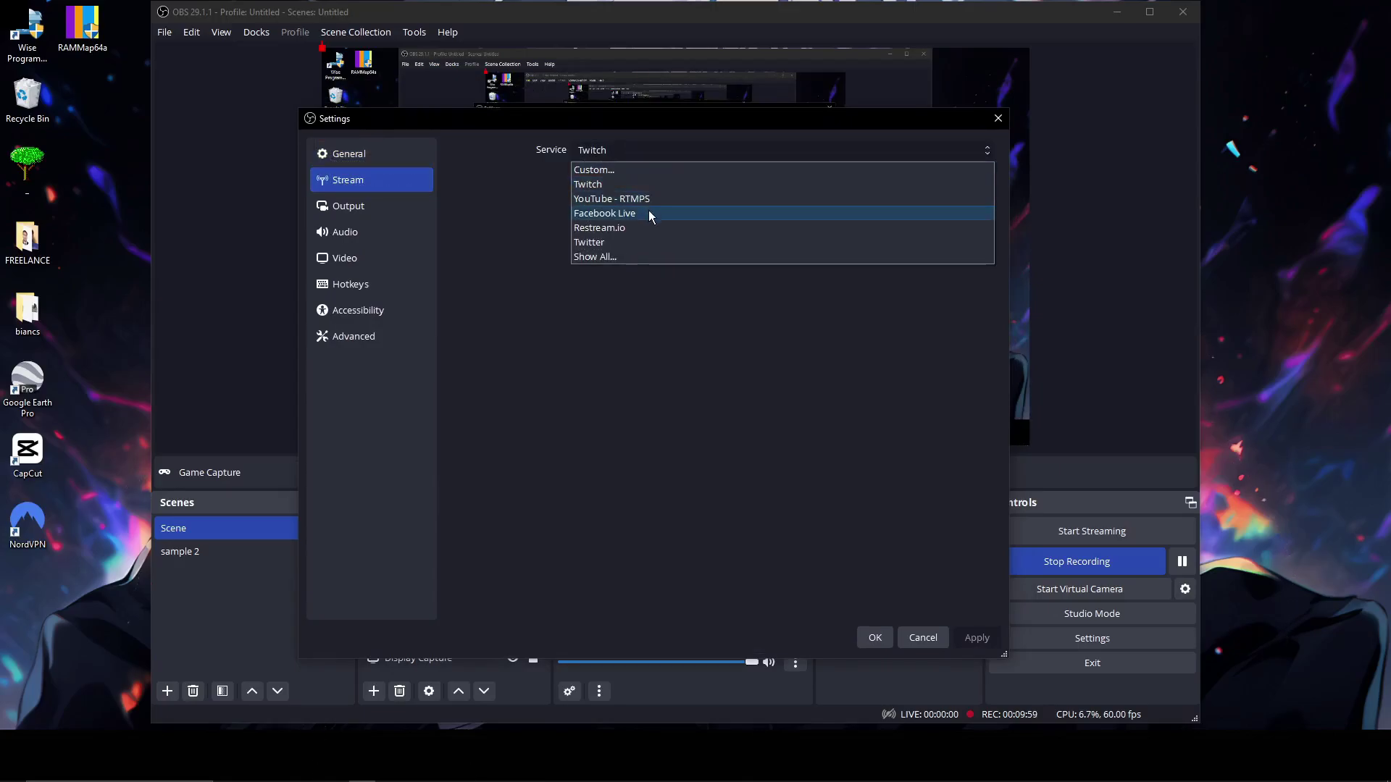
click(667, 301)
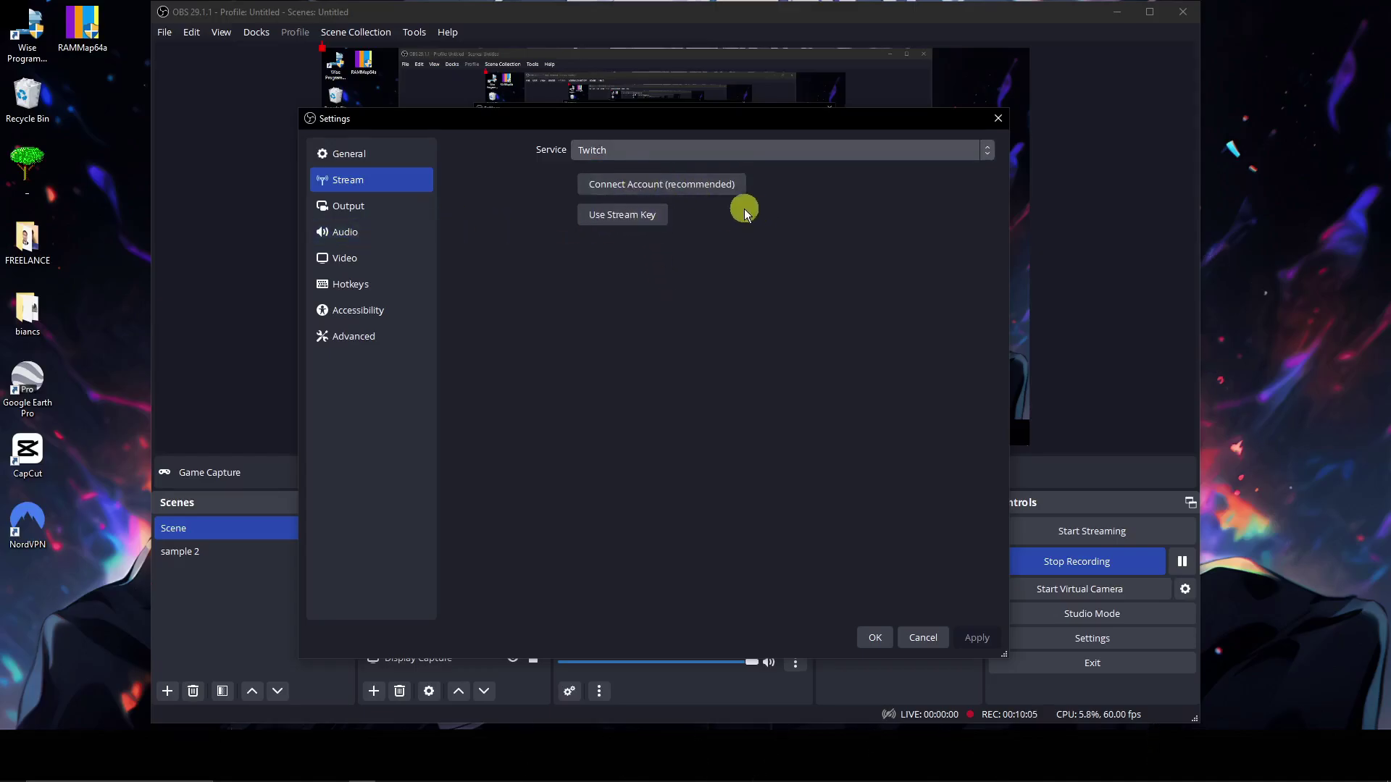
click(377, 259)
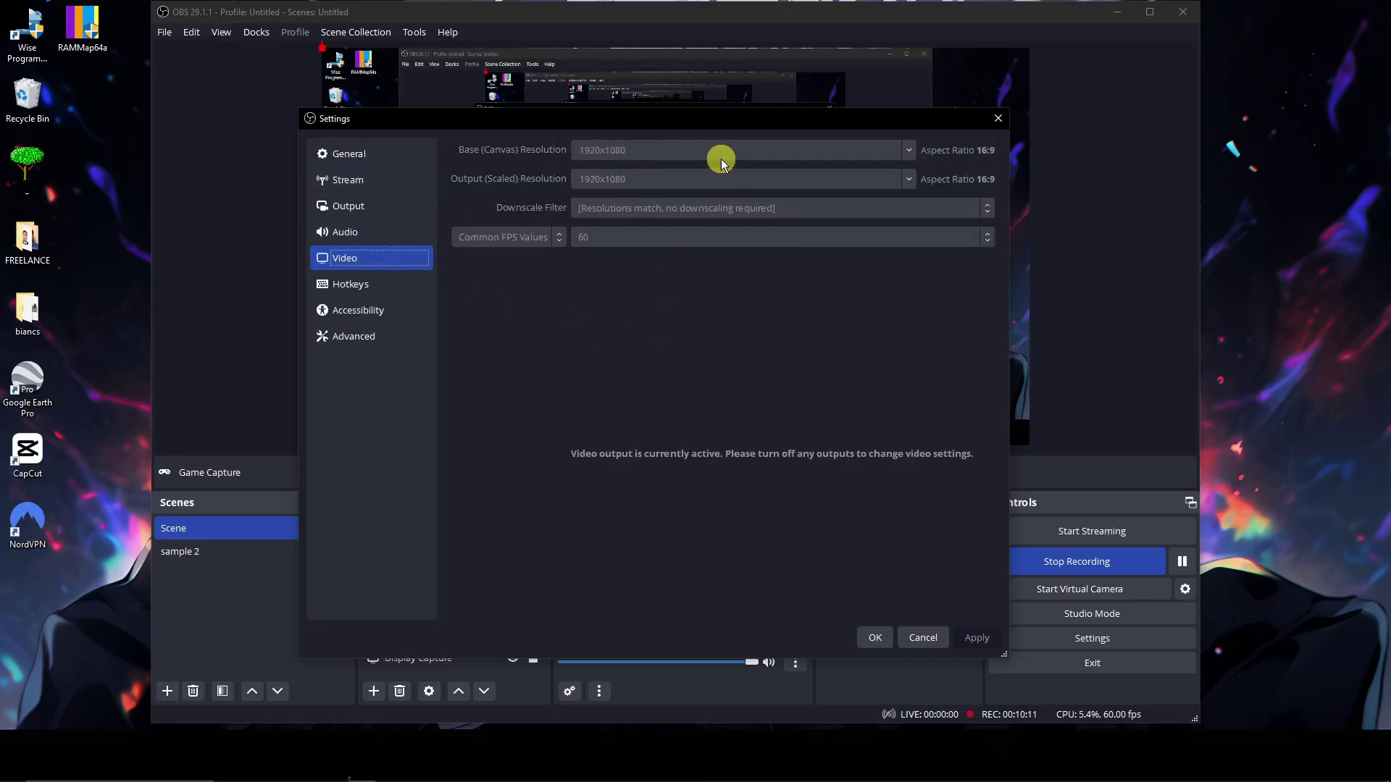
Review the Audio settings, leaving the Desktop Audio device on Default
click(409, 234)
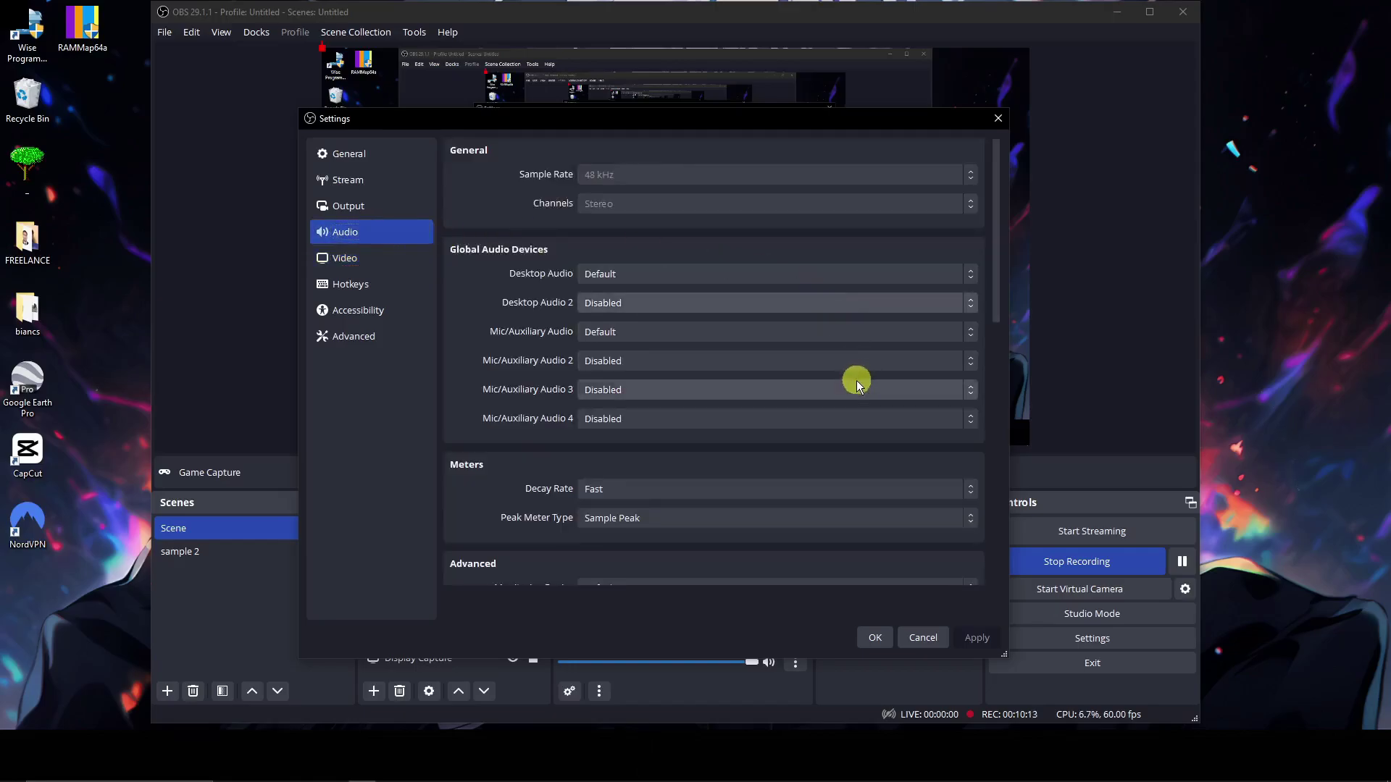
drag(994, 301, 994, 269)
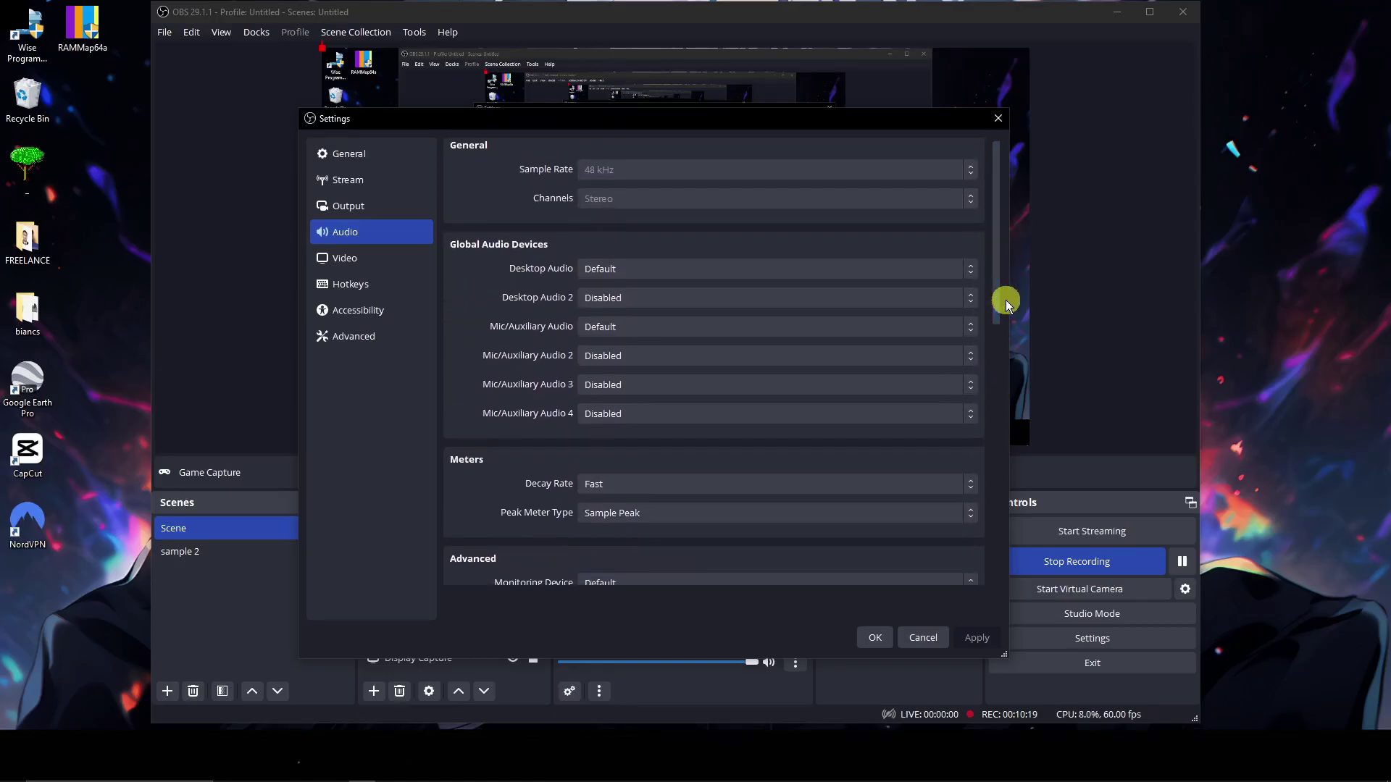
click(966, 272)
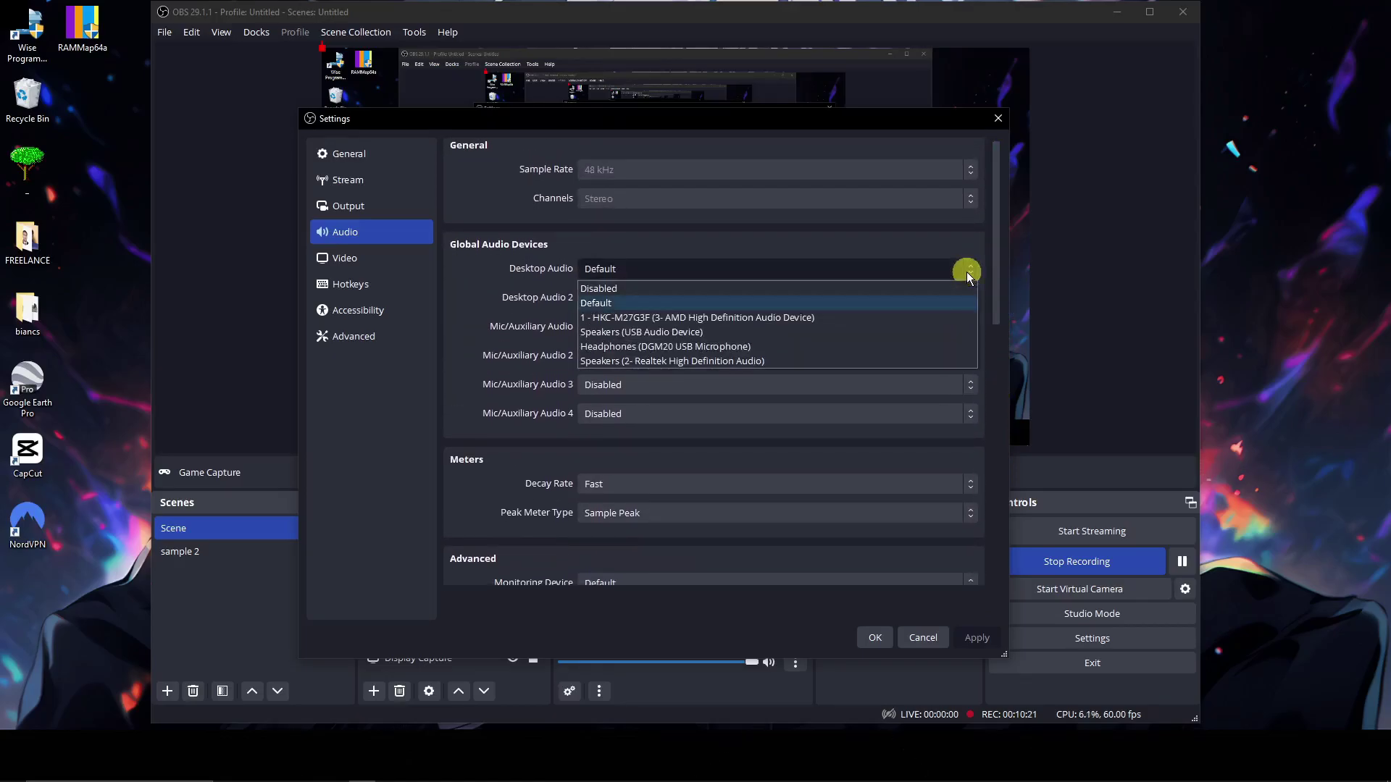
click(966, 272)
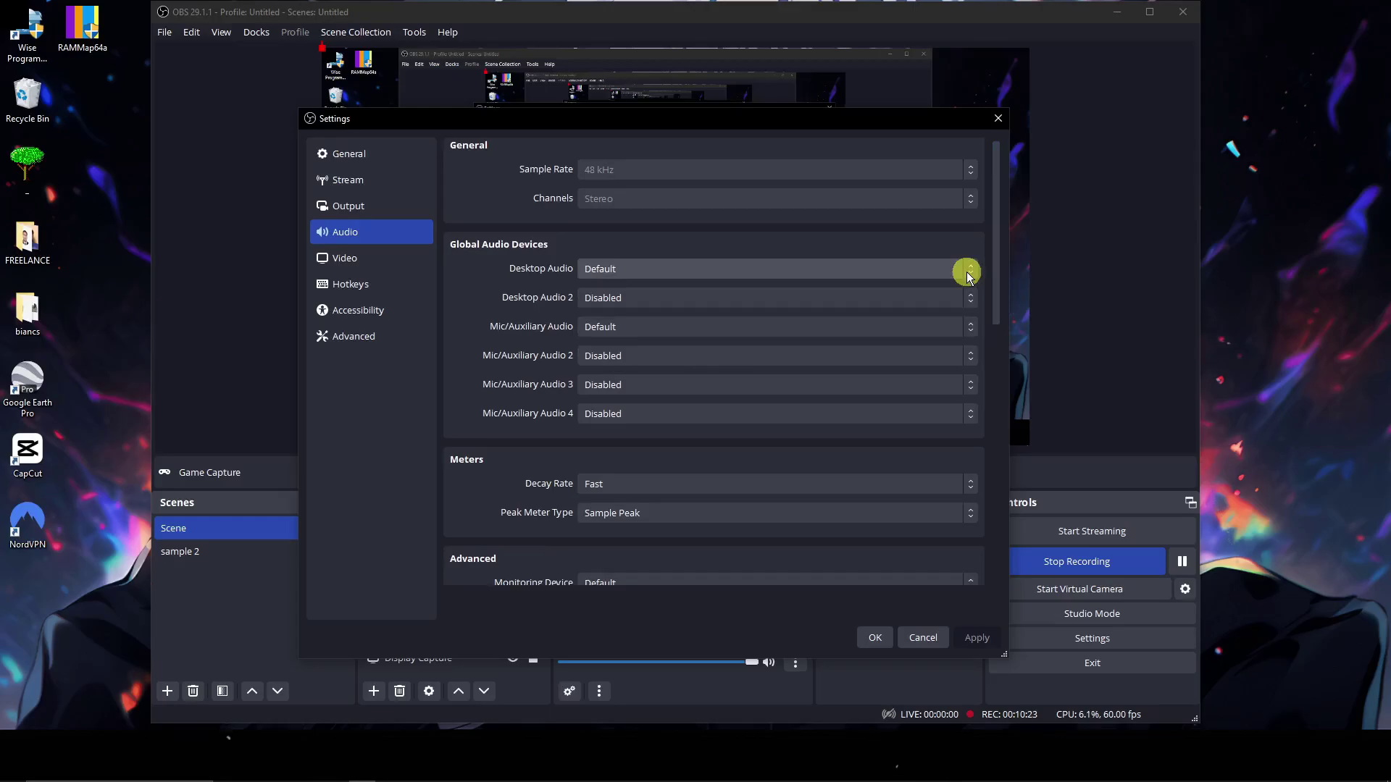
click(967, 271)
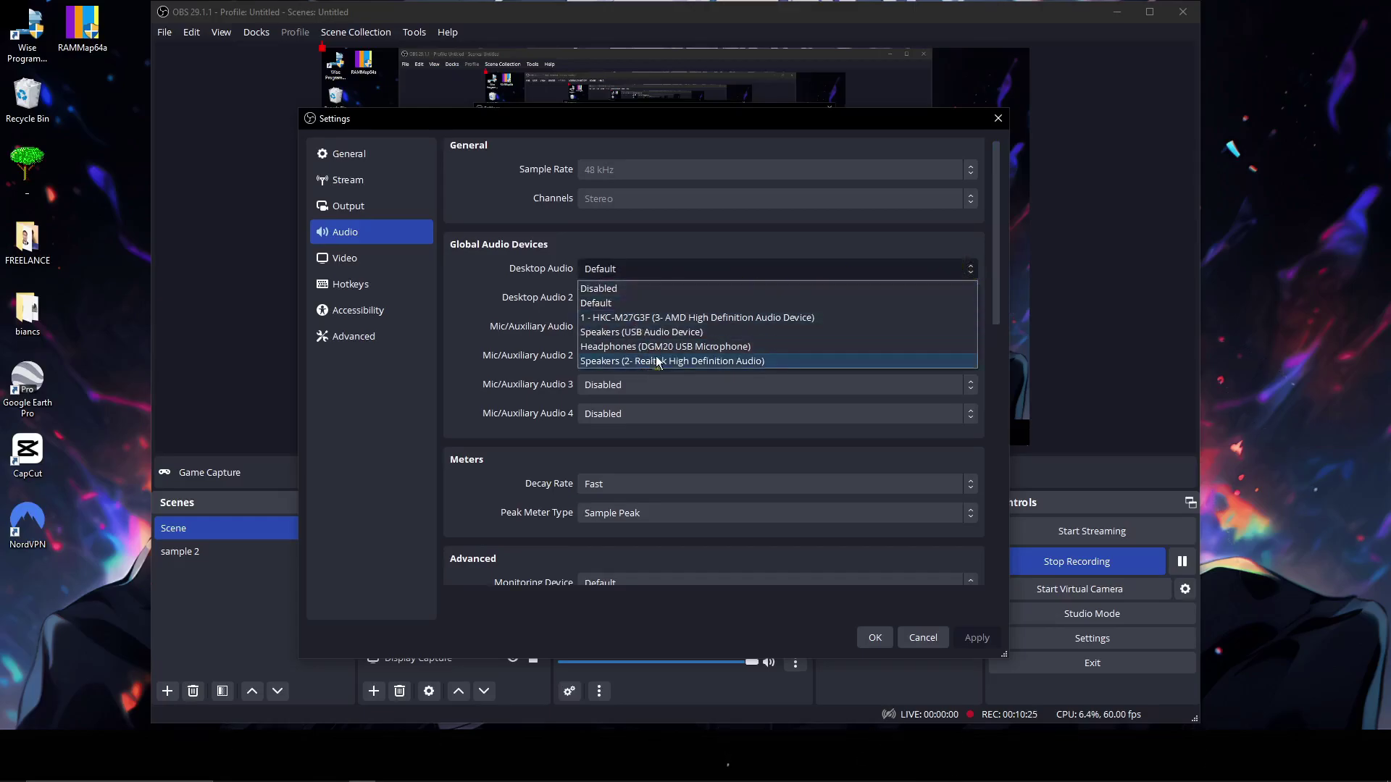
click(980, 268)
drag(998, 262, 1008, 307)
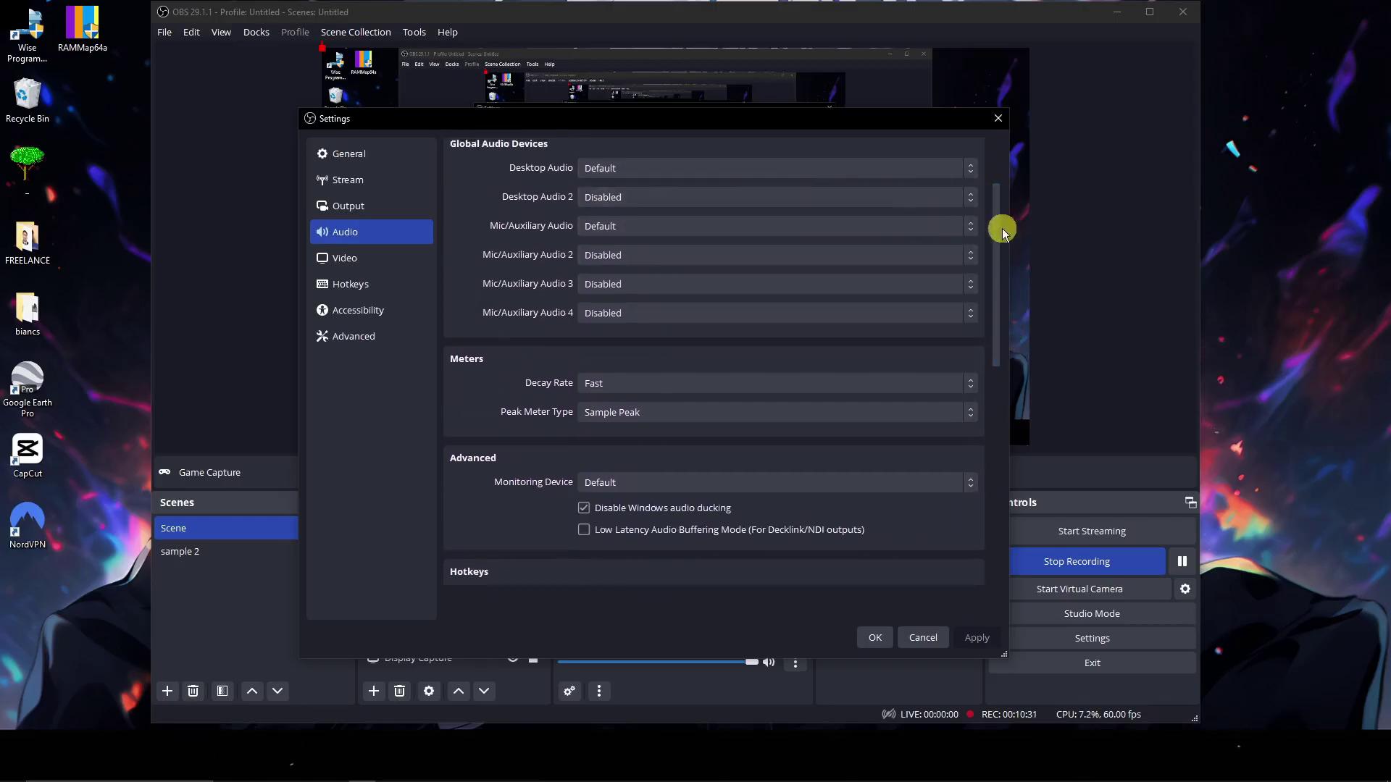
drag(1000, 227, 993, 406)
Browse the Video, Hotkeys, Accessibility and Advanced settings pages
click(373, 260)
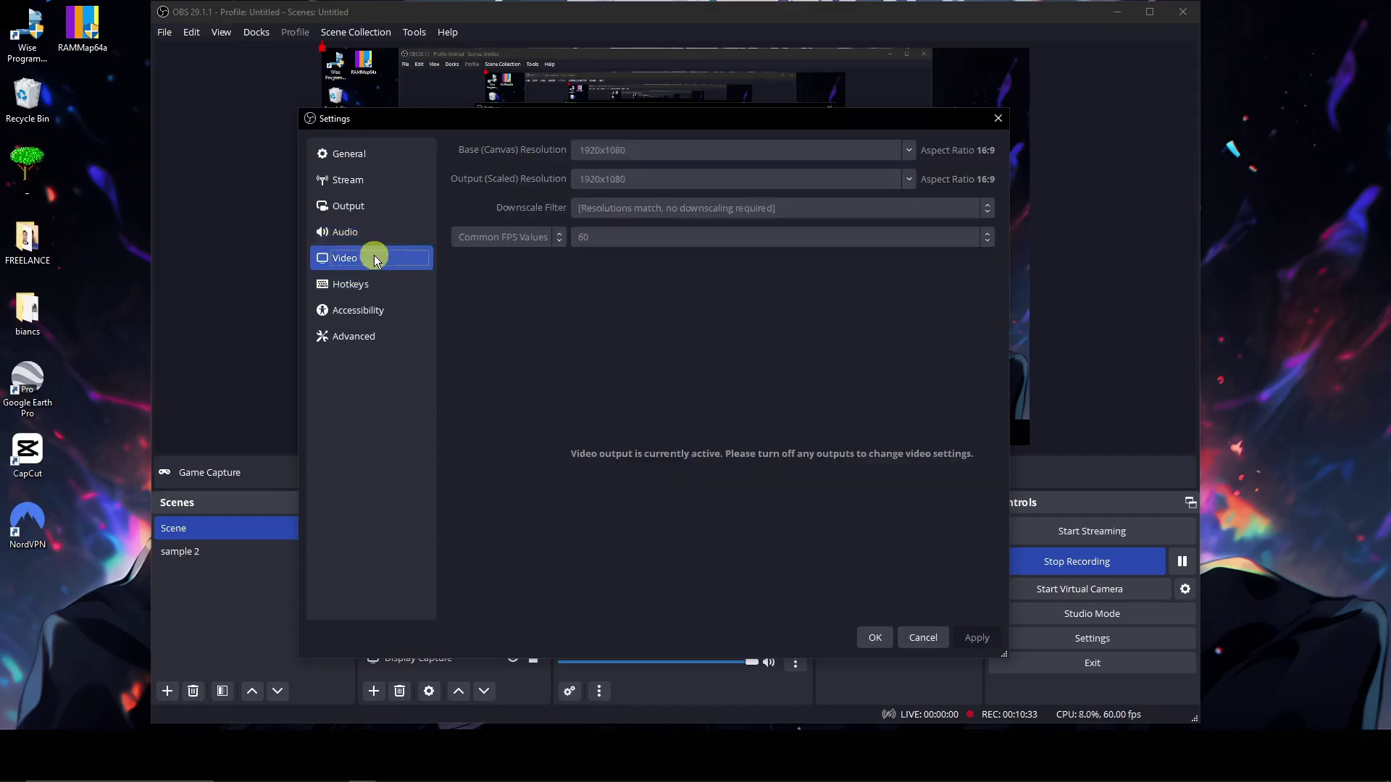
click(395, 286)
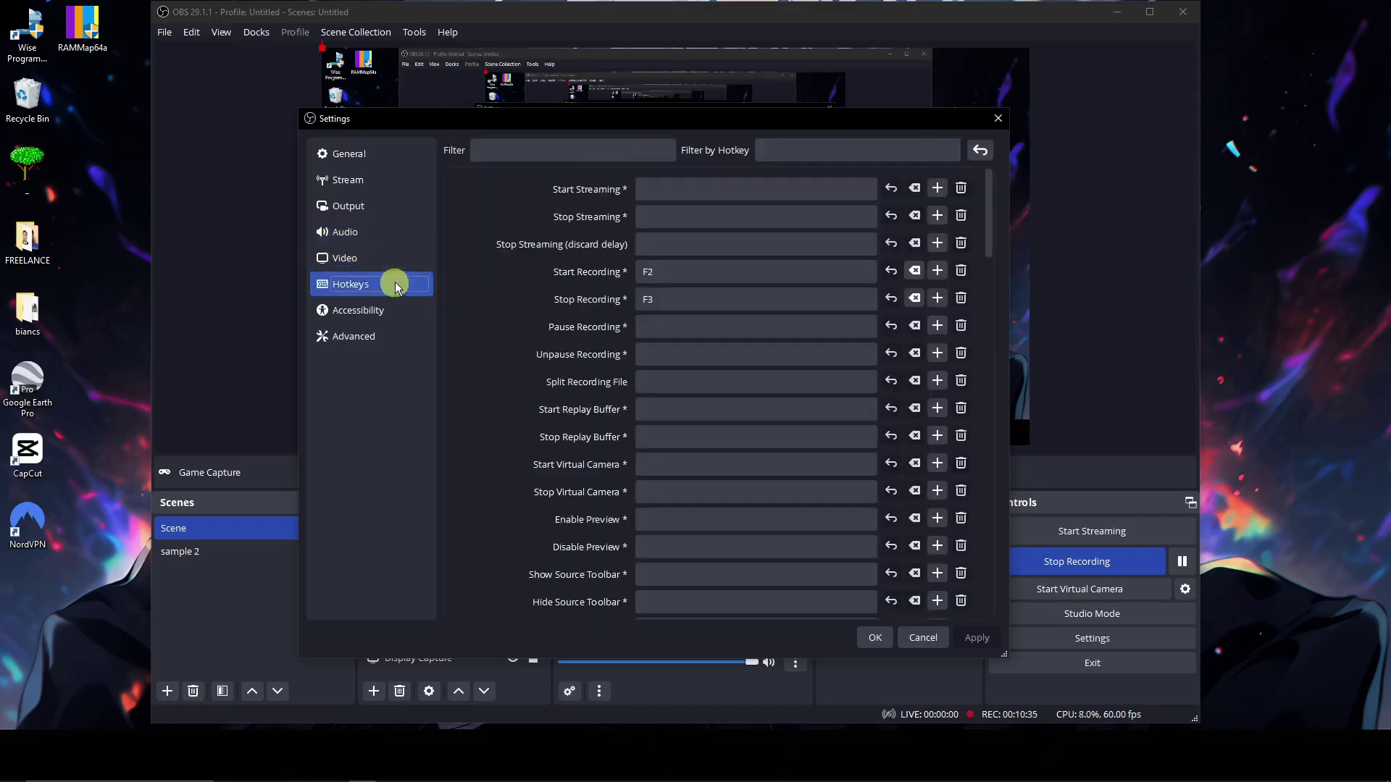
click(375, 320)
click(380, 336)
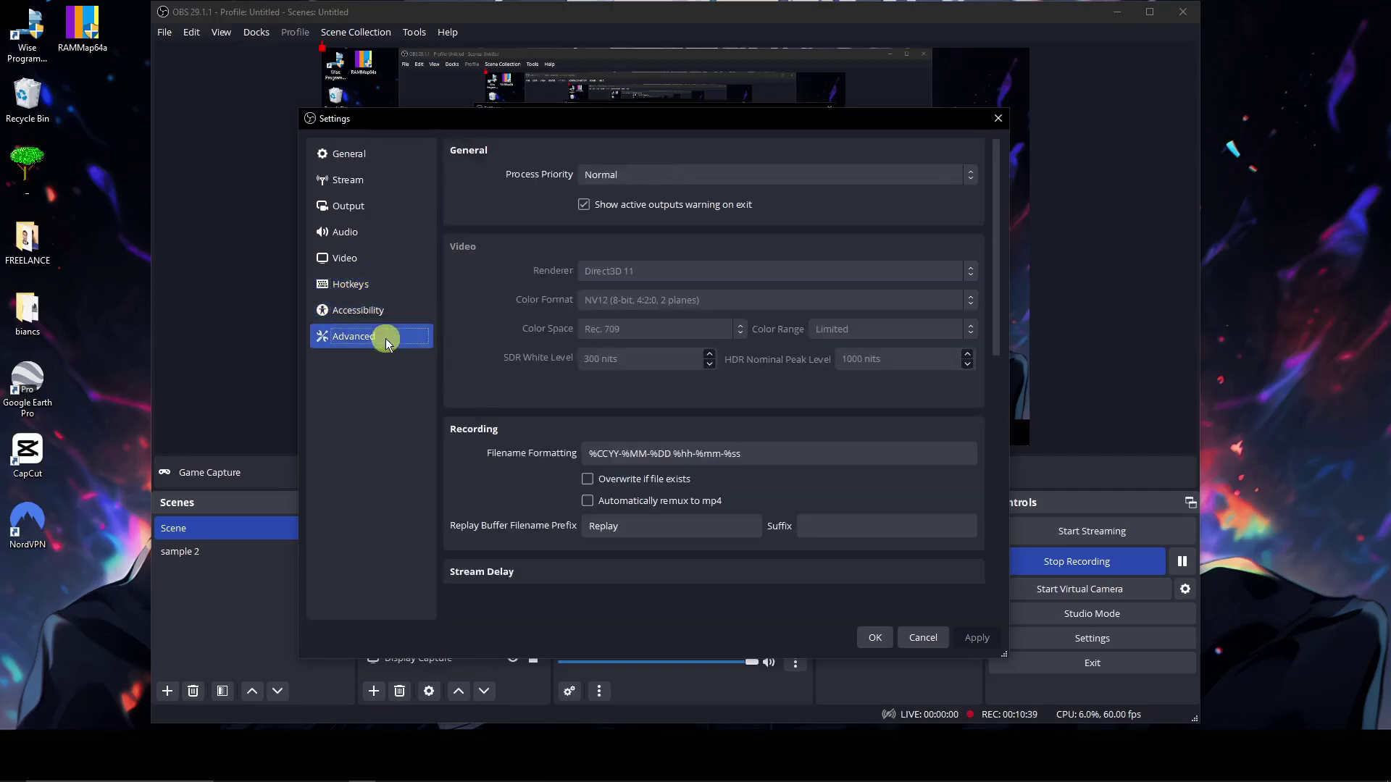
scroll(619, 192, down, 1)
scroll(720, 280, down, 8)
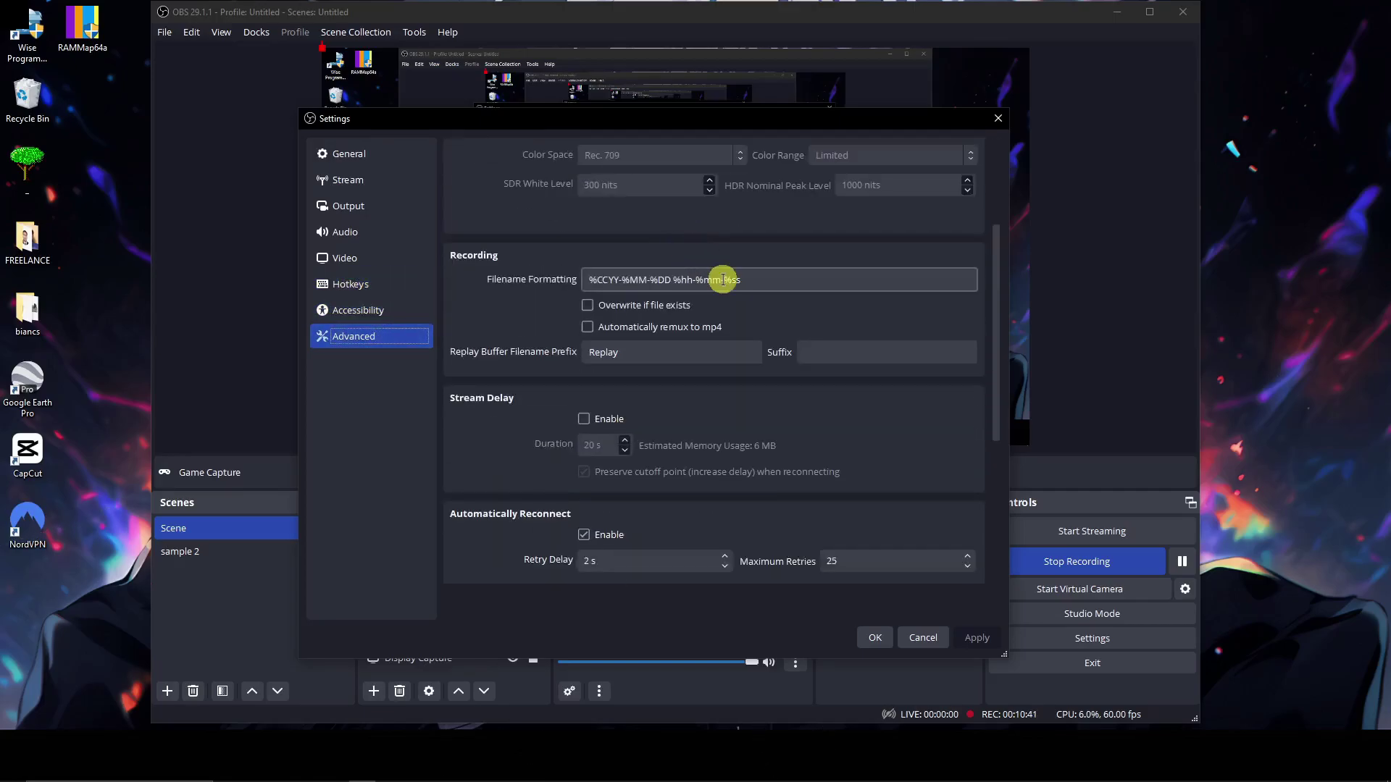
scroll(774, 358, up, 1)
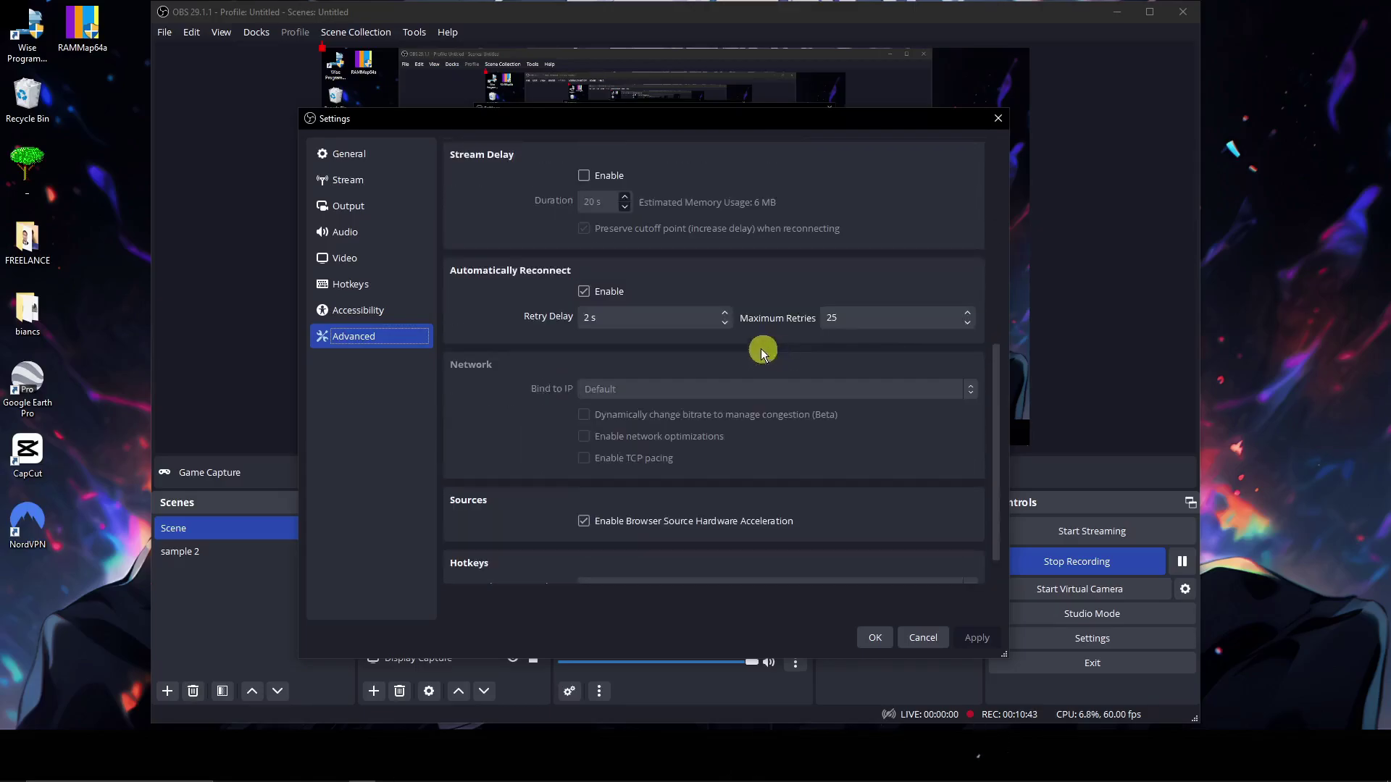
scroll(724, 355, down, 1)
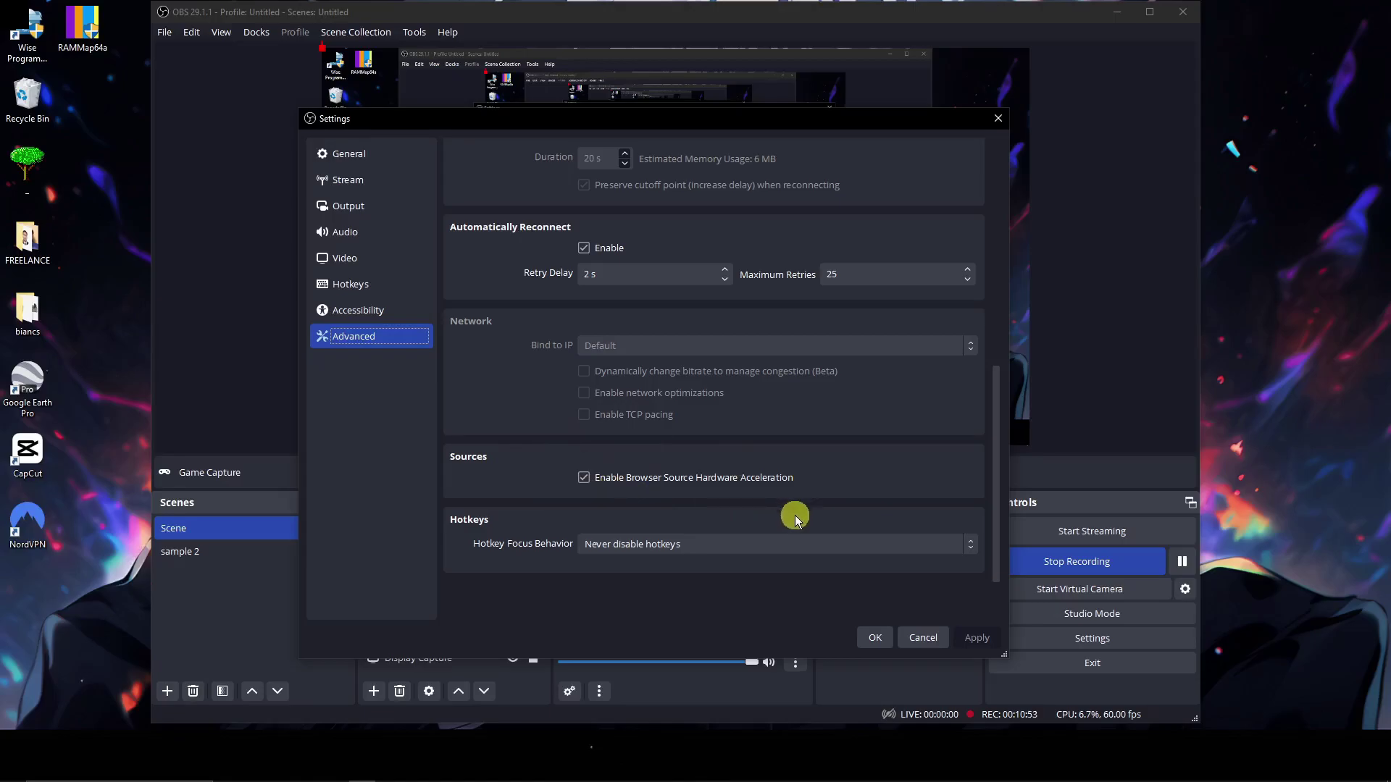
scroll(767, 515, up, 10)
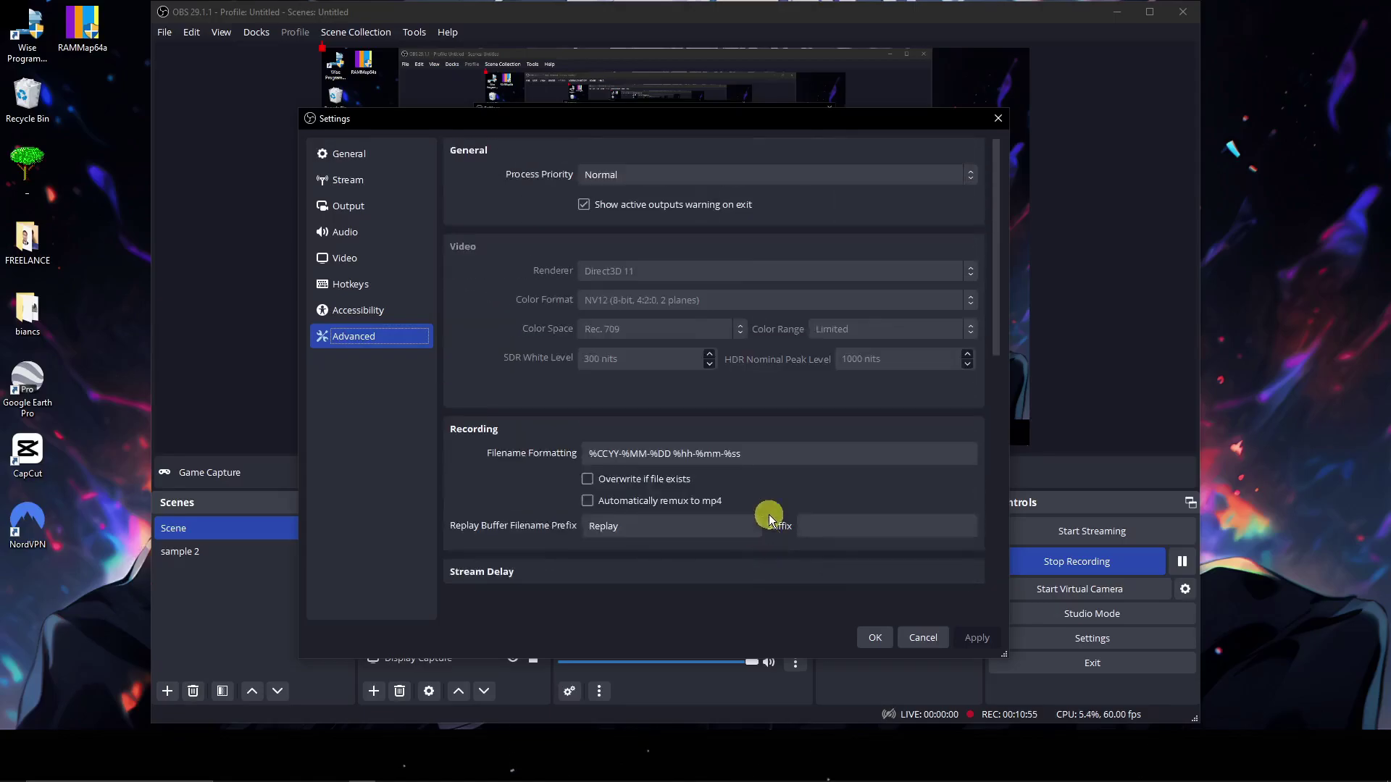
Look over the General settings, then cancel Settings without saving any changes
click(367, 162)
scroll(754, 280, down, 10)
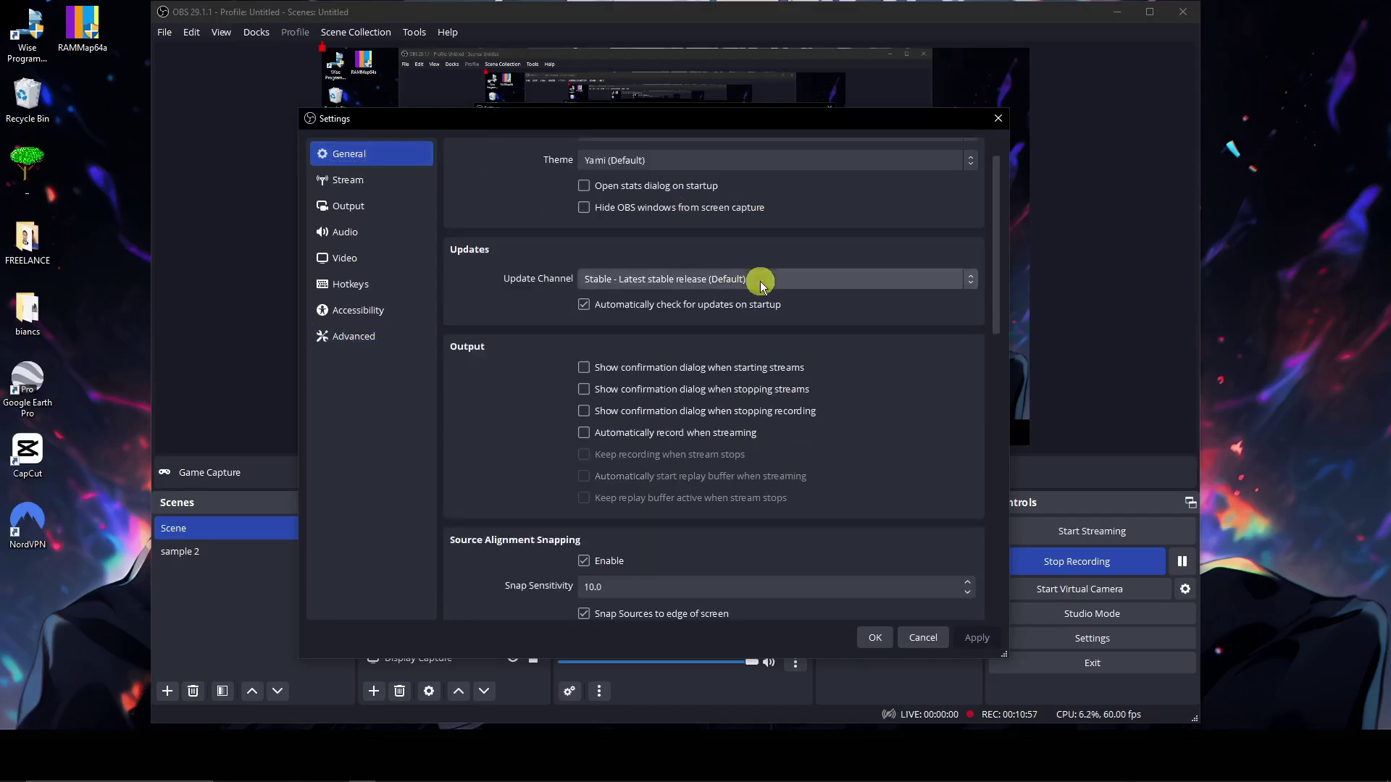
scroll(818, 409, down, 2)
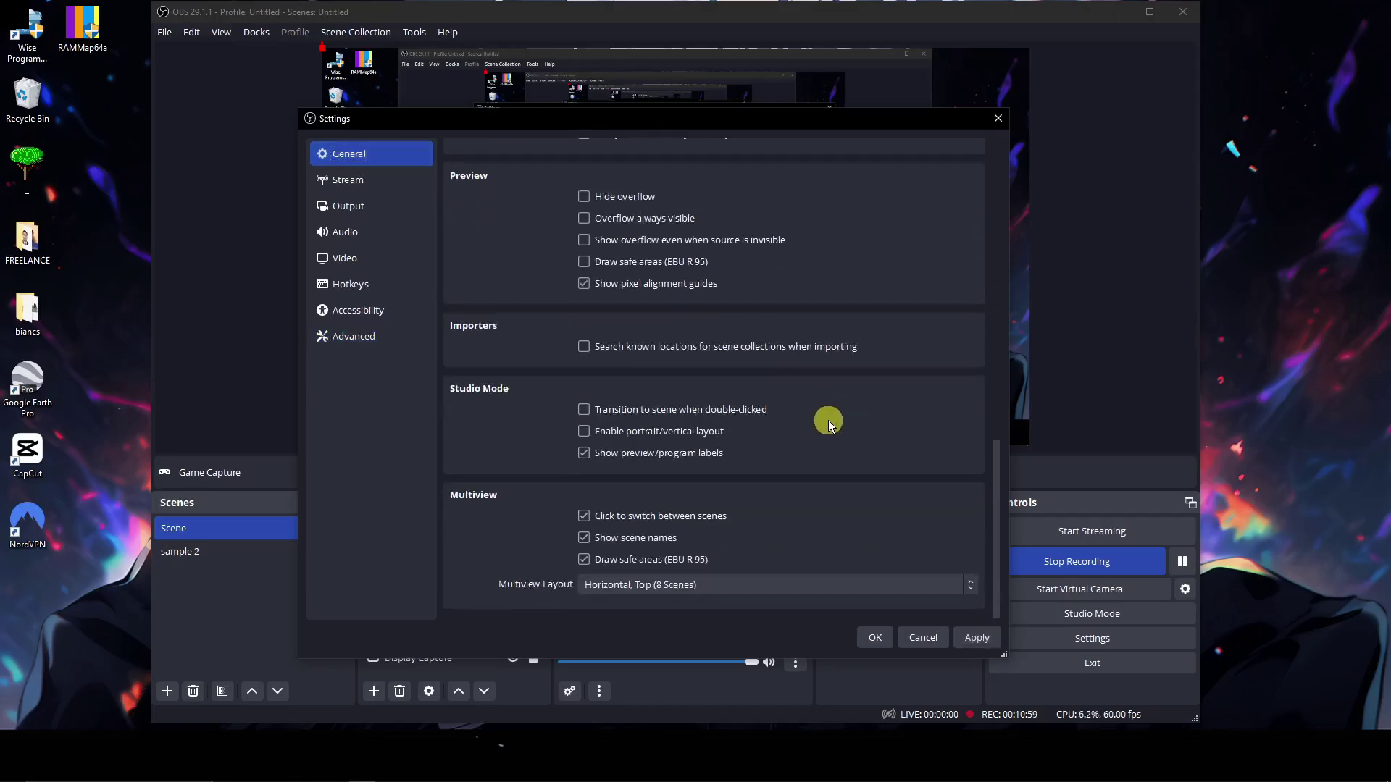
scroll(819, 510, up, 4)
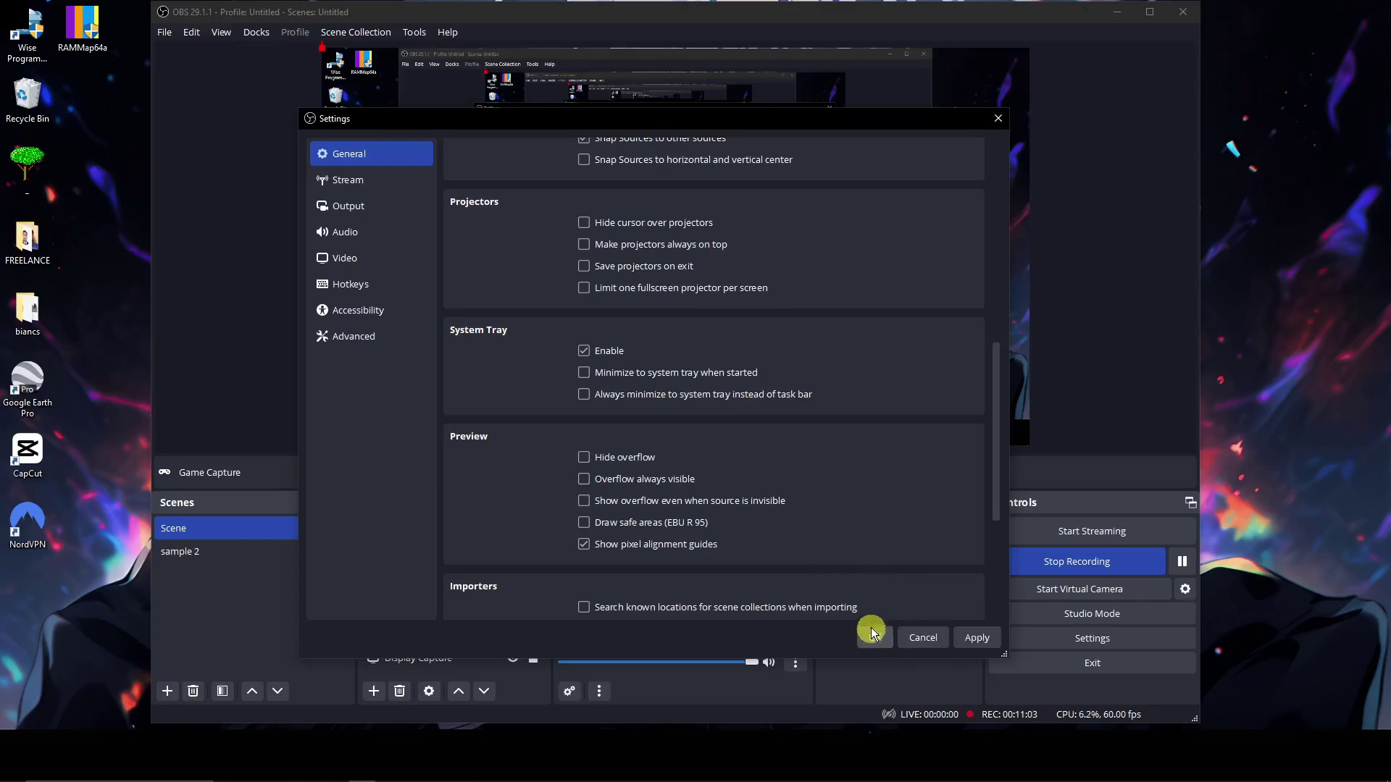
scroll(762, 543, up, 7)
scroll(763, 542, down, 2)
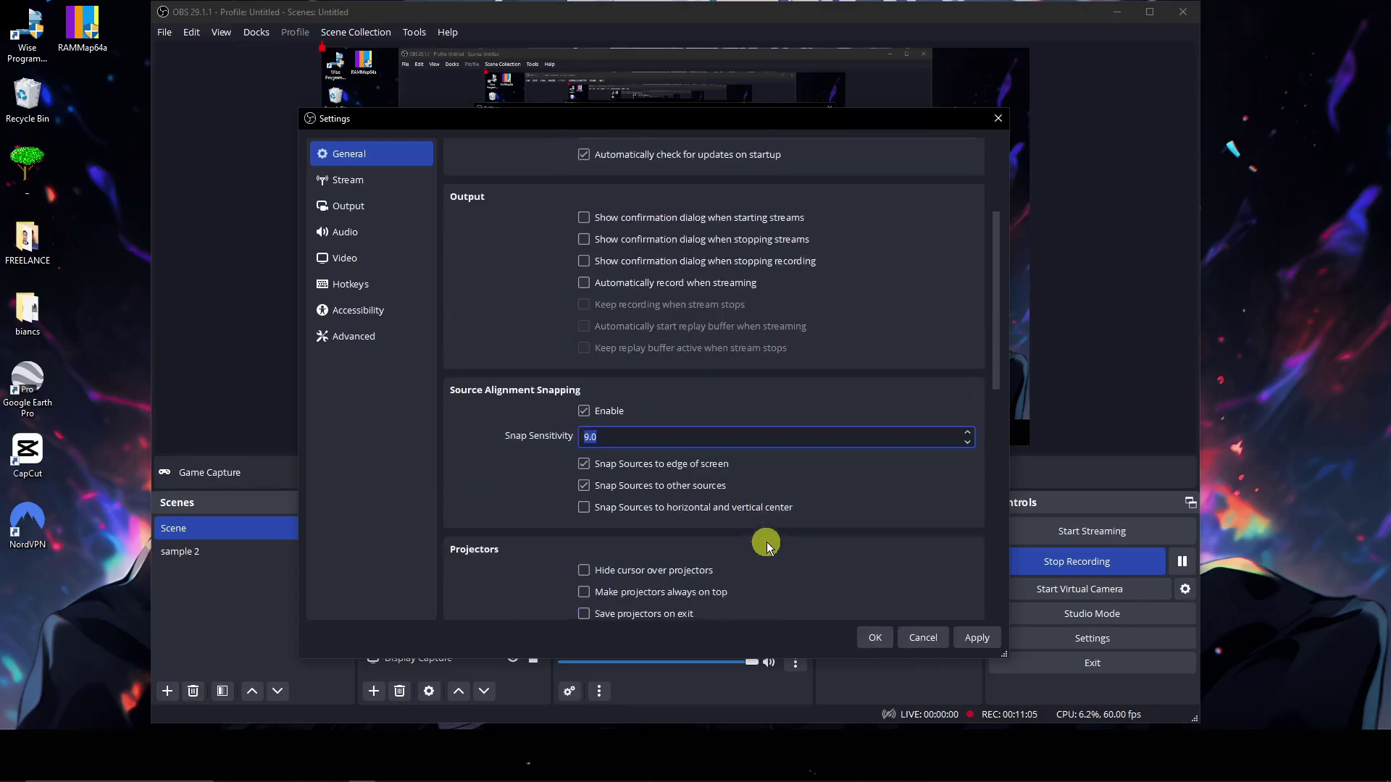
scroll(766, 543, up, 3)
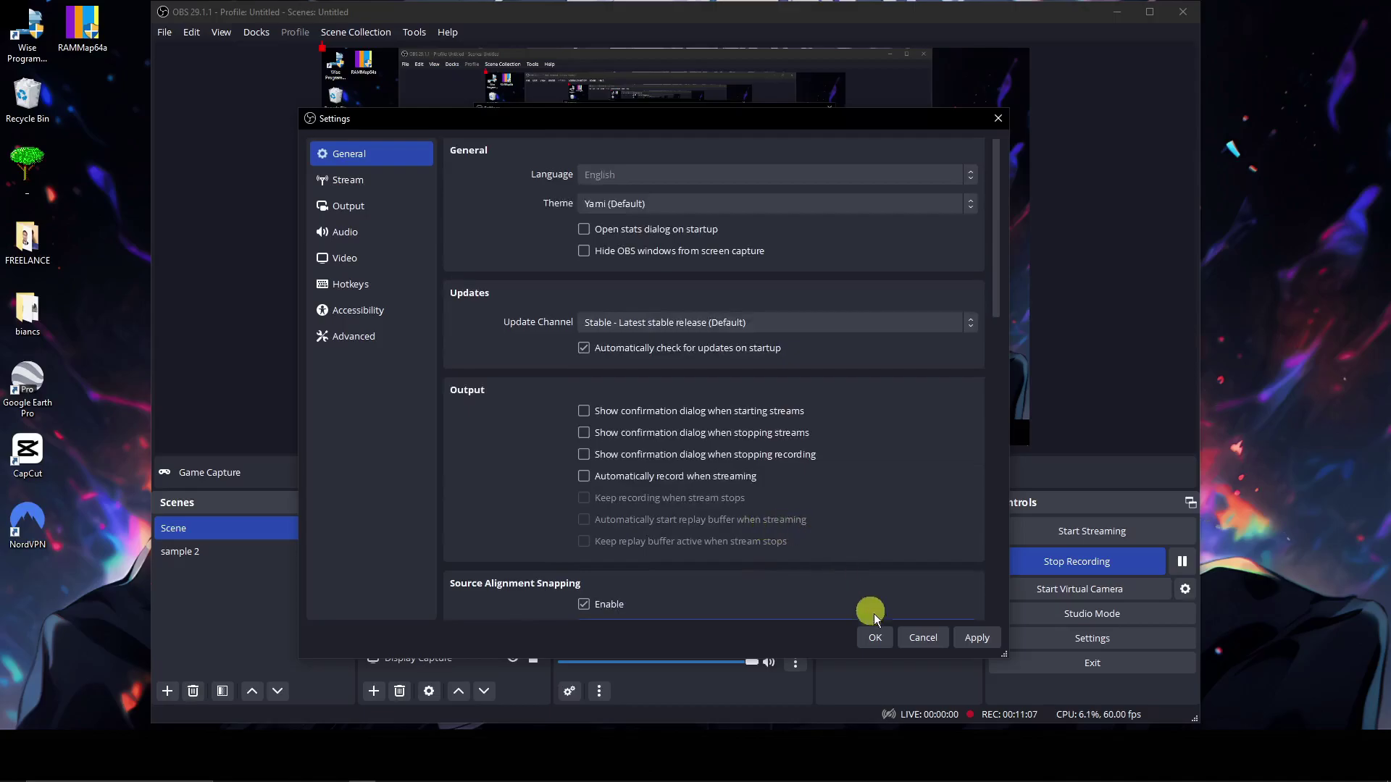
click(923, 639)
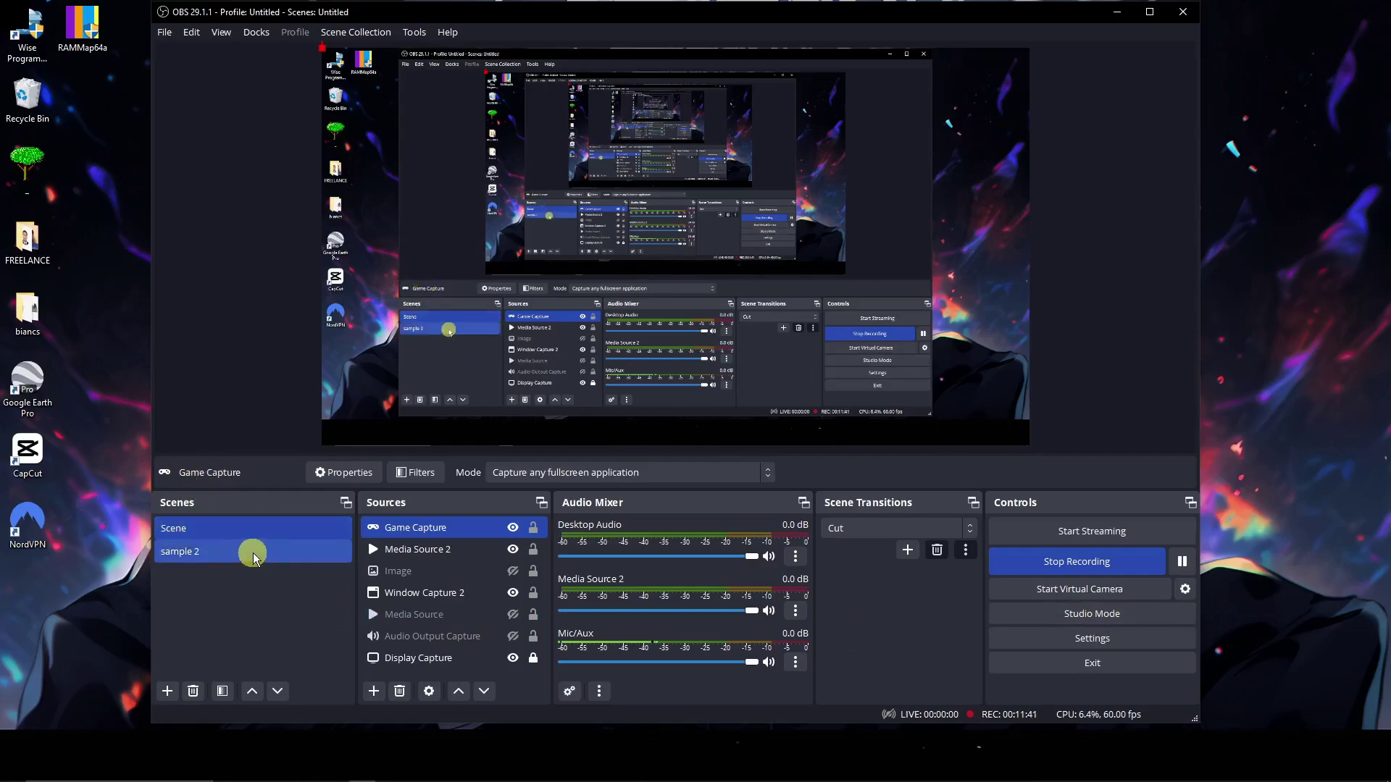
Enable Studio Mode and load sample 2 into the Preview while Program keeps Scene
click(1090, 617)
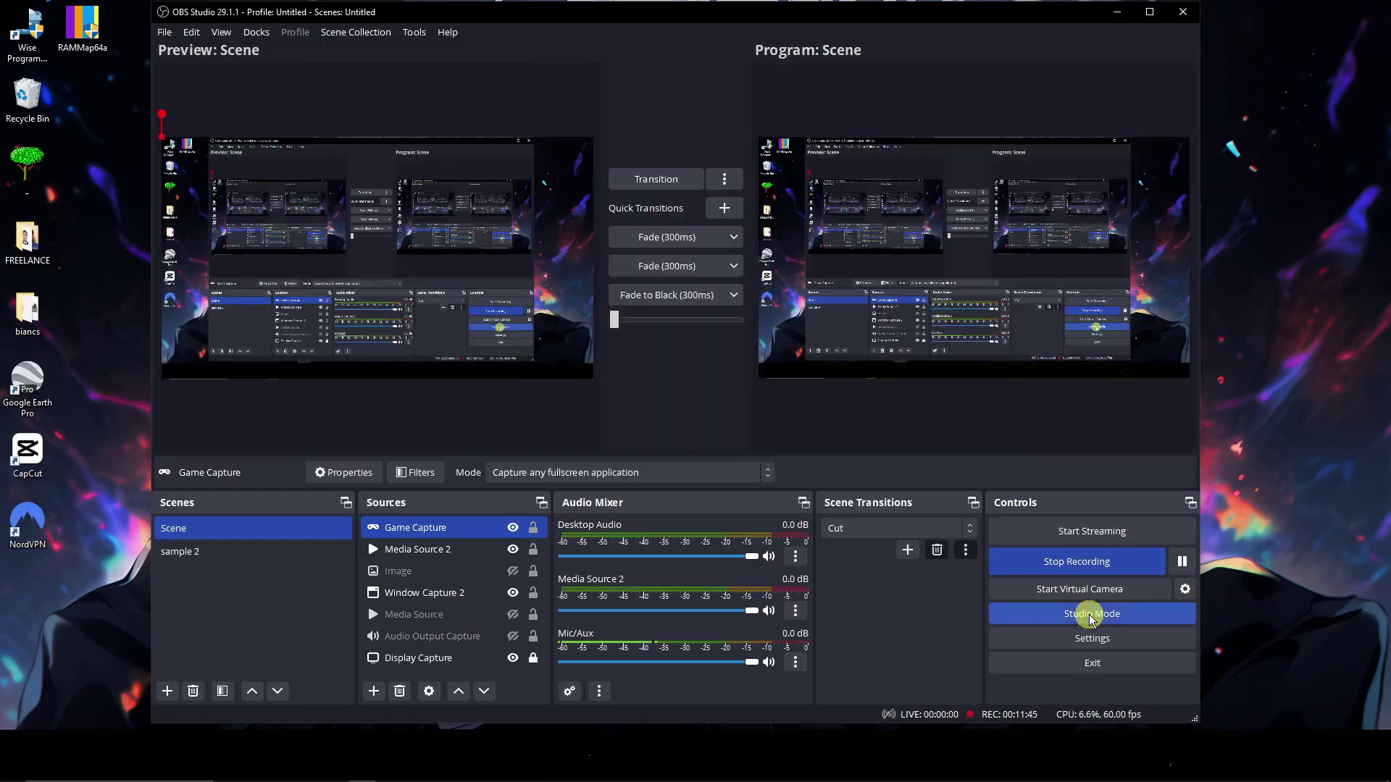
drag(572, 17, 600, 26)
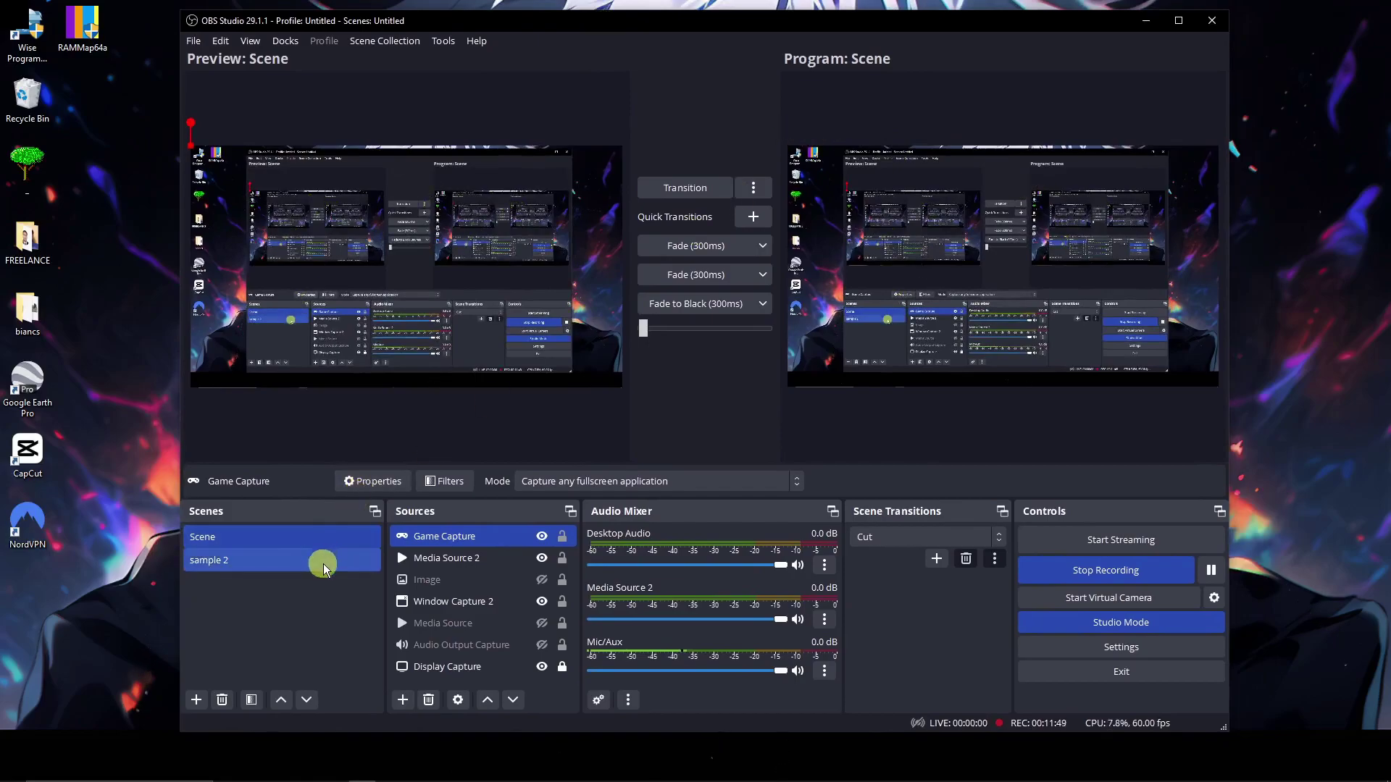
click(331, 567)
click(319, 541)
click(313, 568)
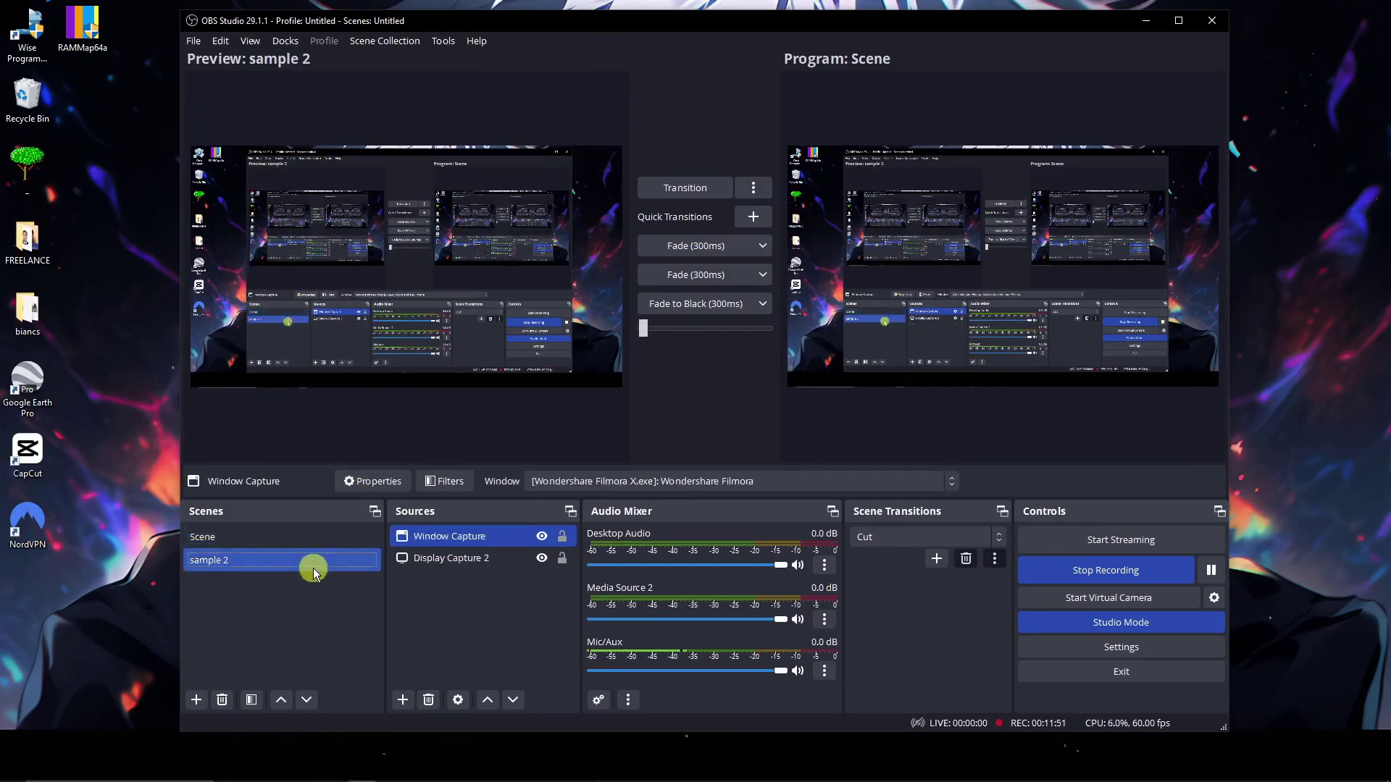
key(Up)
click(312, 564)
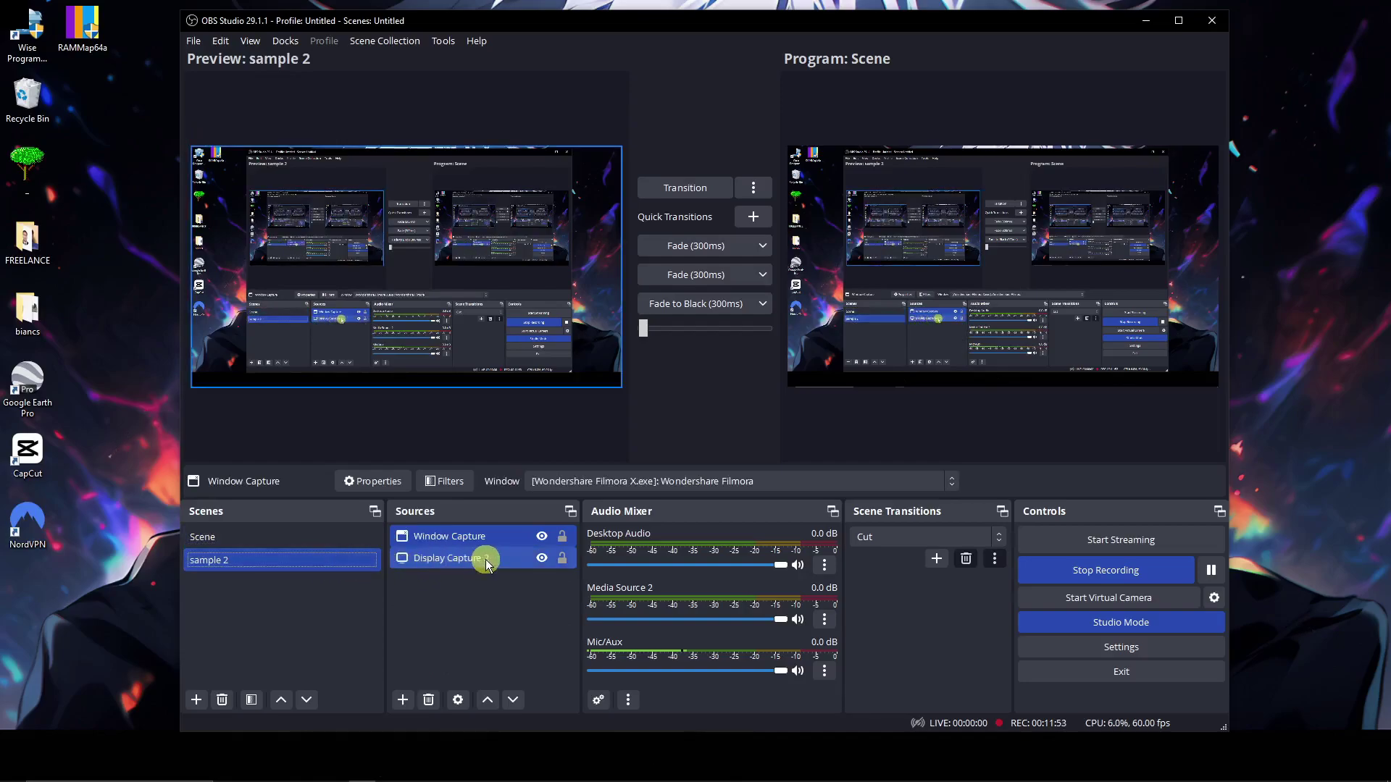
Retarget sample 2's Window Capture to the [MouseHighlight.exe]: (null) window and confirm
double_click(514, 536)
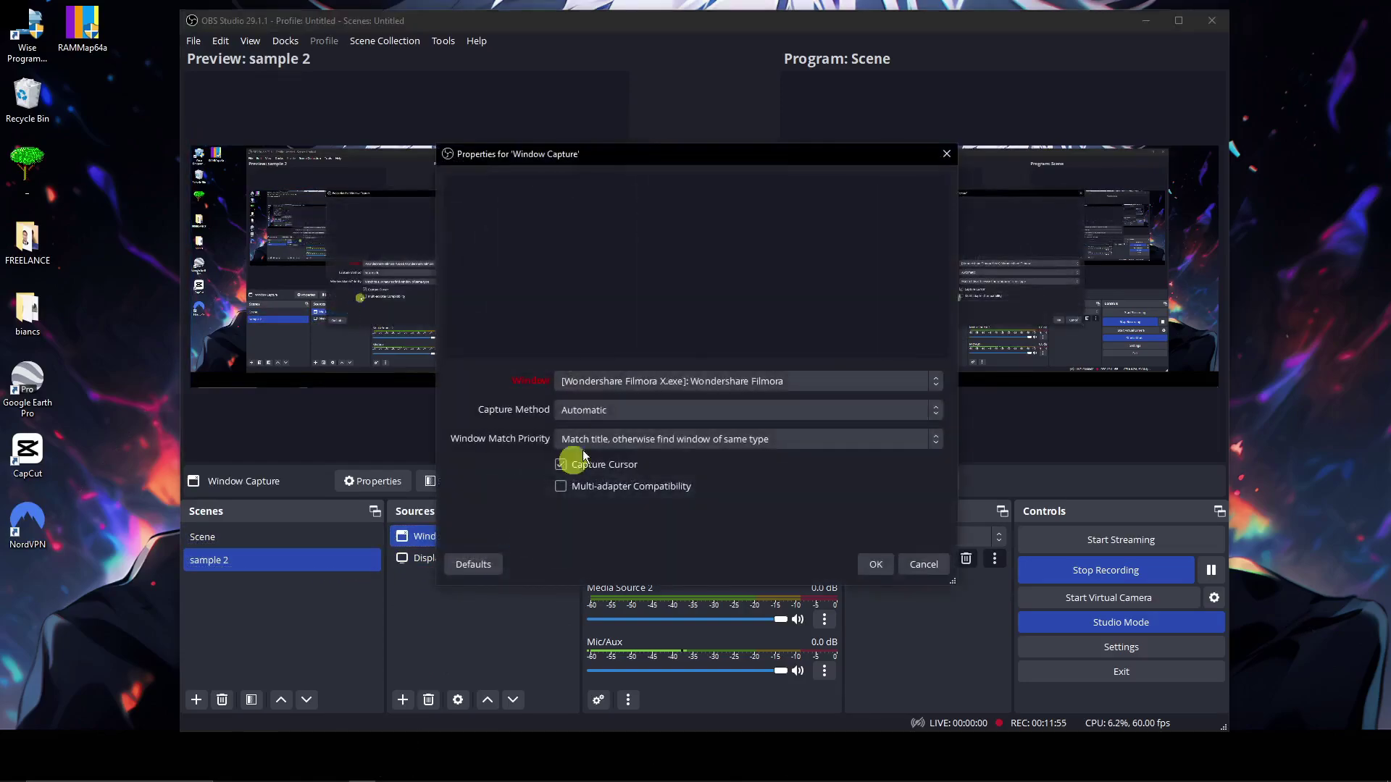
click(934, 381)
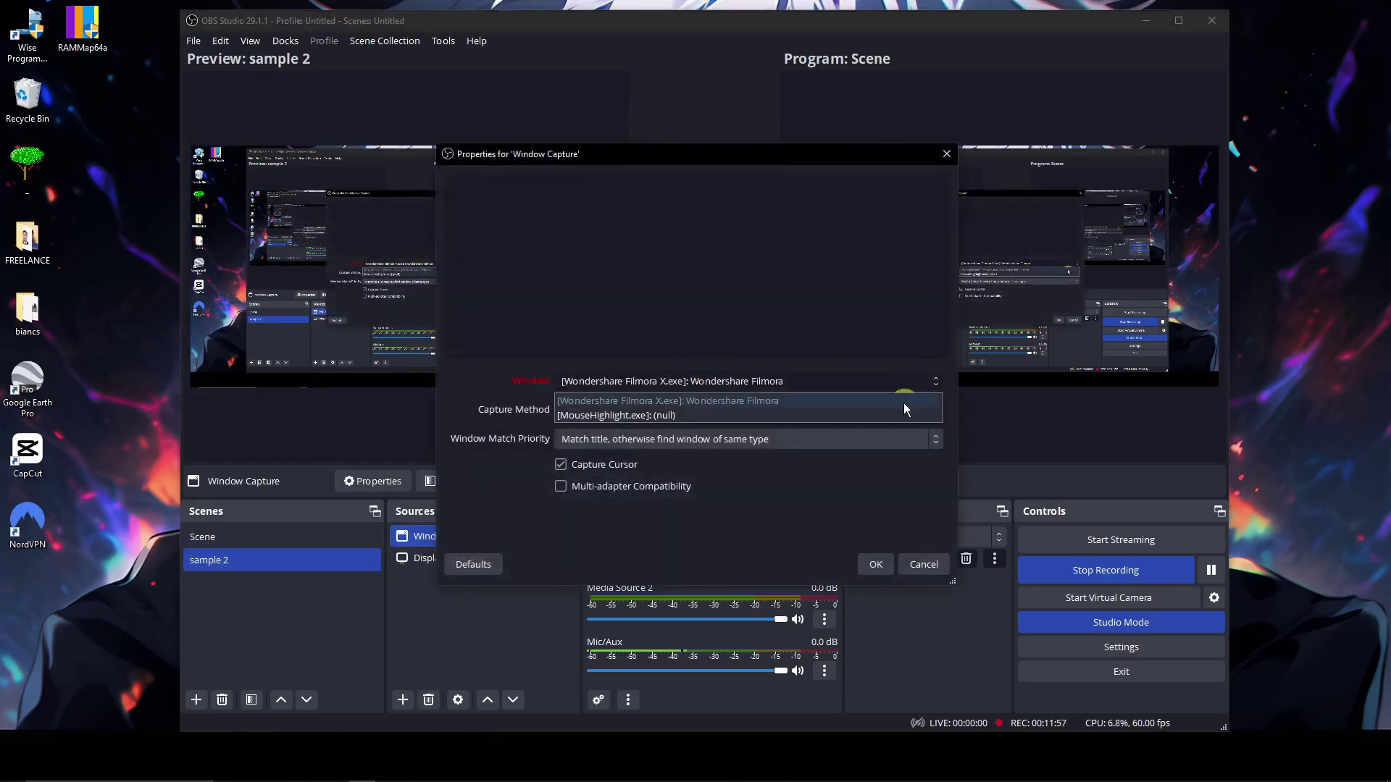
click(864, 472)
click(842, 379)
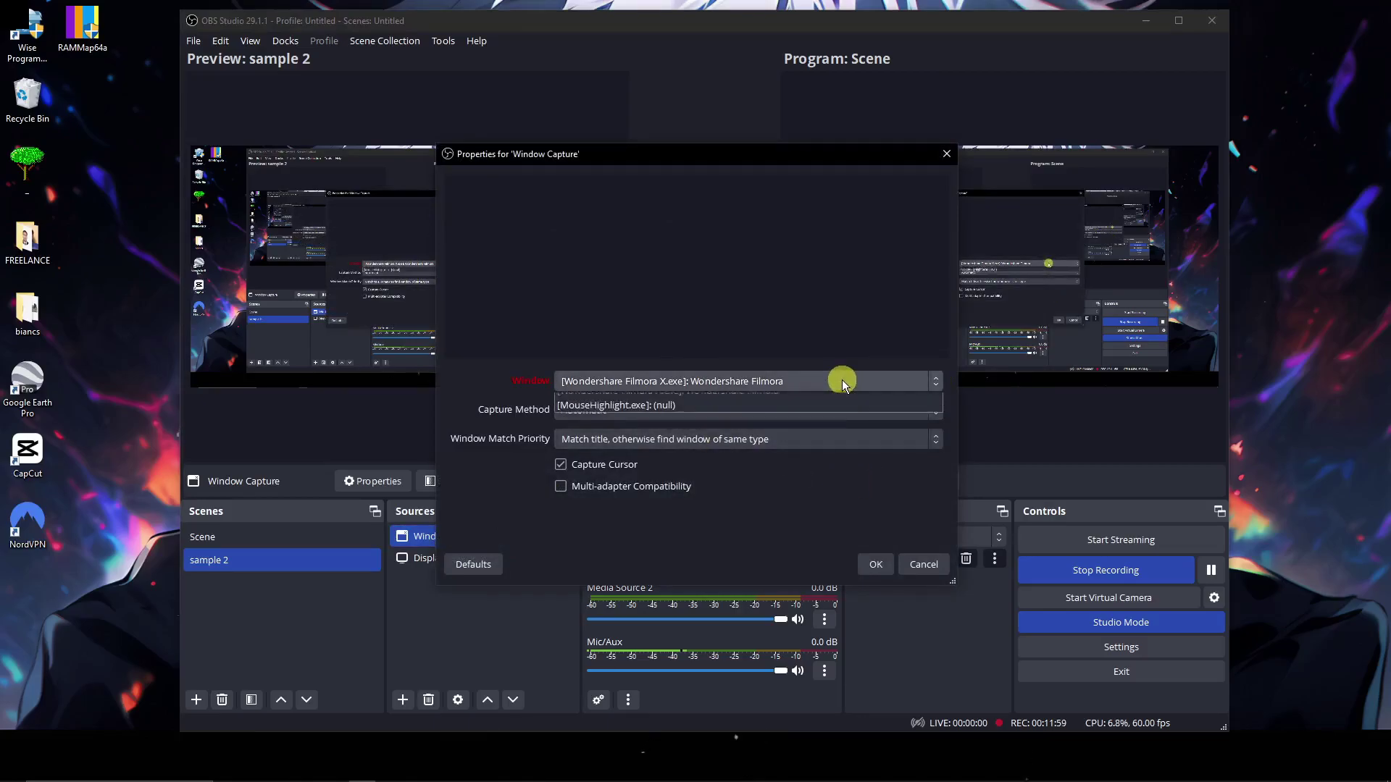
click(808, 414)
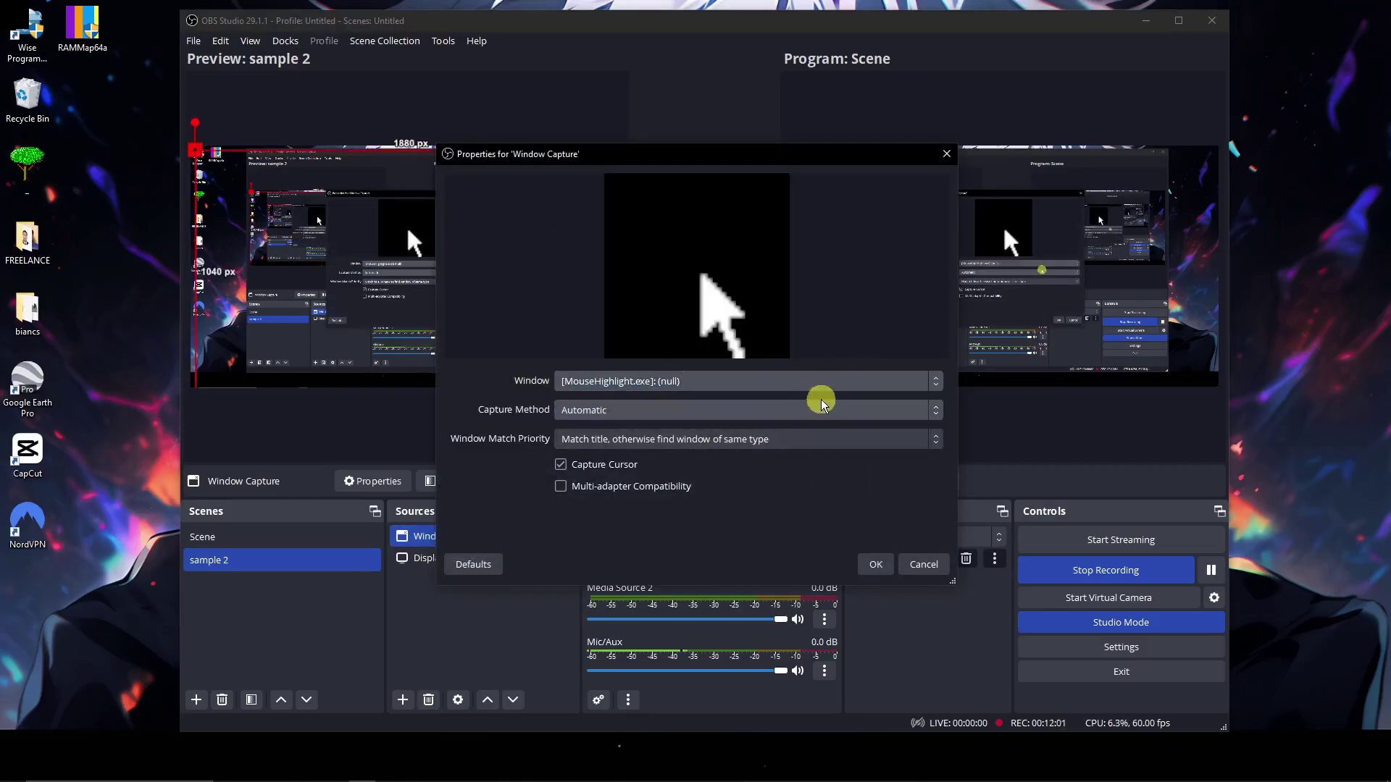
click(880, 566)
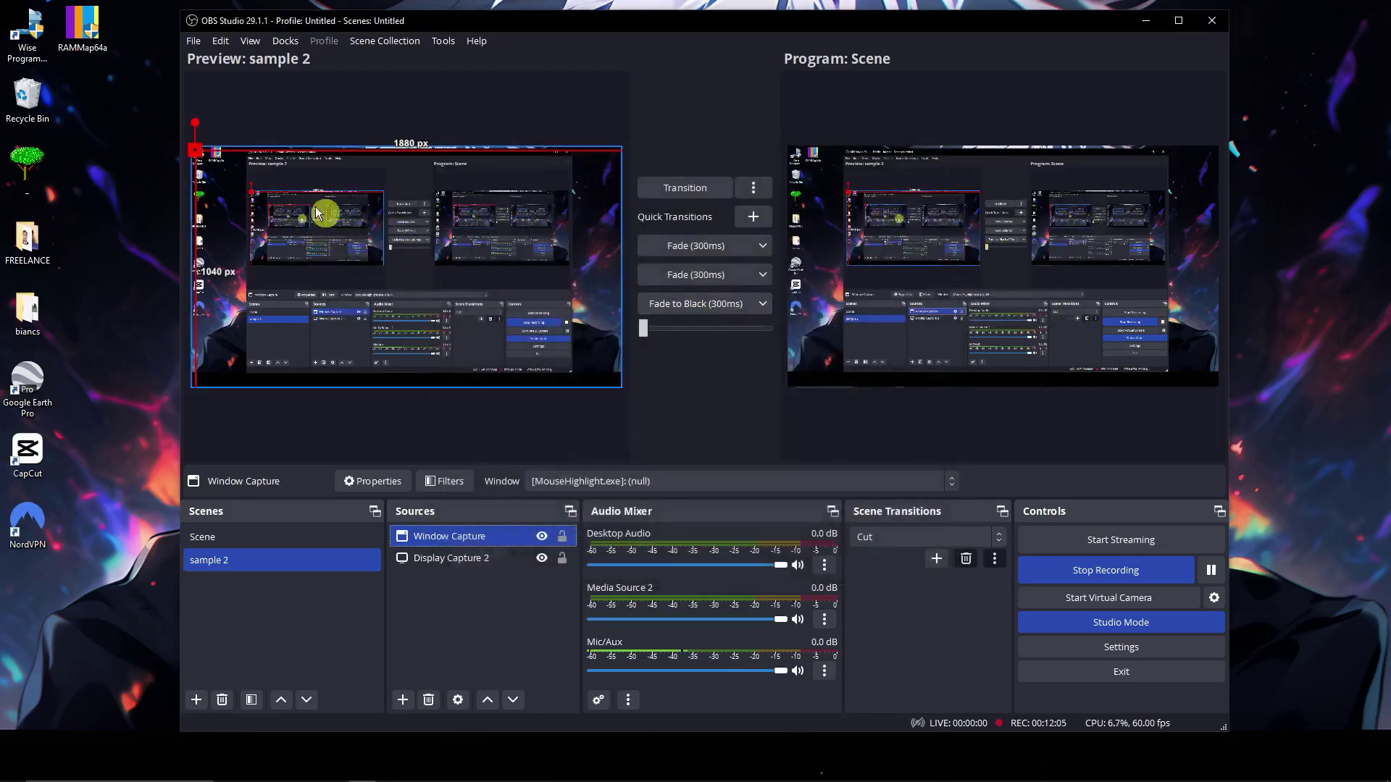
Resize sample 2's Window Capture into a small inset at the preview's bottom-left corner
drag(196, 150, 249, 360)
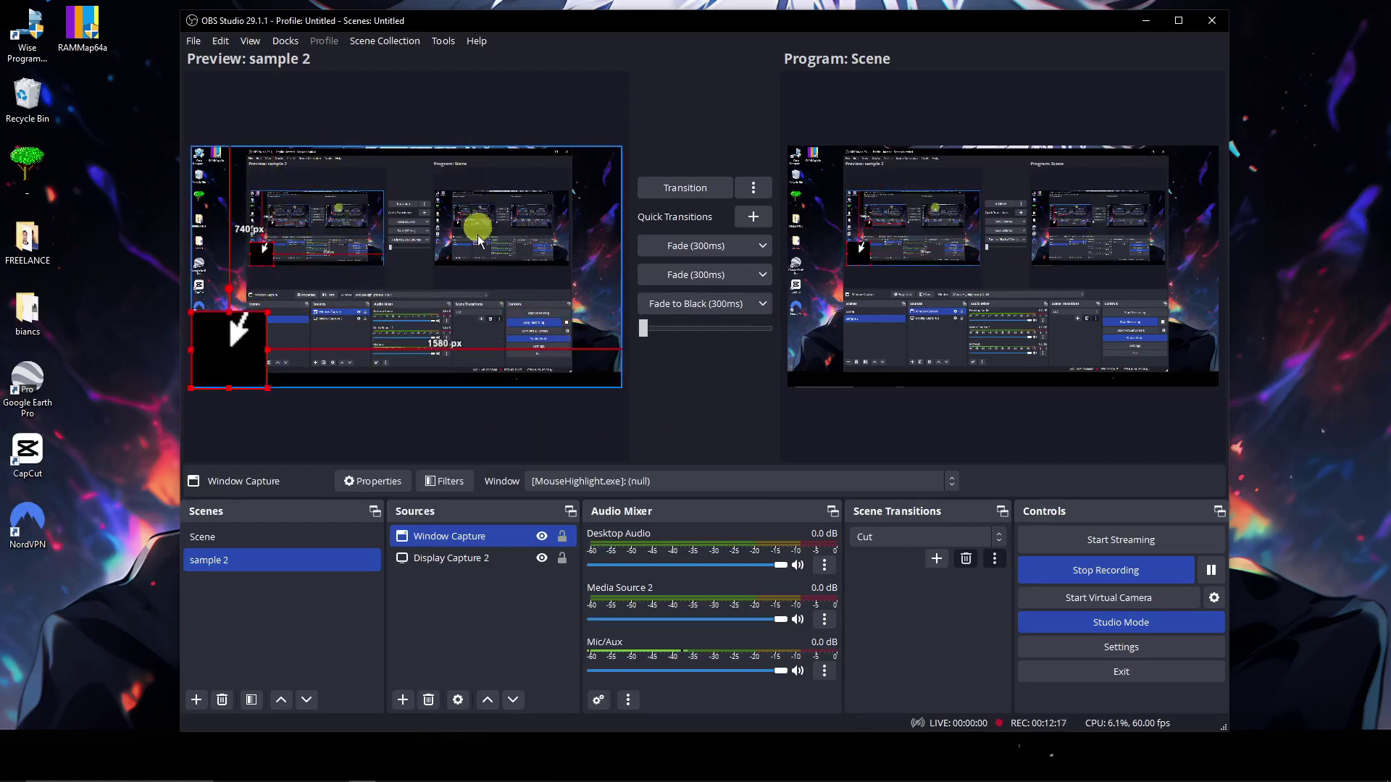
click(703, 189)
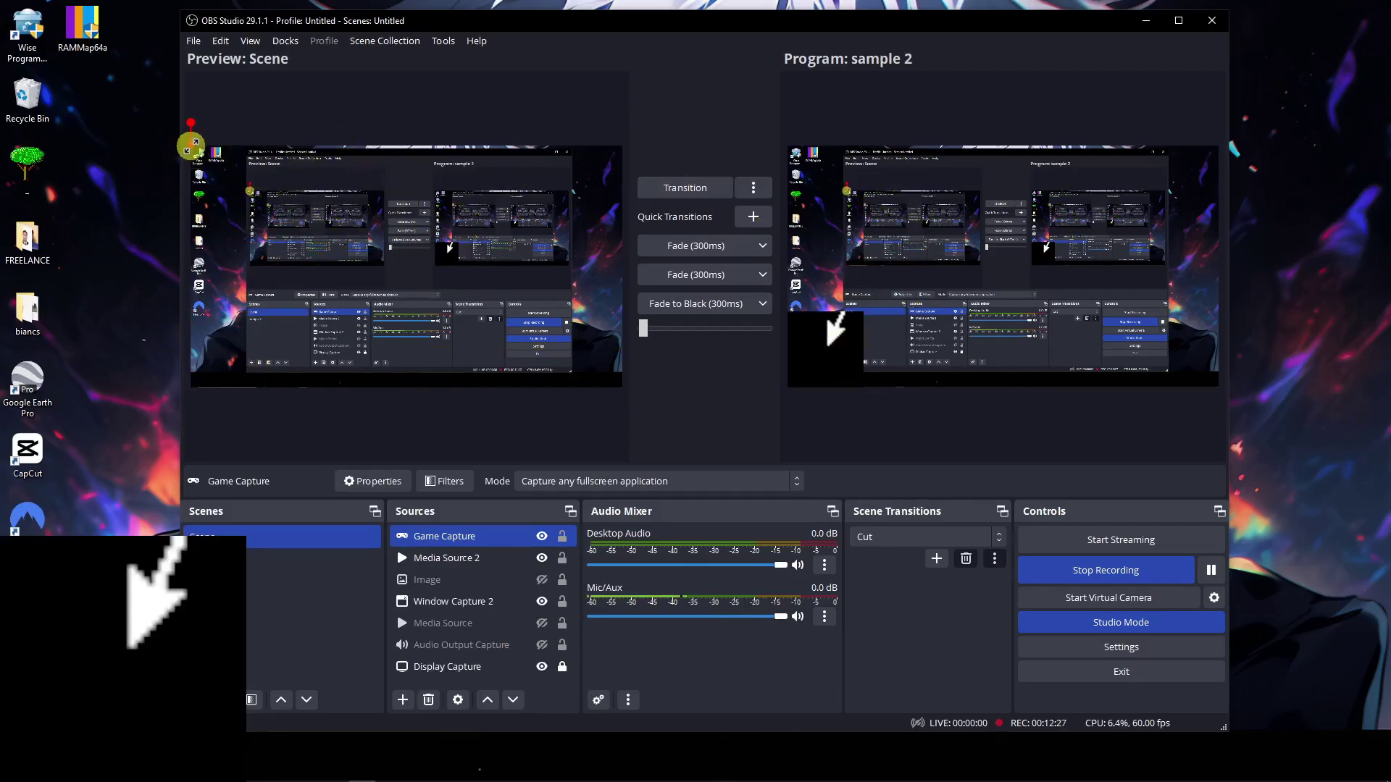
drag(194, 148, 501, 307)
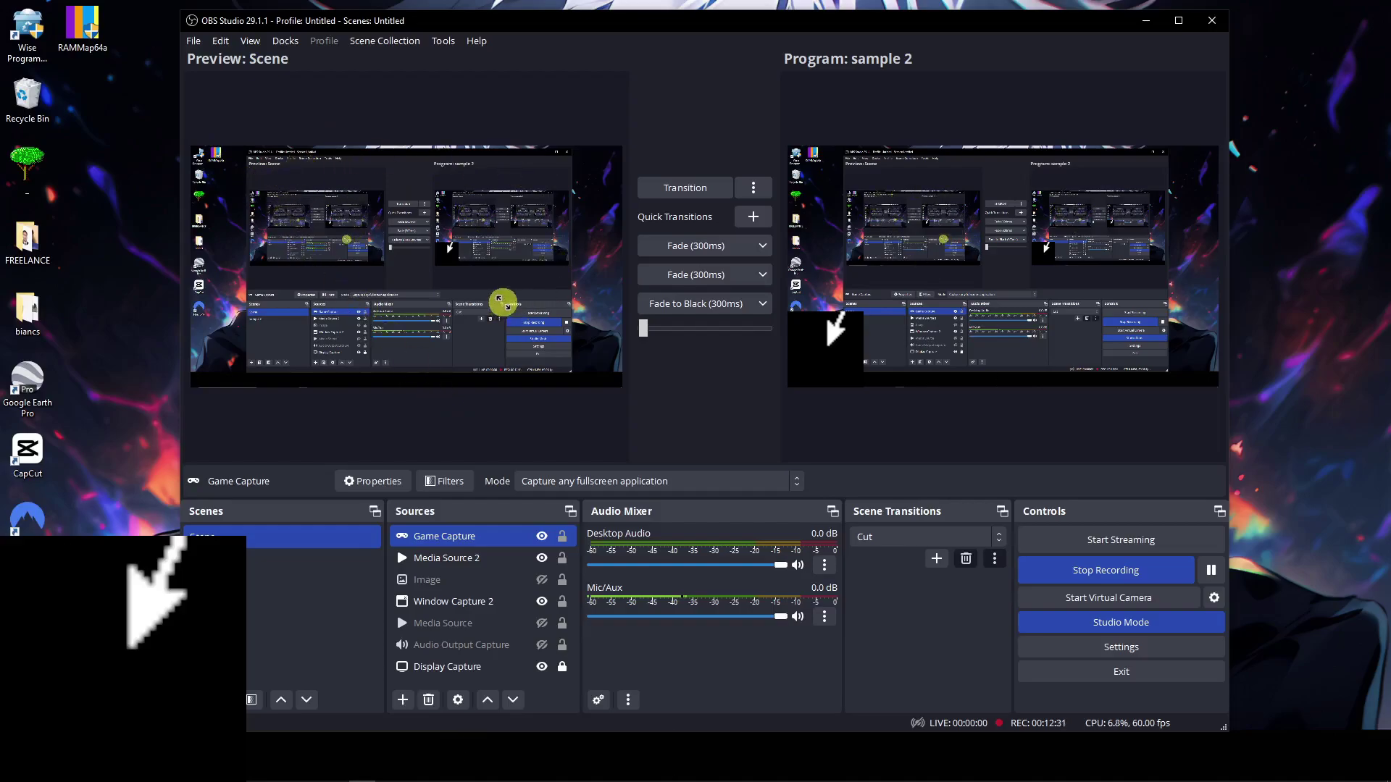
click(703, 193)
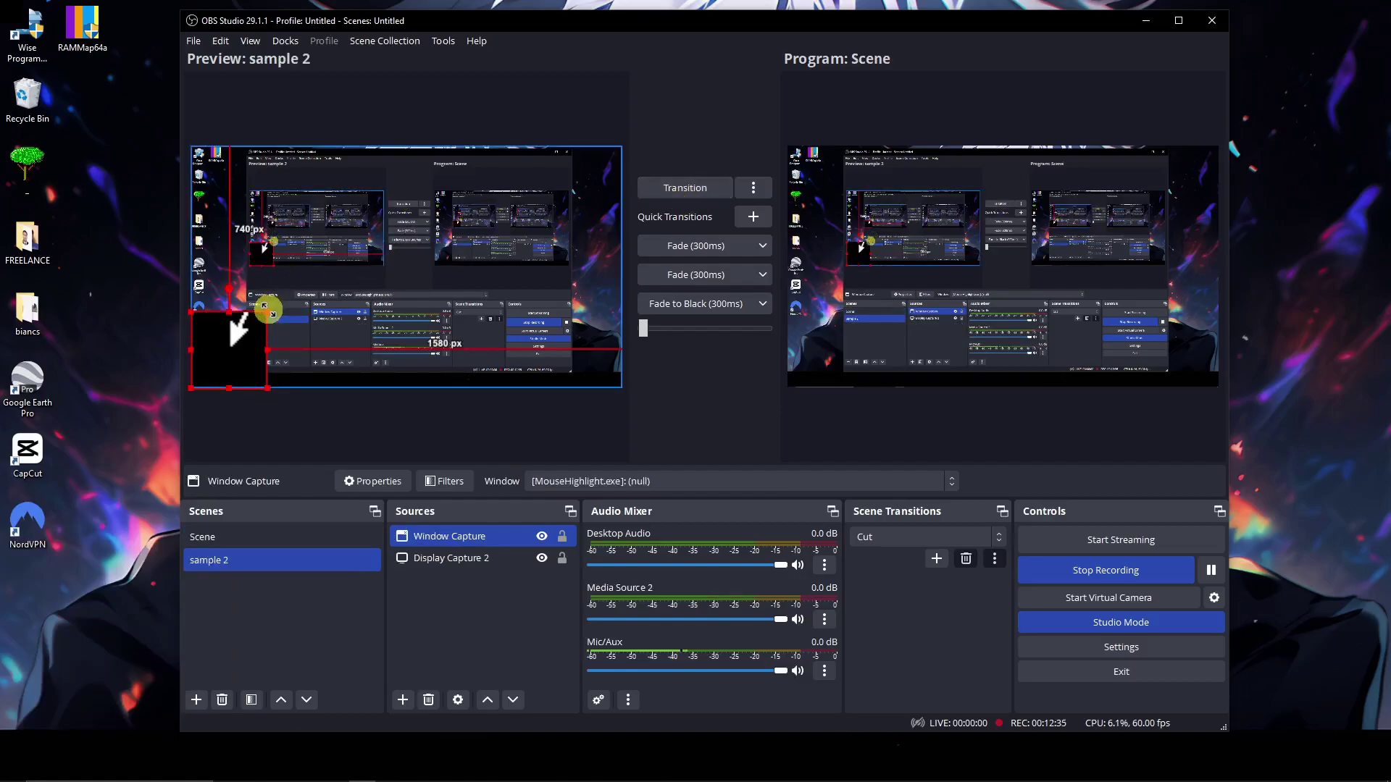
drag(268, 311, 215, 372)
click(601, 447)
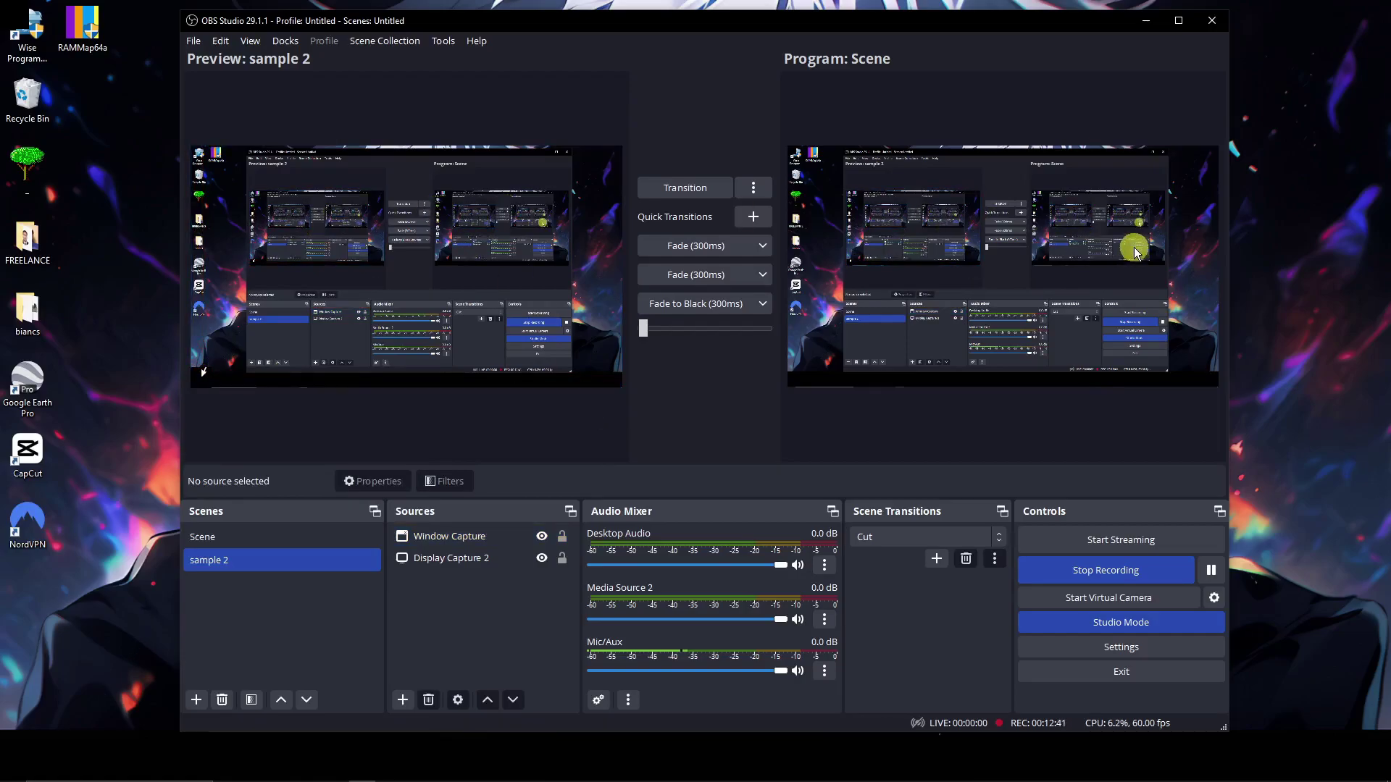
Set the first quick transition to Fade and test it between the two scenes
click(755, 246)
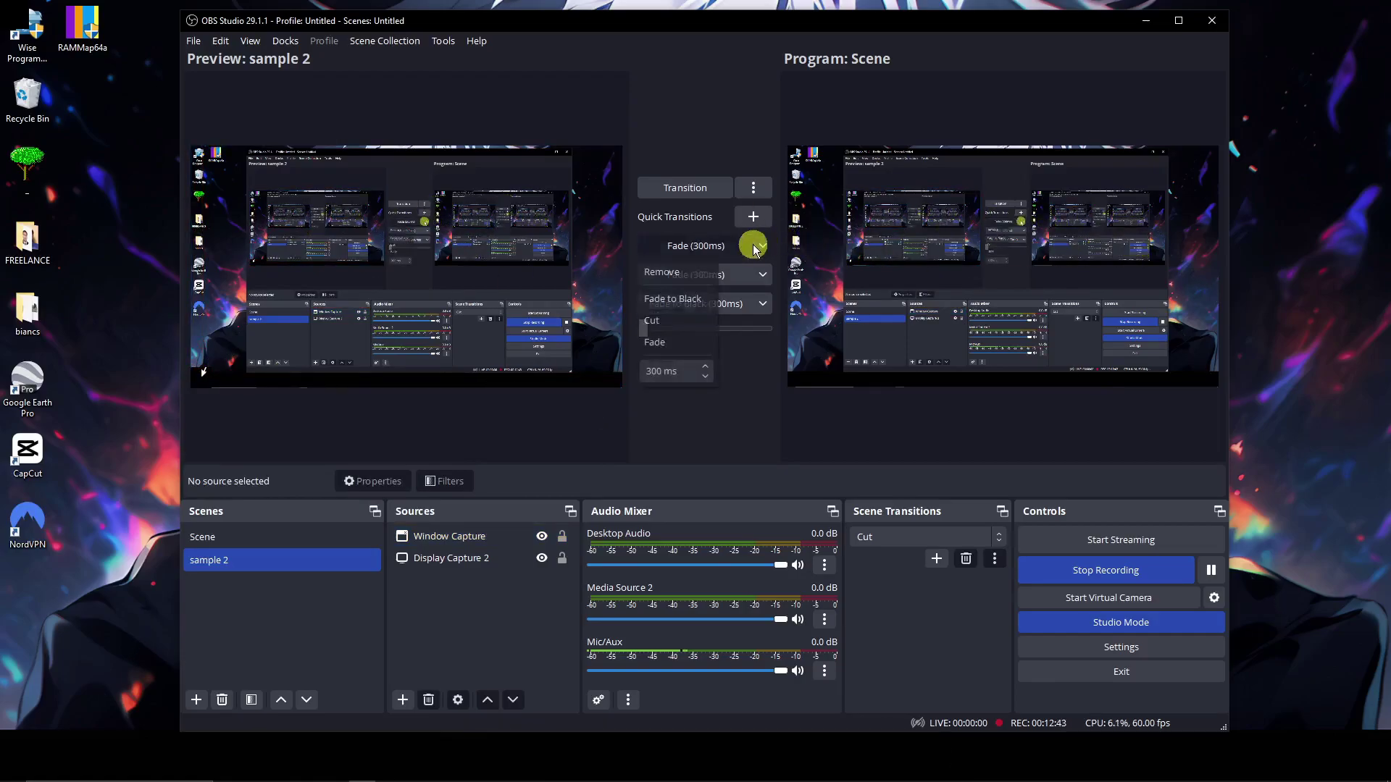
click(756, 281)
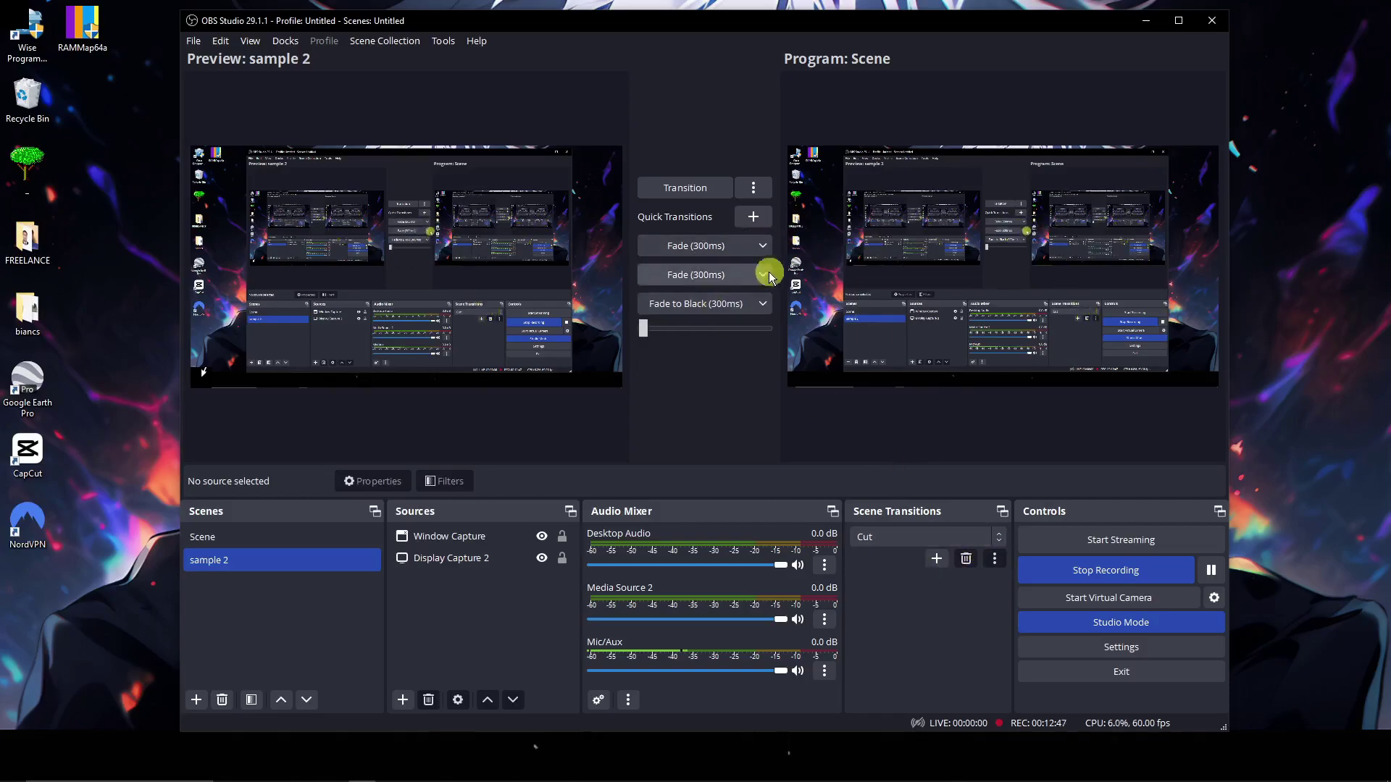
click(761, 250)
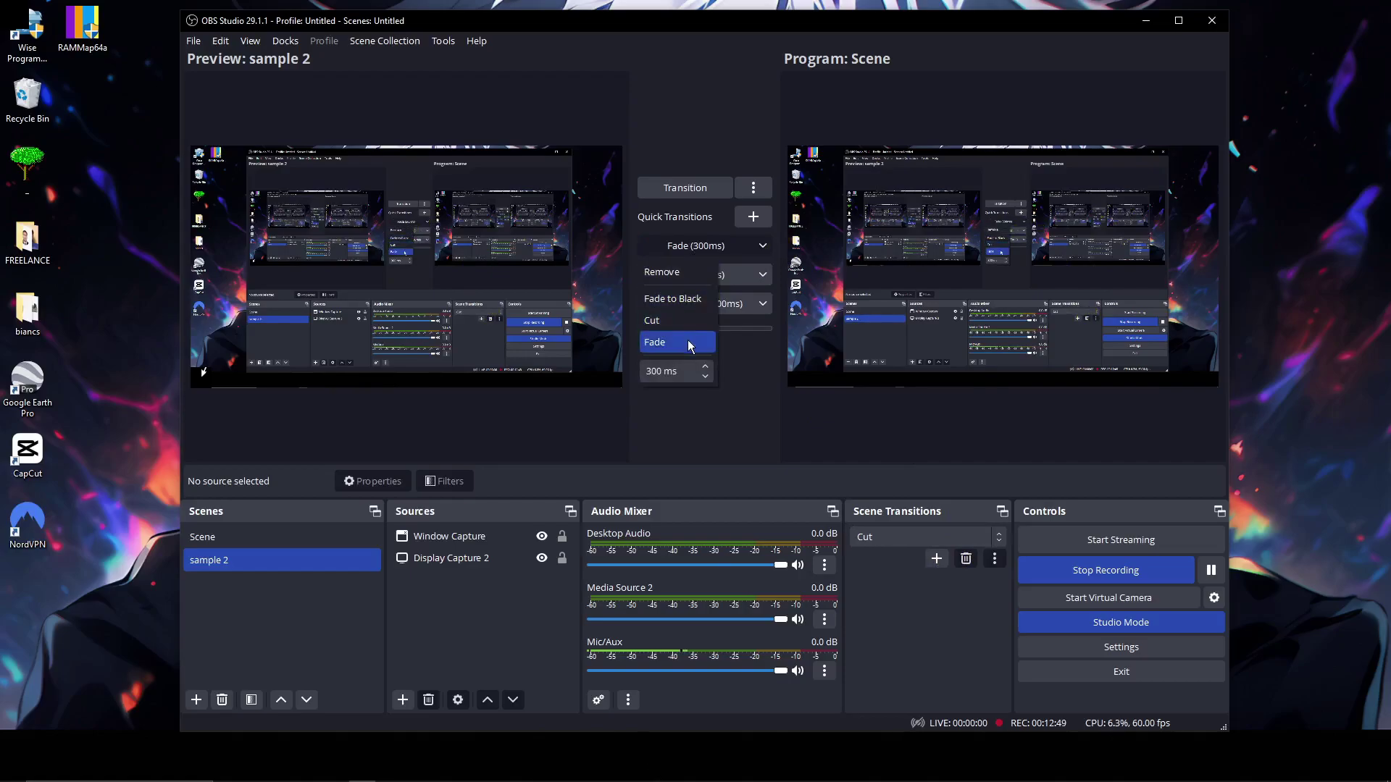
click(689, 345)
click(757, 277)
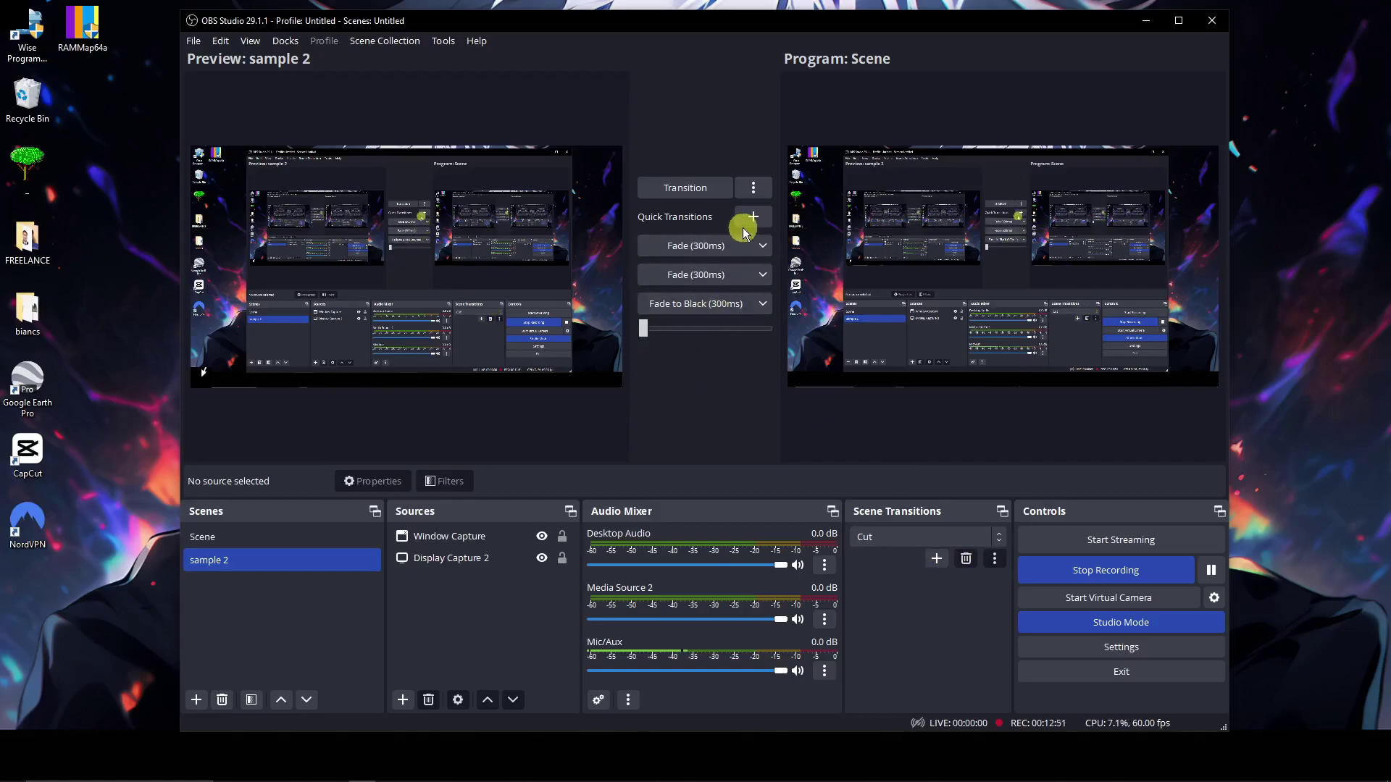
click(686, 189)
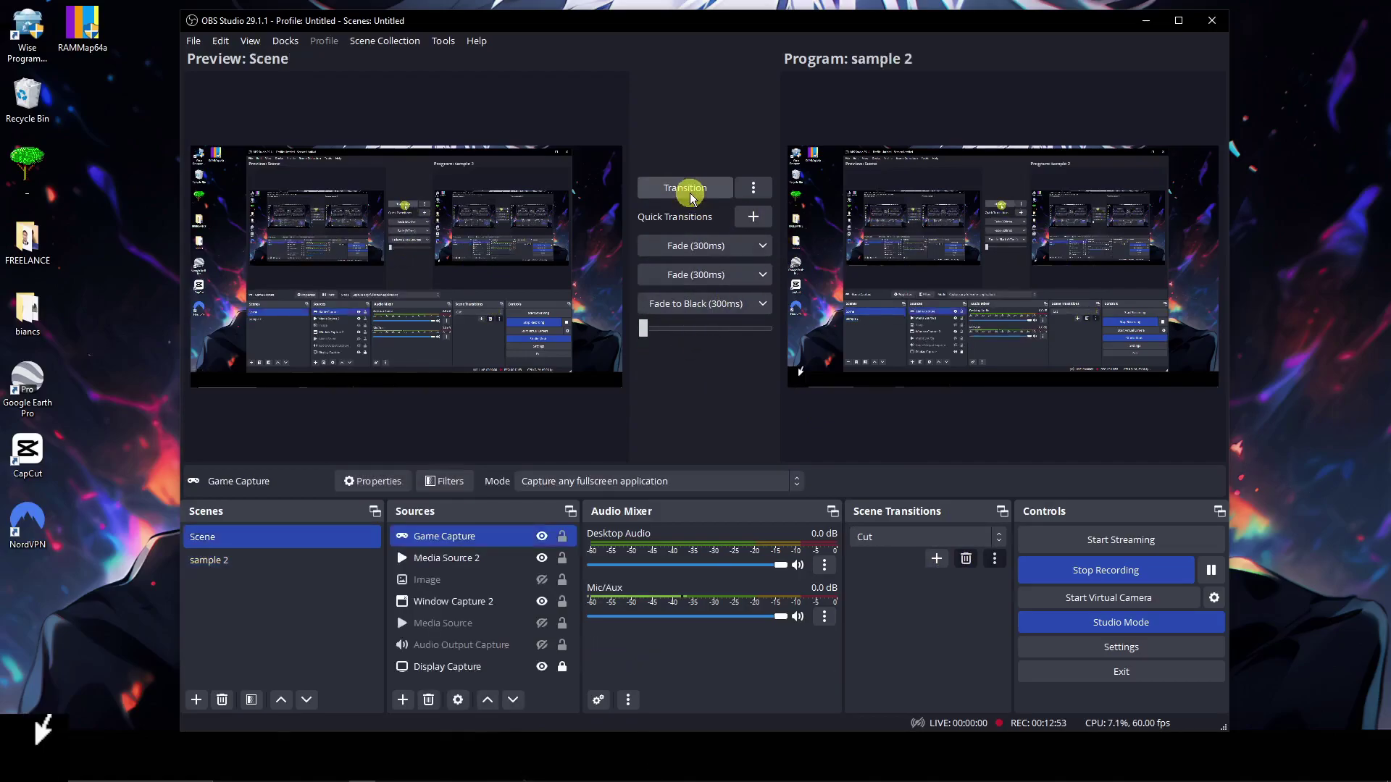
click(688, 189)
click(760, 247)
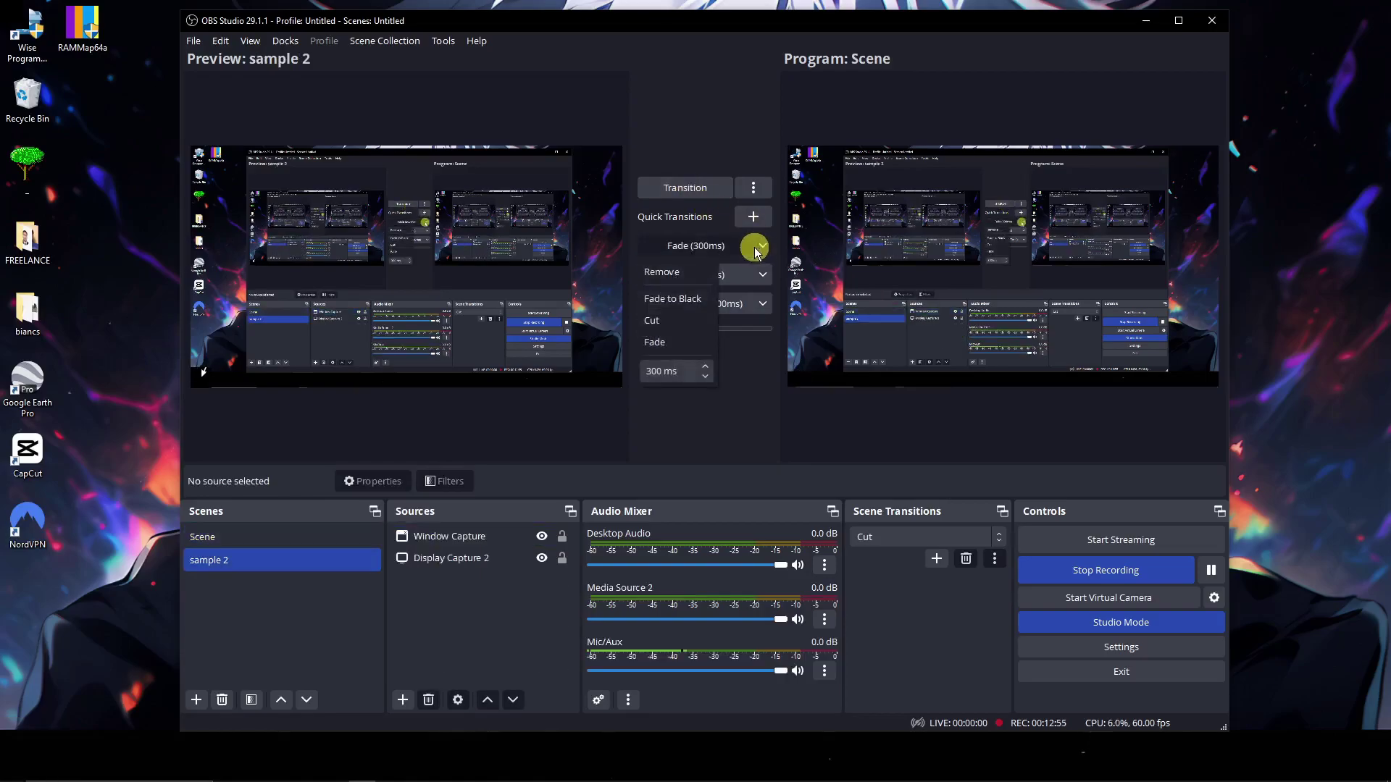
click(708, 204)
click(710, 191)
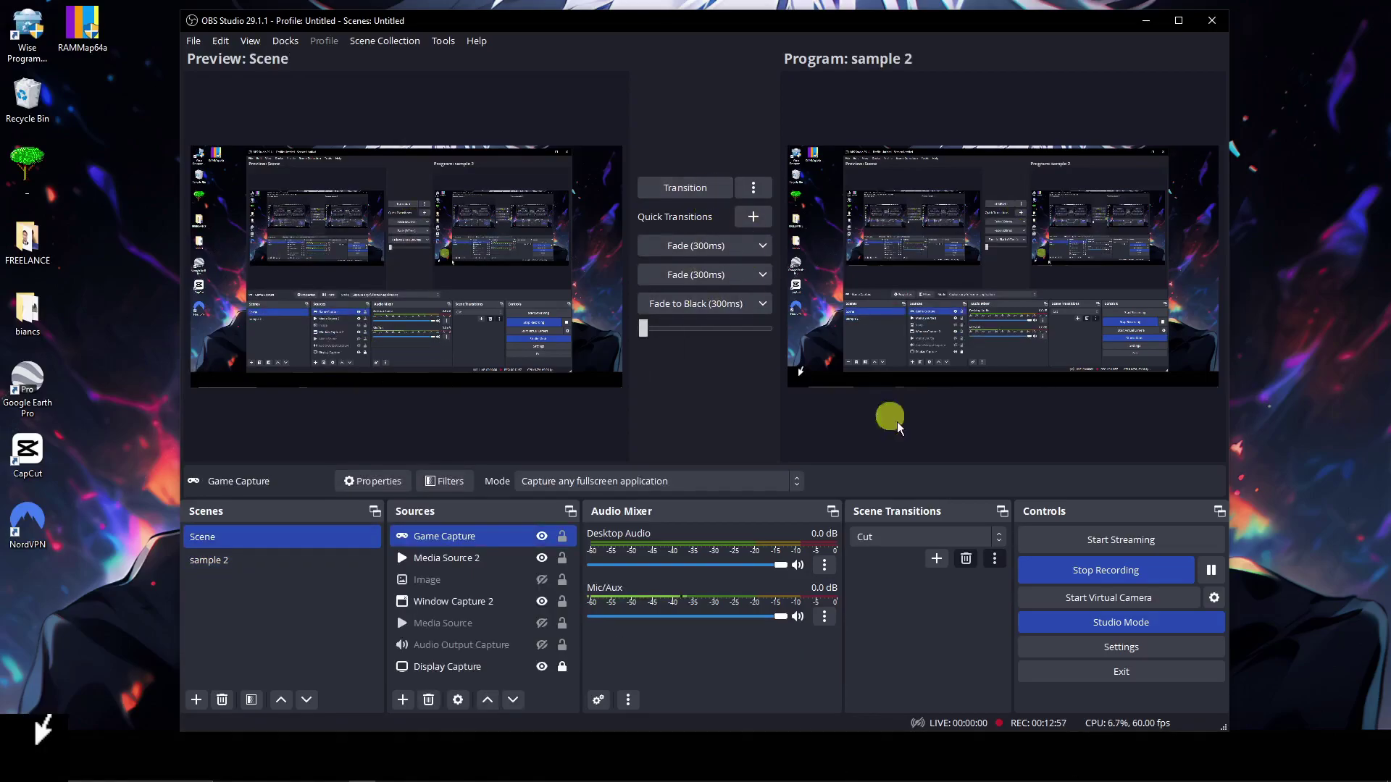
Change Scene Transitions from Cut to Fade, test it, and exit Studio Mode
click(981, 537)
click(942, 561)
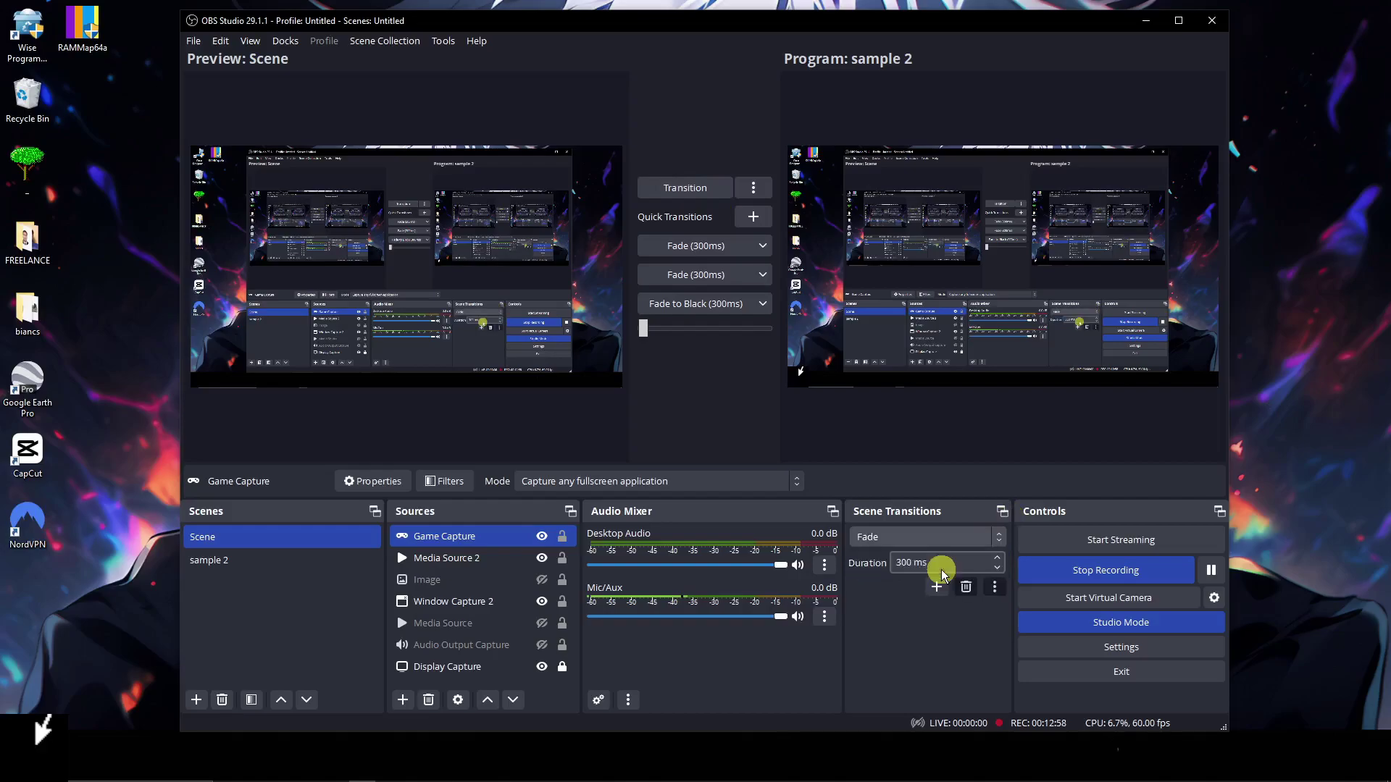
click(710, 191)
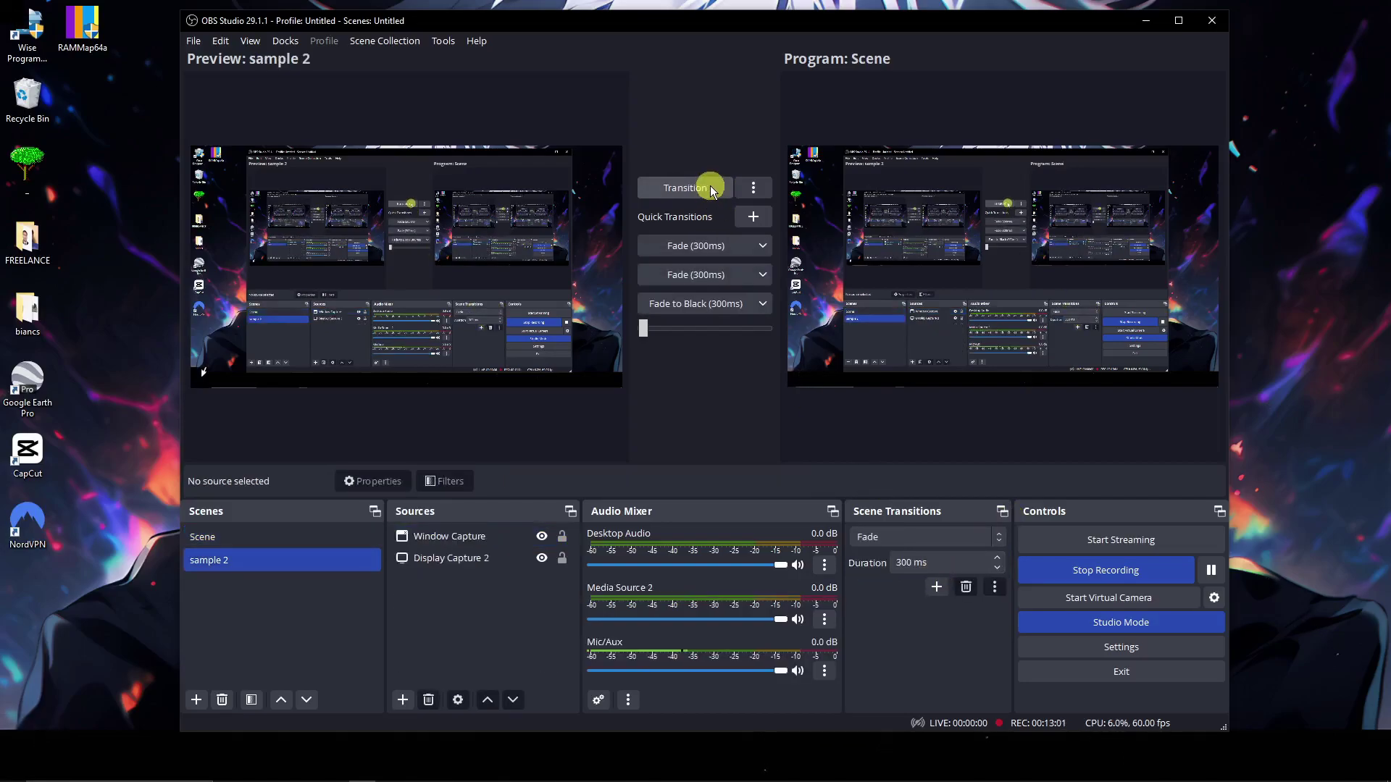
click(710, 187)
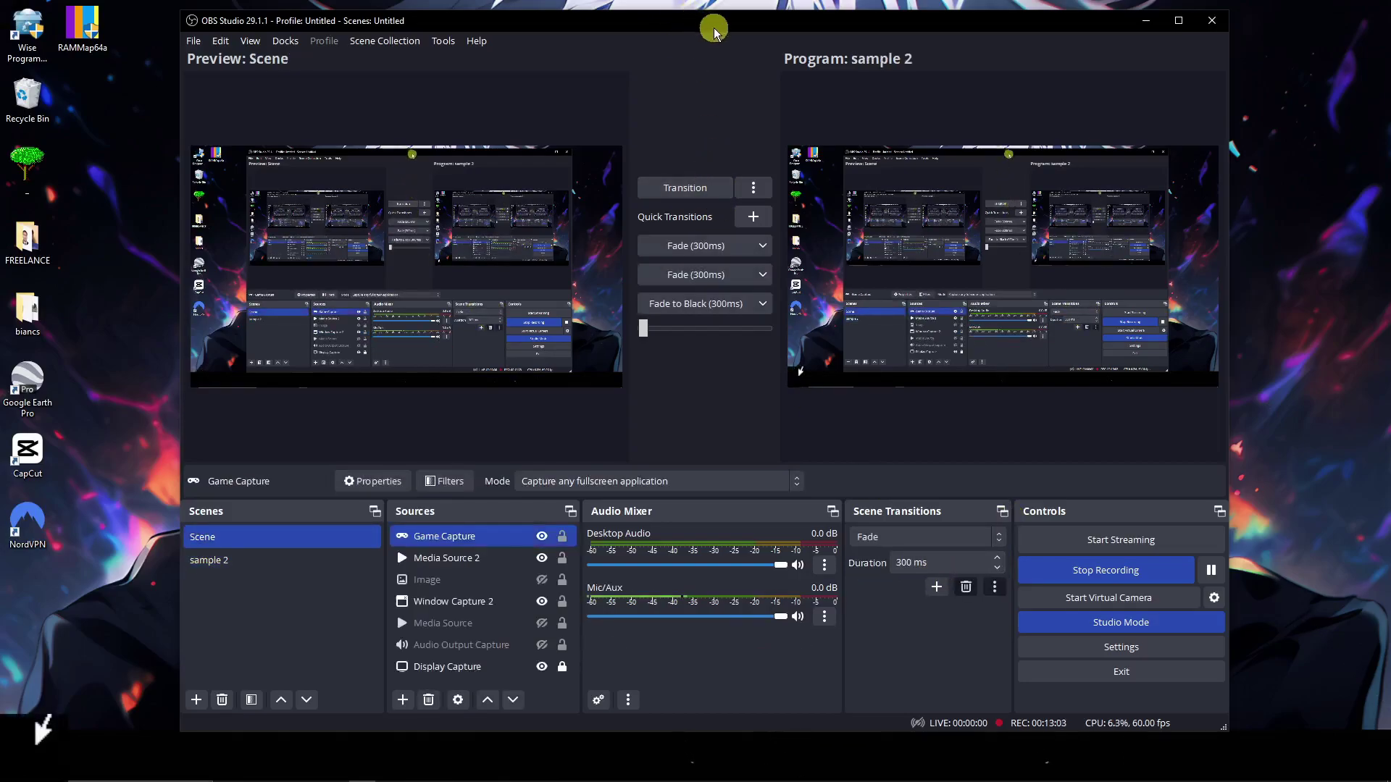
drag(715, 26, 707, 19)
click(1164, 617)
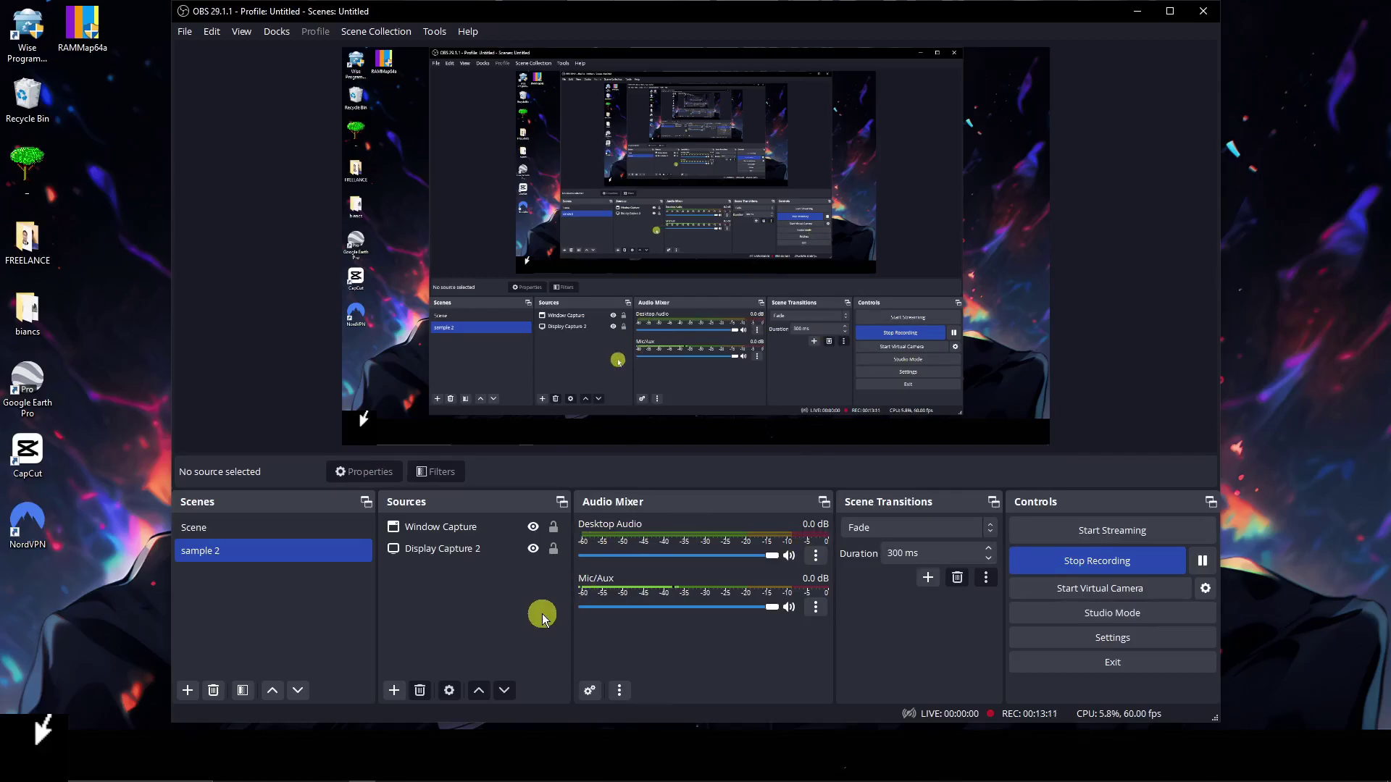
click(1108, 613)
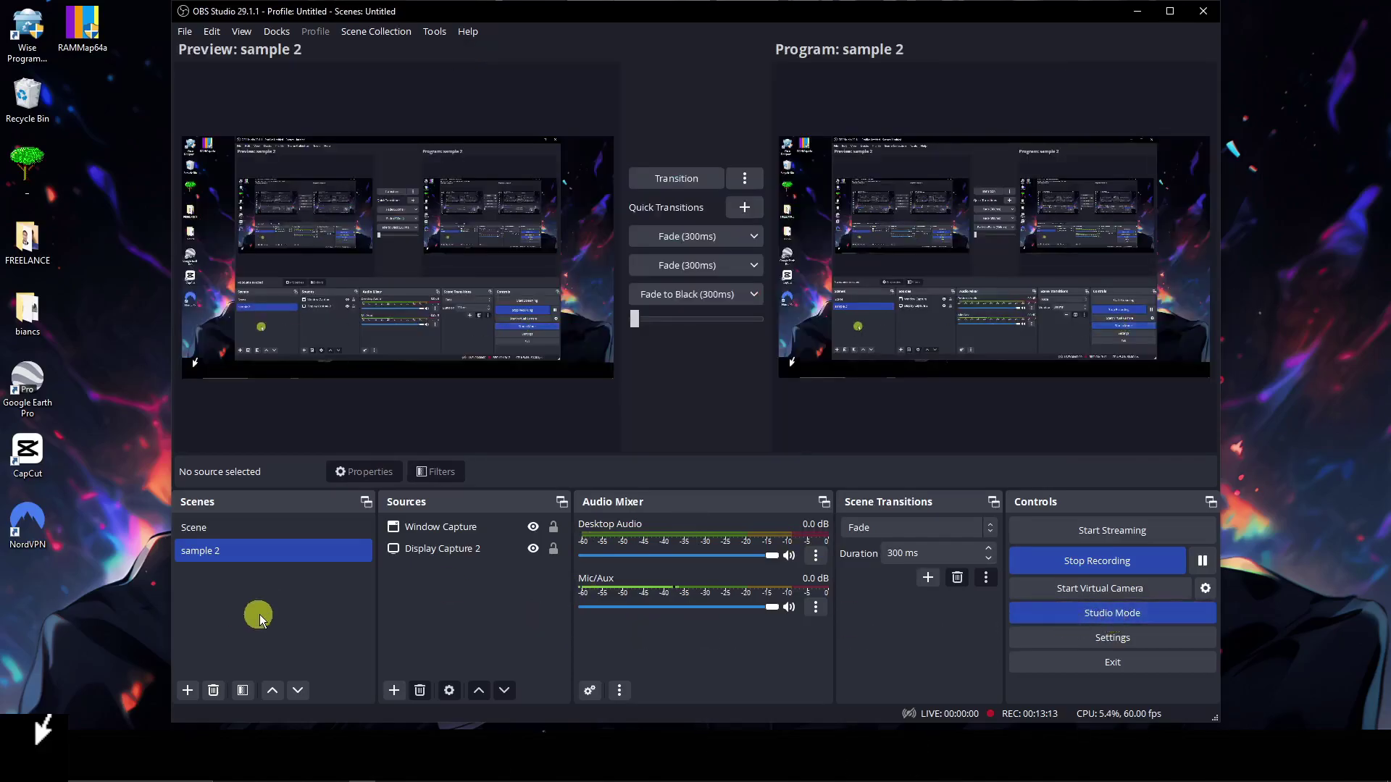
click(485, 548)
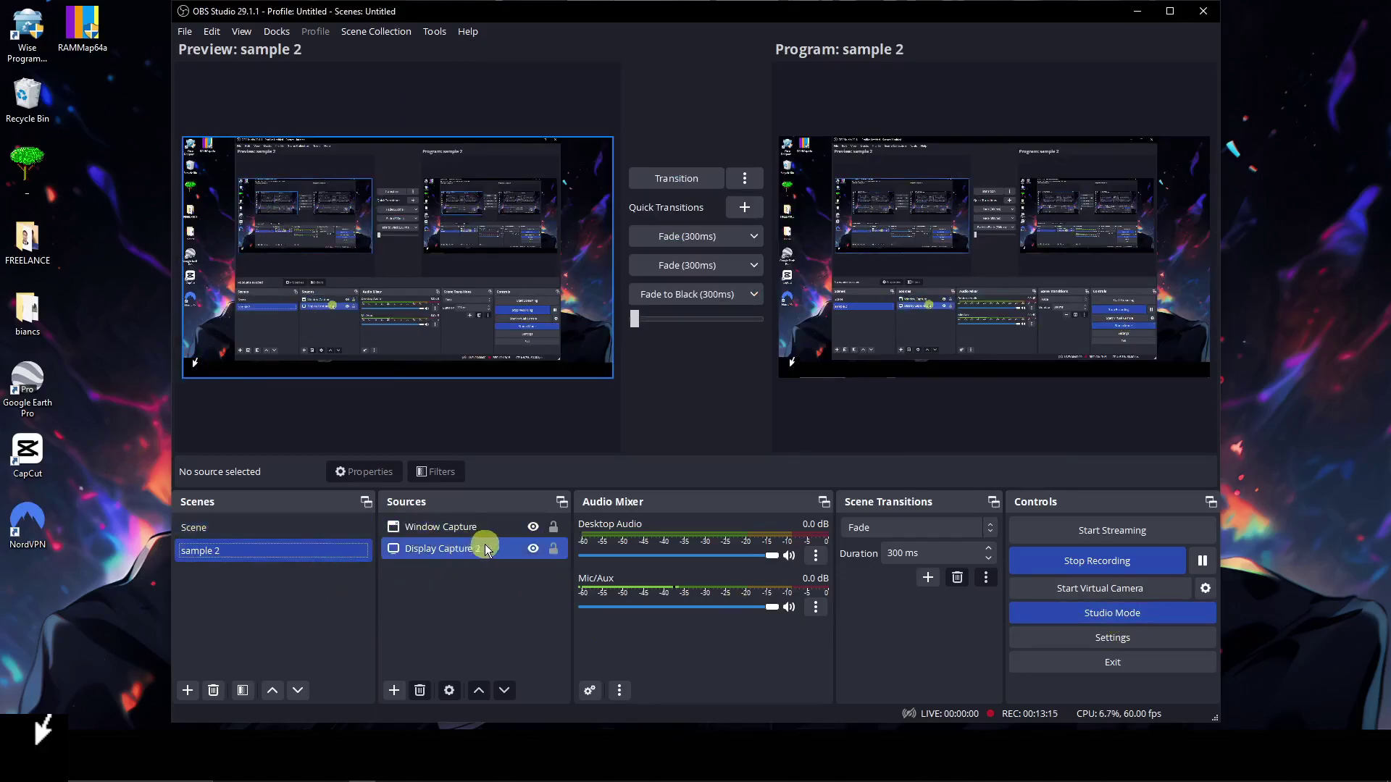
click(485, 530)
click(394, 554)
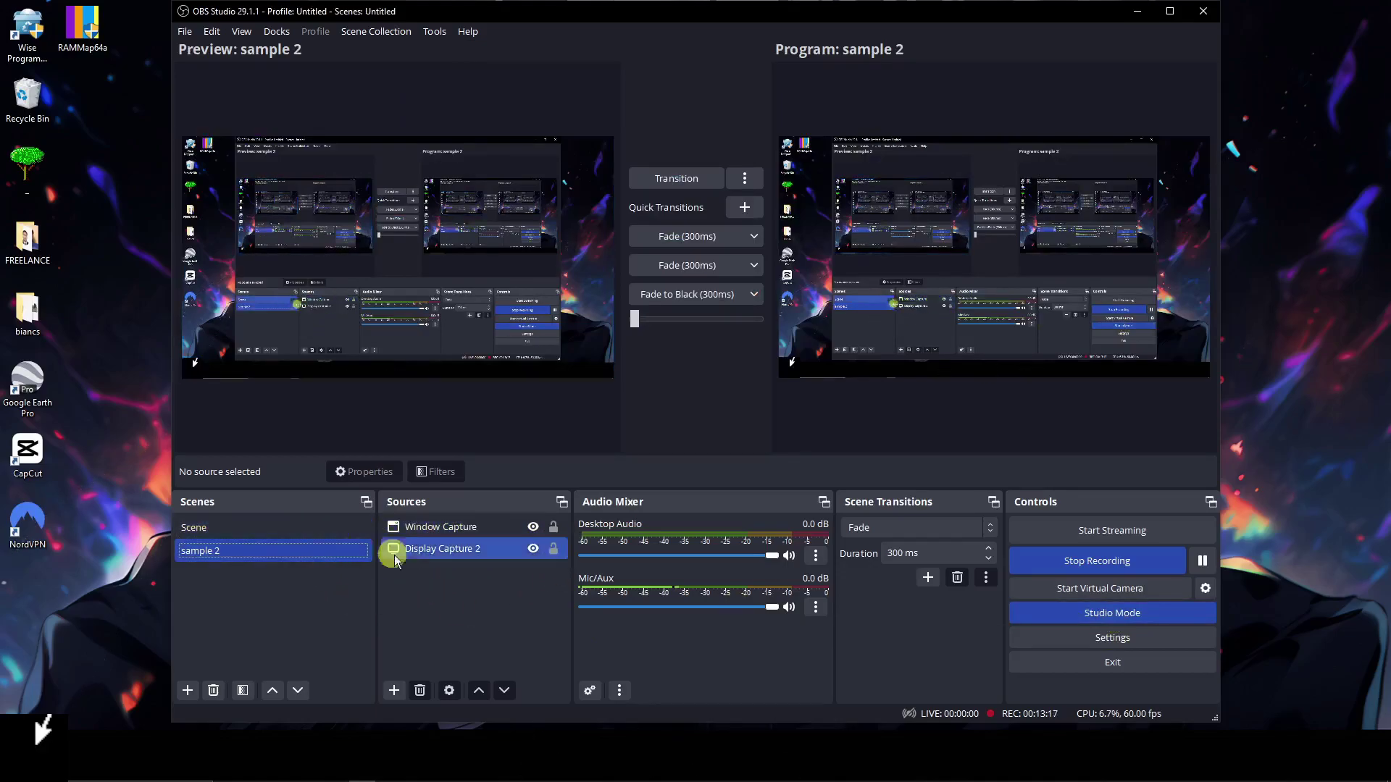
click(484, 649)
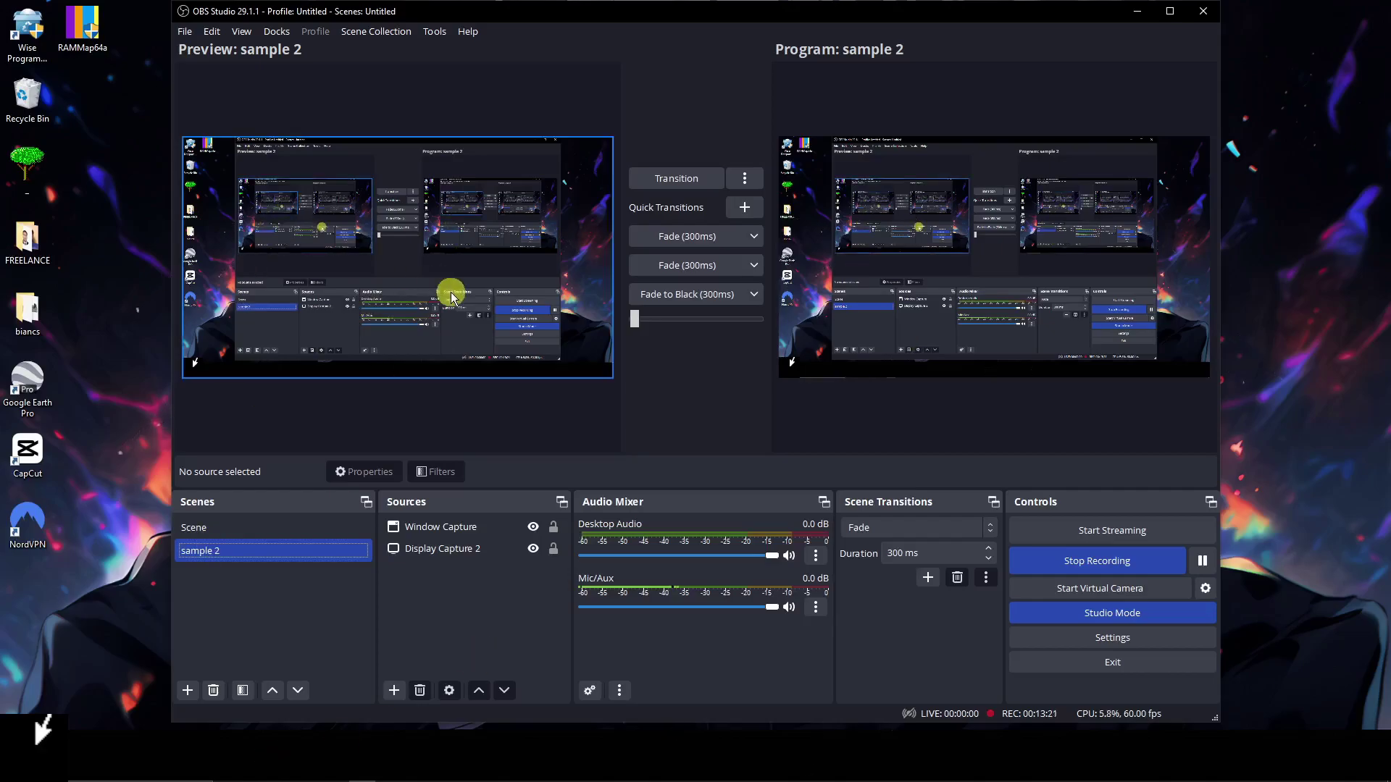
click(1113, 615)
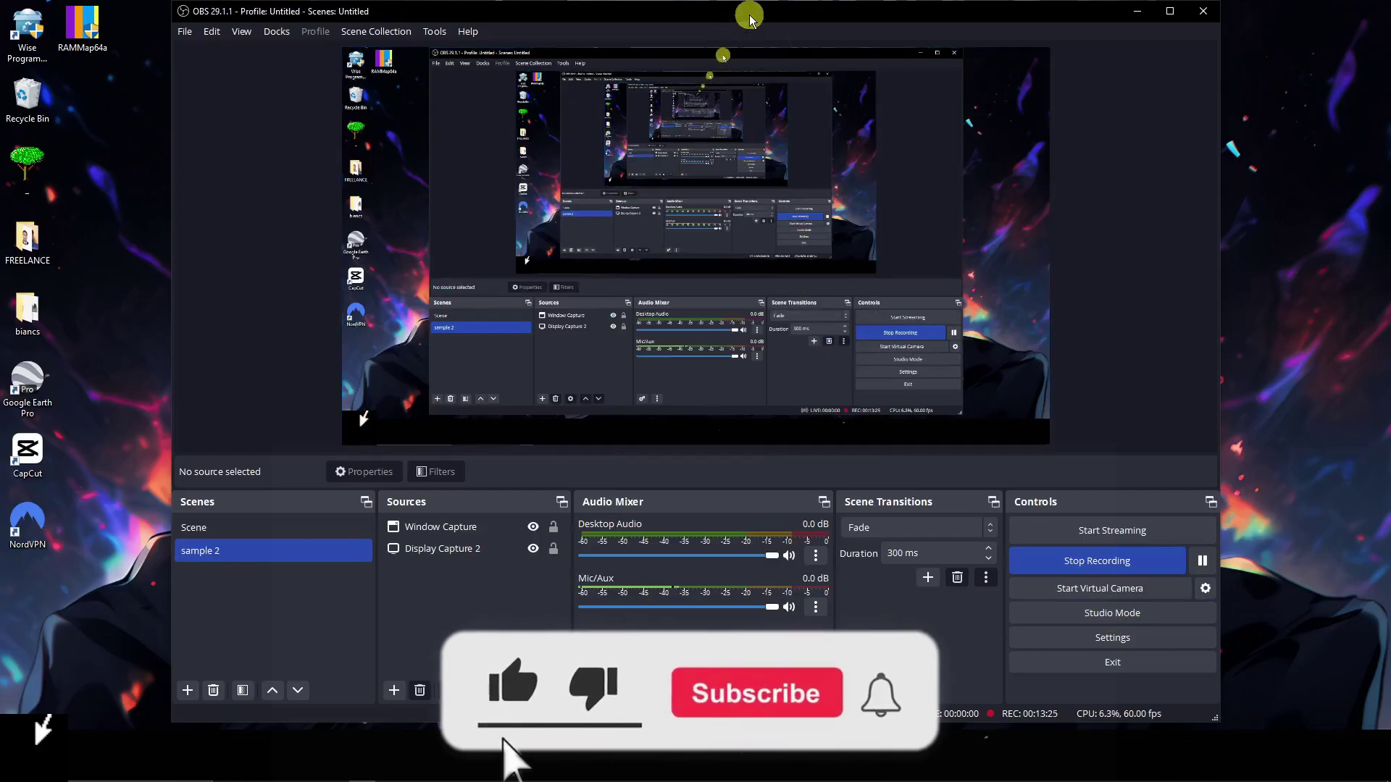
mouse_move(749, 15)
mouse_down()
mouse_move(797, 43)
mouse_move(725, 17)
mouse_up()
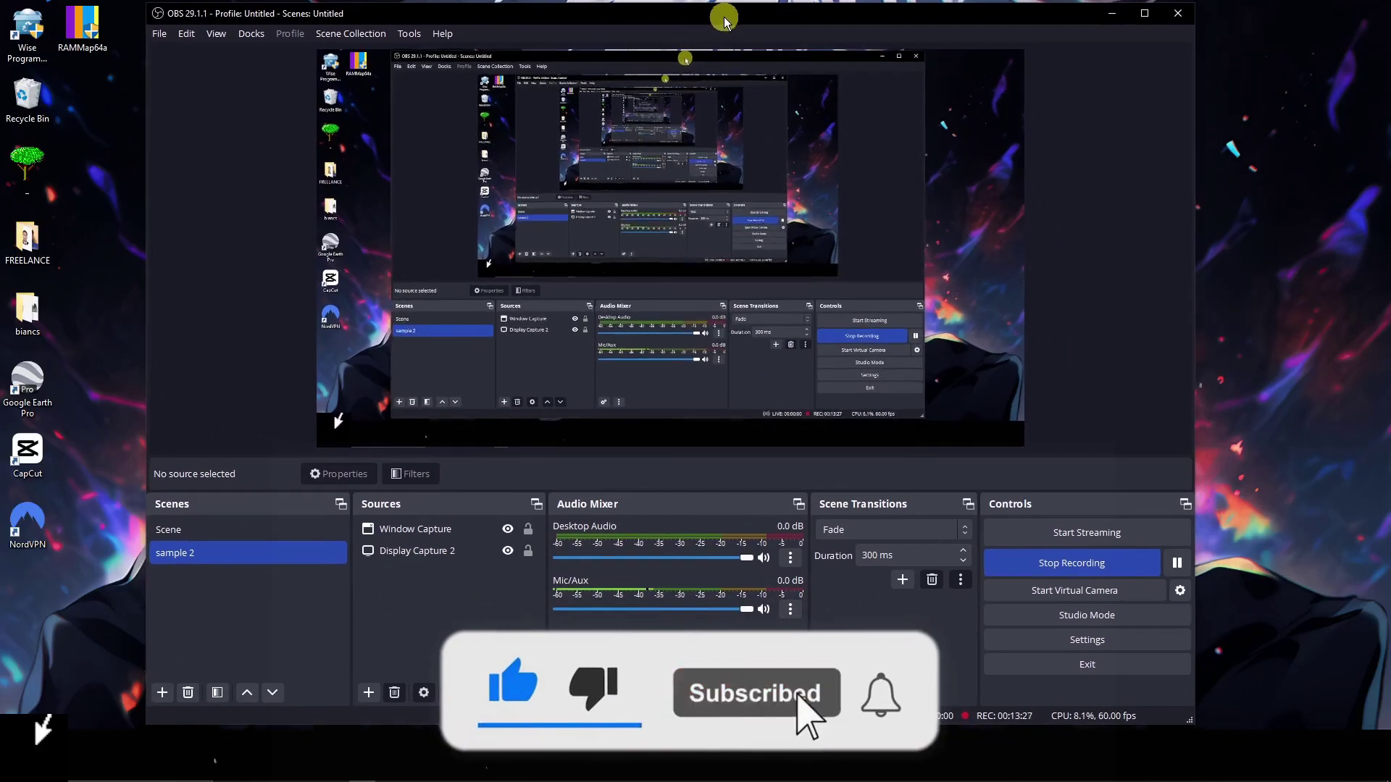